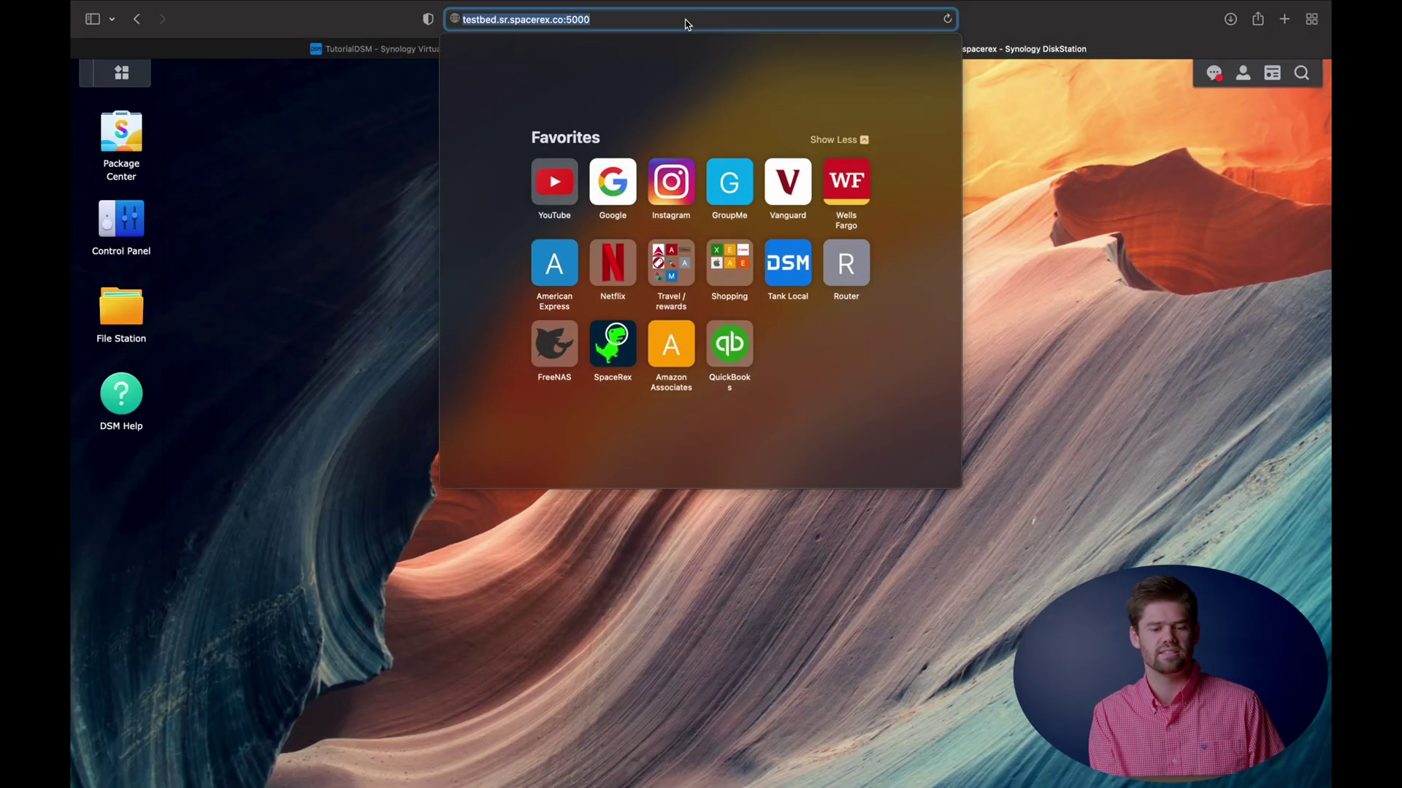
Open Control Panel's External Access DDNS list and select the testbed123.synology.me entry
click(1024, 143)
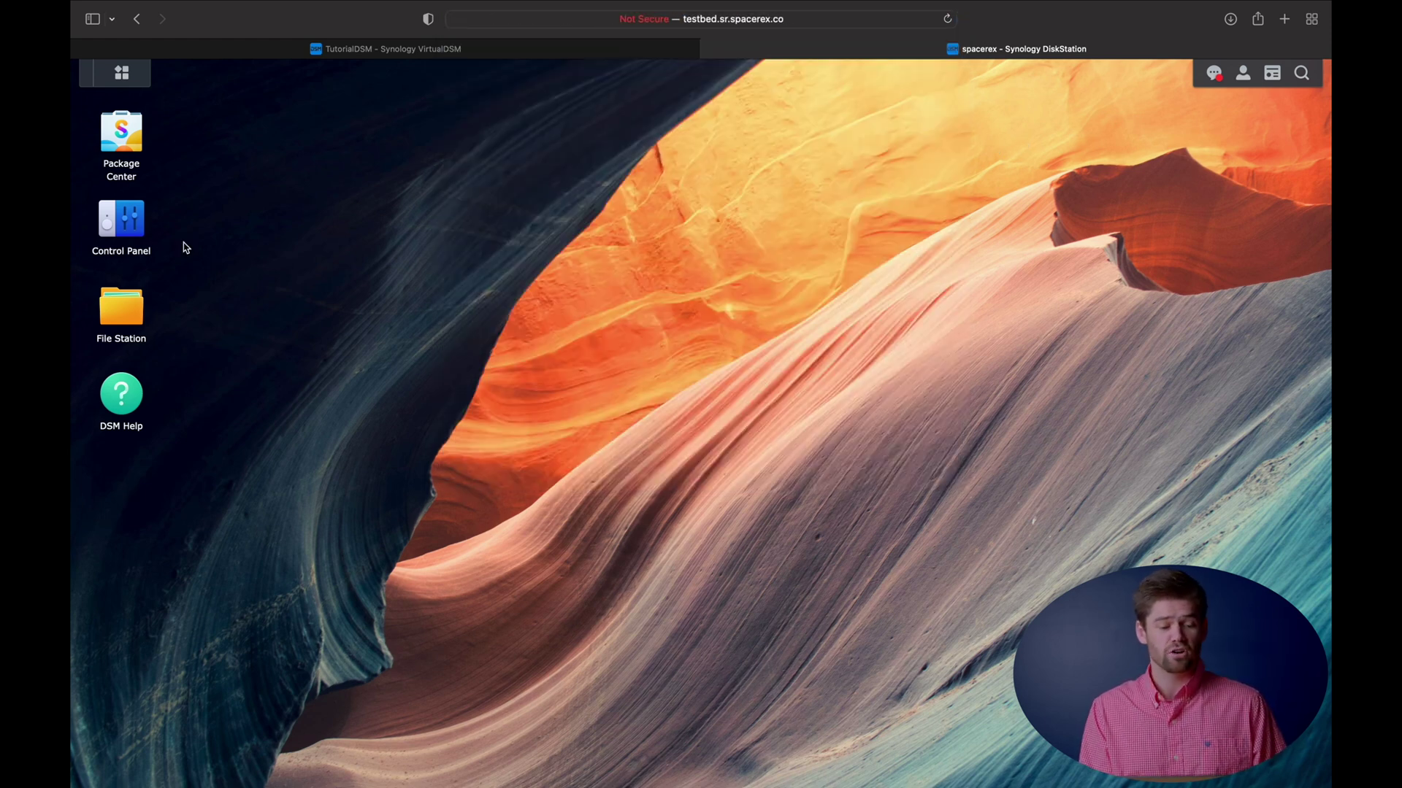
click(141, 224)
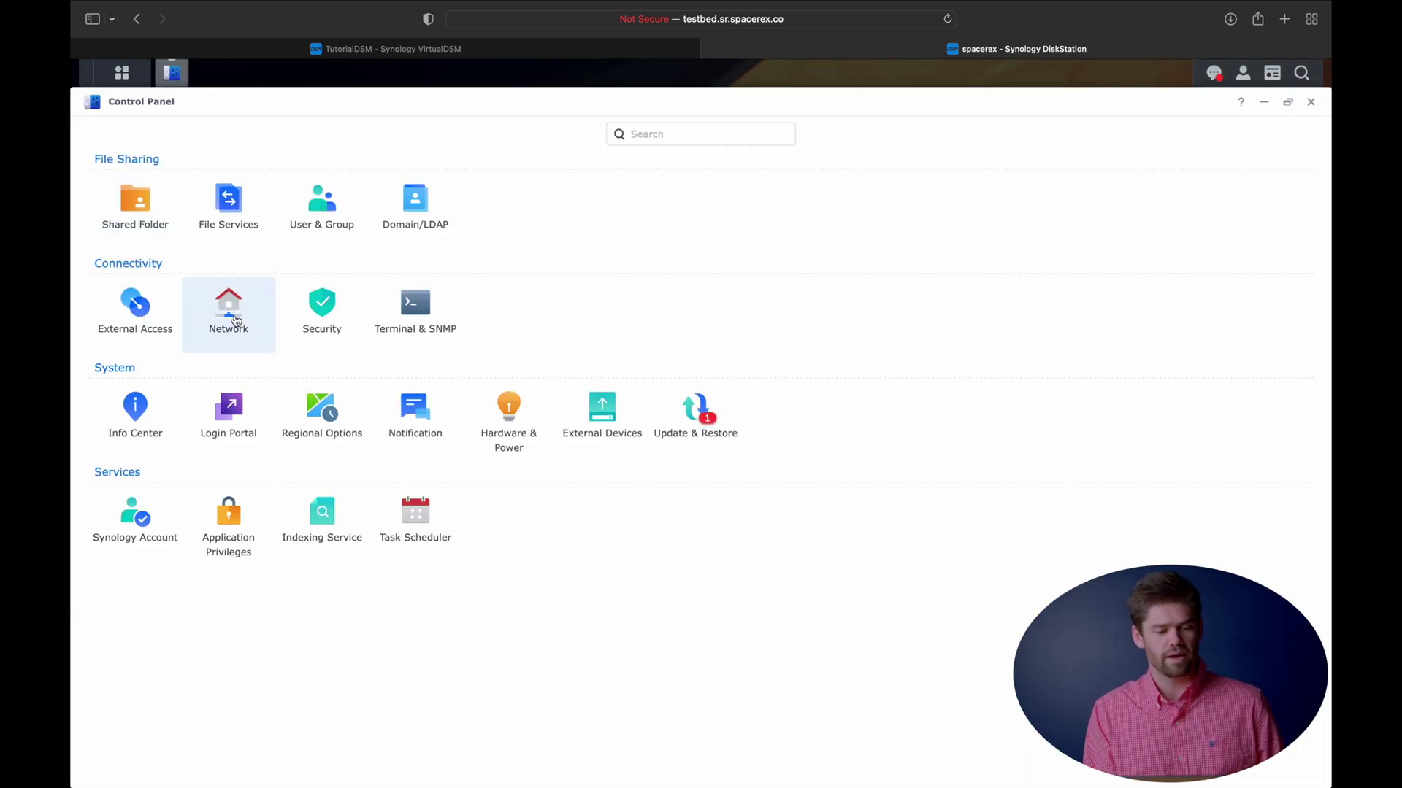
click(156, 312)
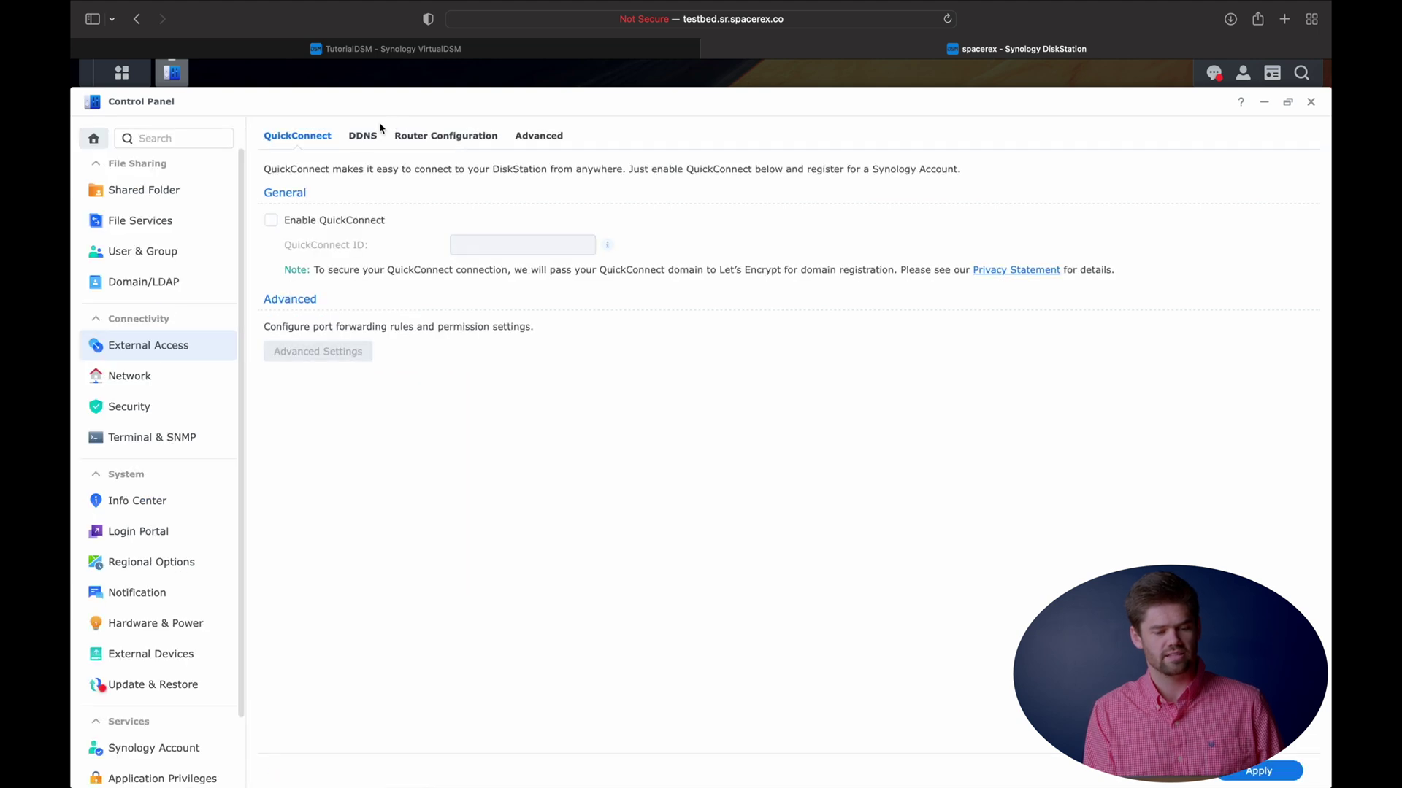
click(365, 137)
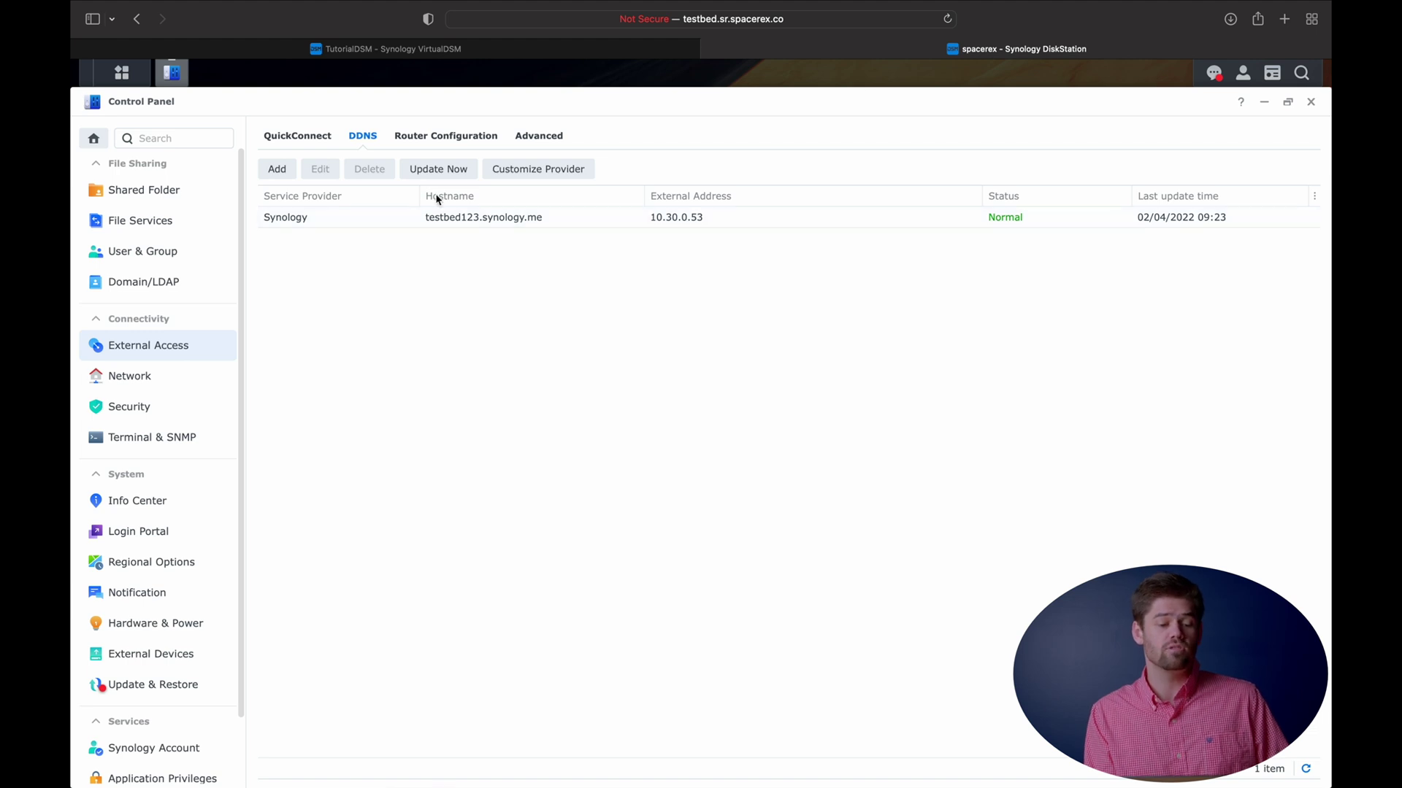
click(385, 224)
click(333, 175)
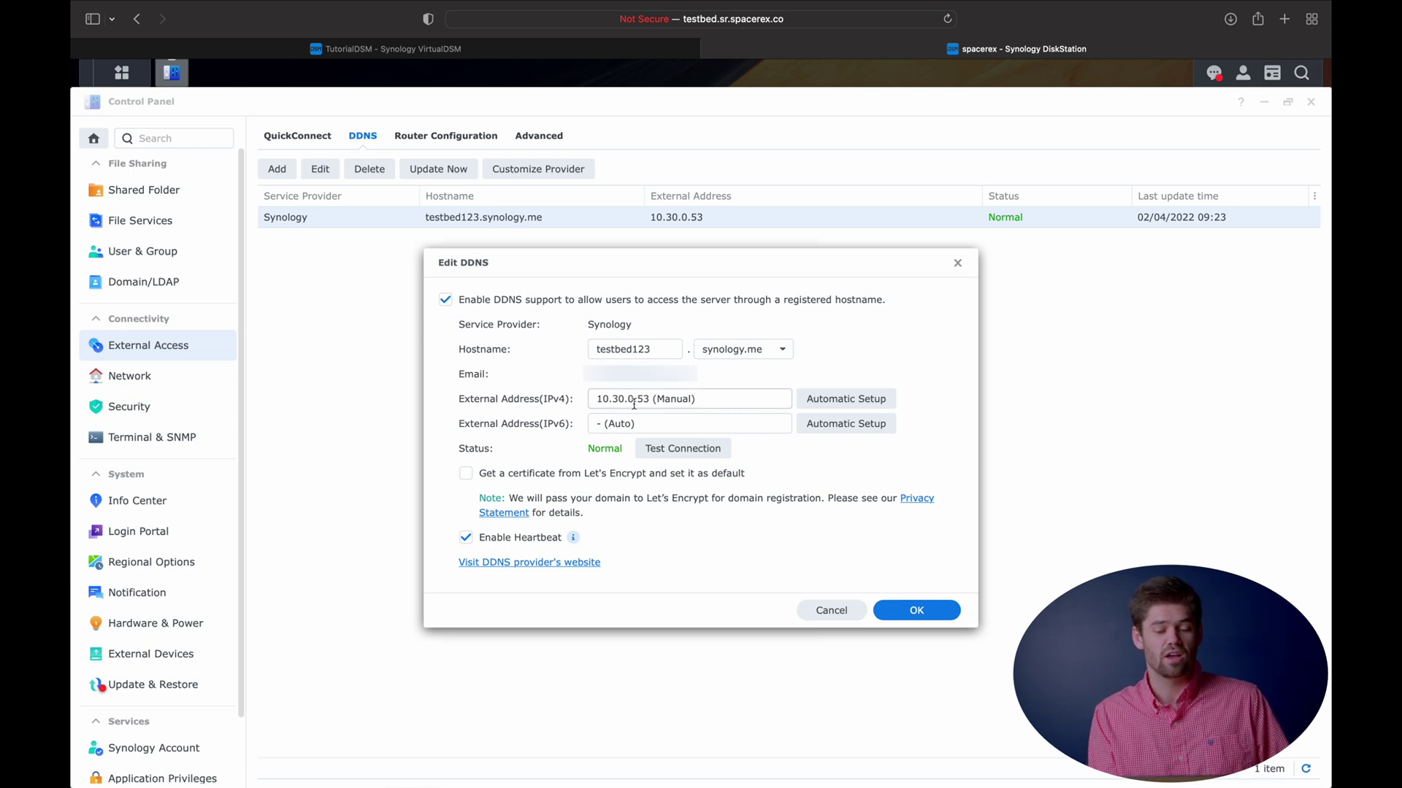
drag(651, 400, 550, 400)
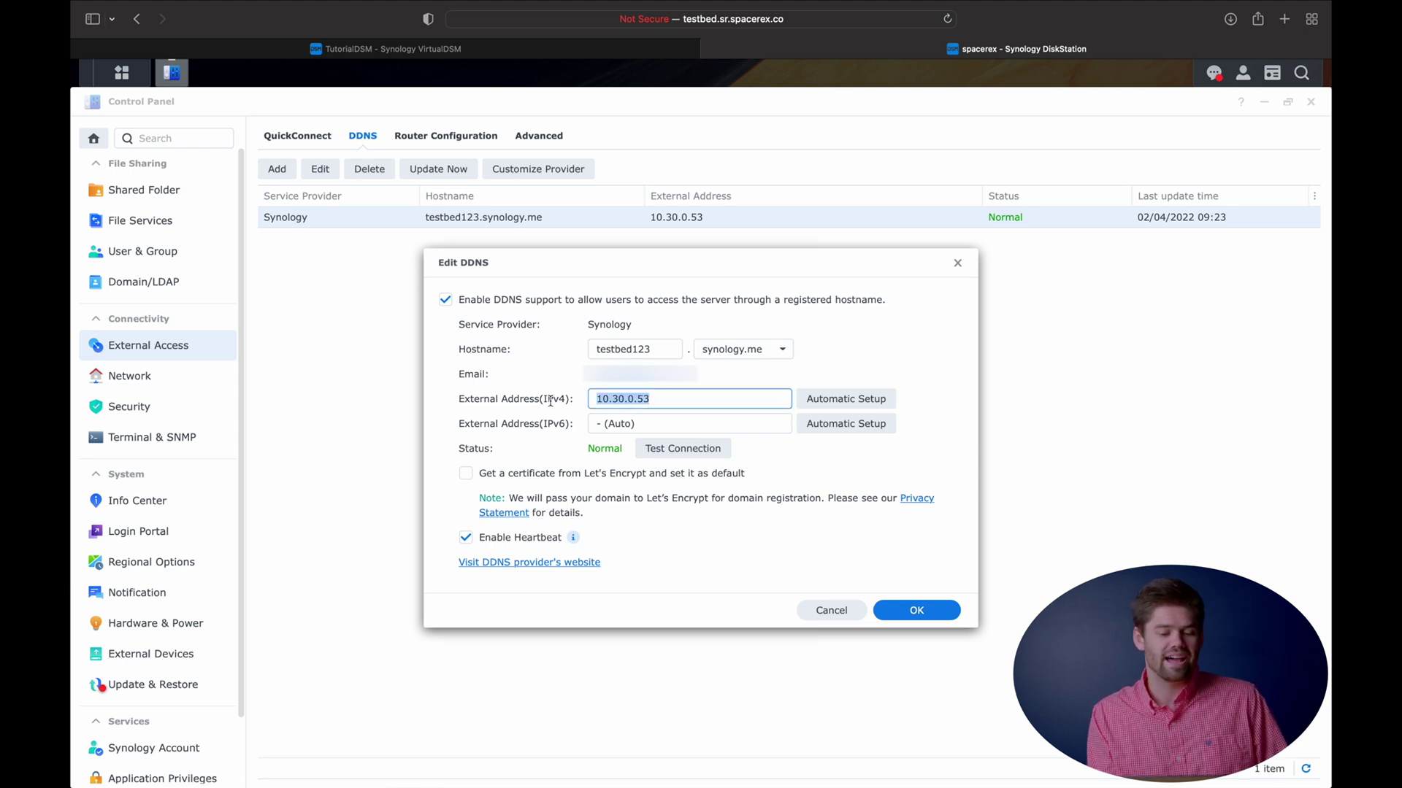
key(Right)
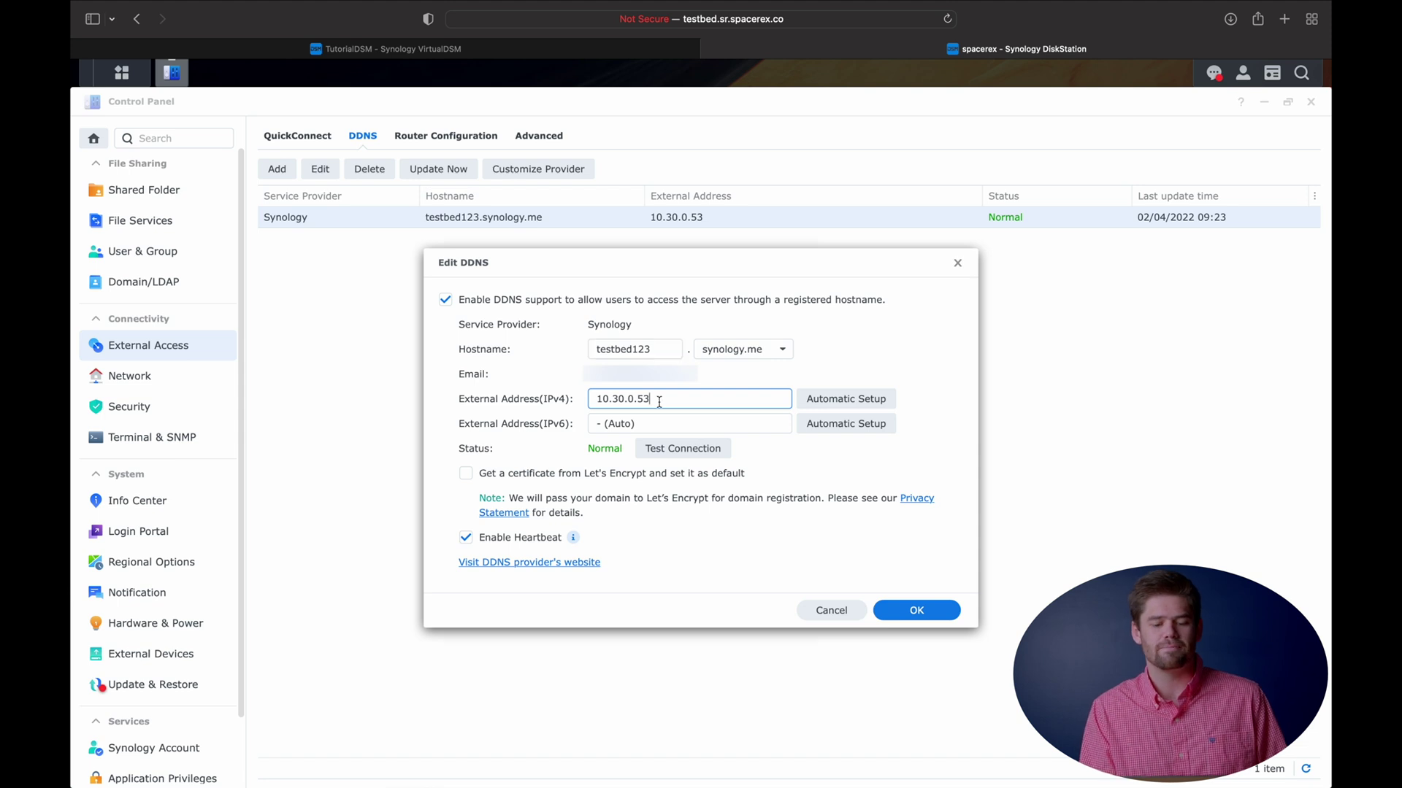
drag(653, 407, 549, 384)
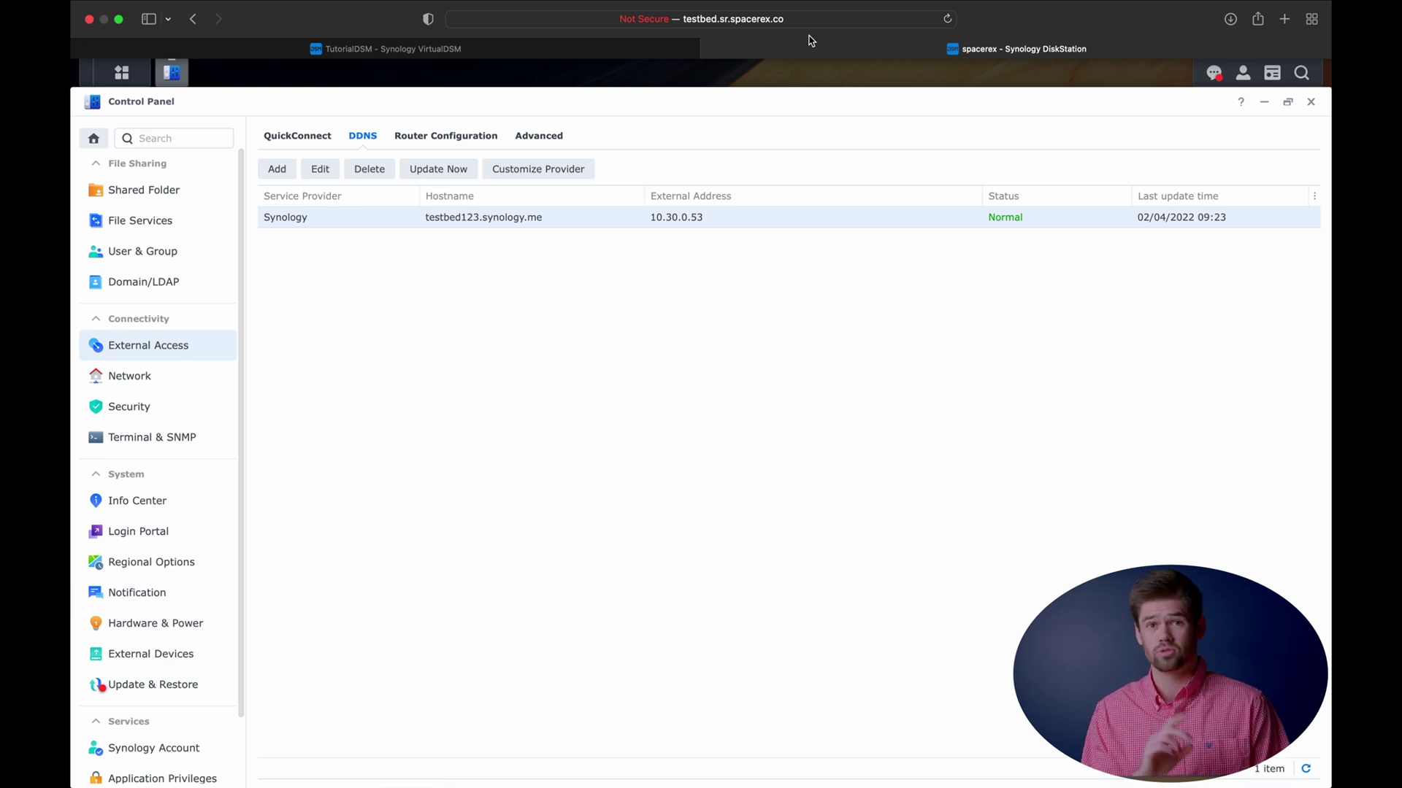
Close Control Panel and install the LDAP Server package from Package Center
click(1310, 102)
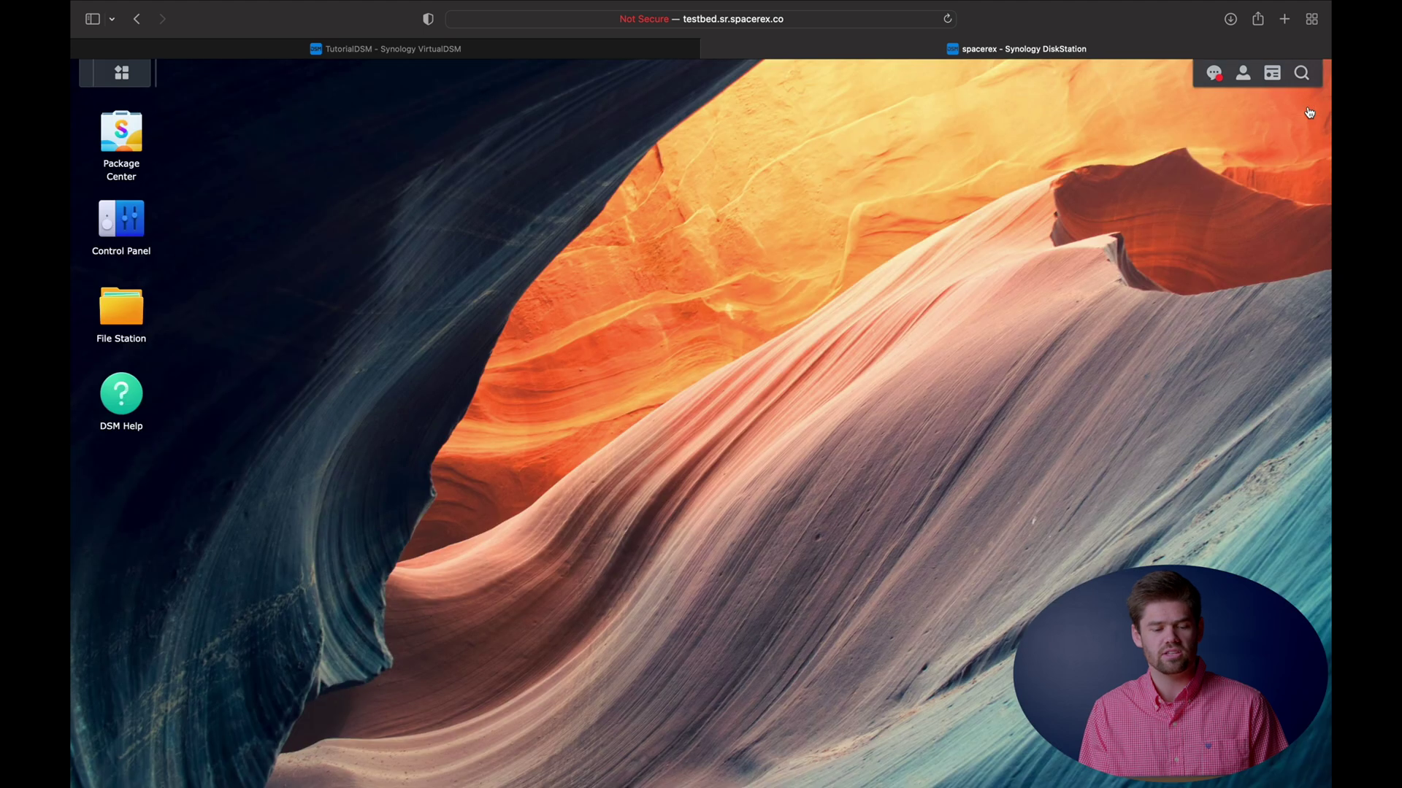
click(130, 159)
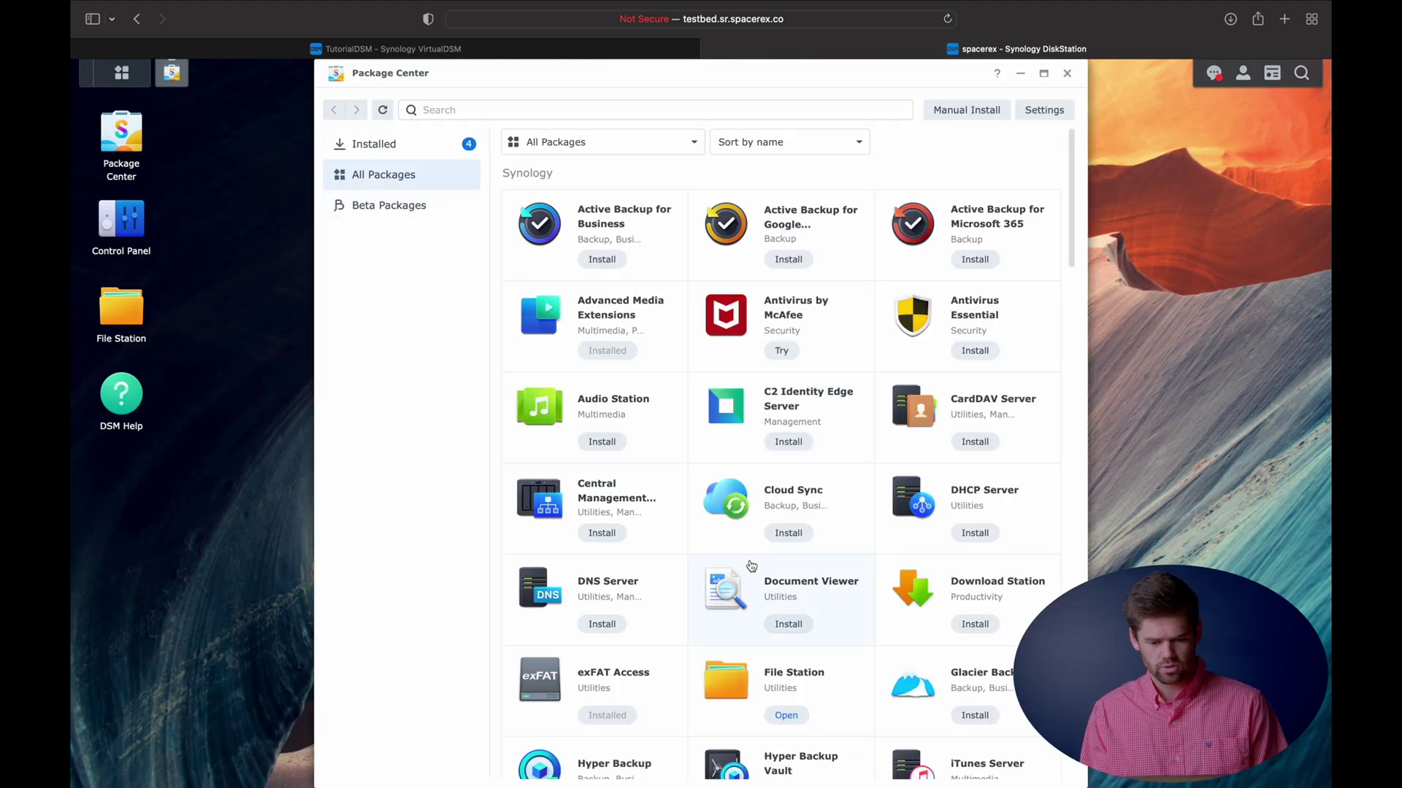
scroll(751, 565, down, 5)
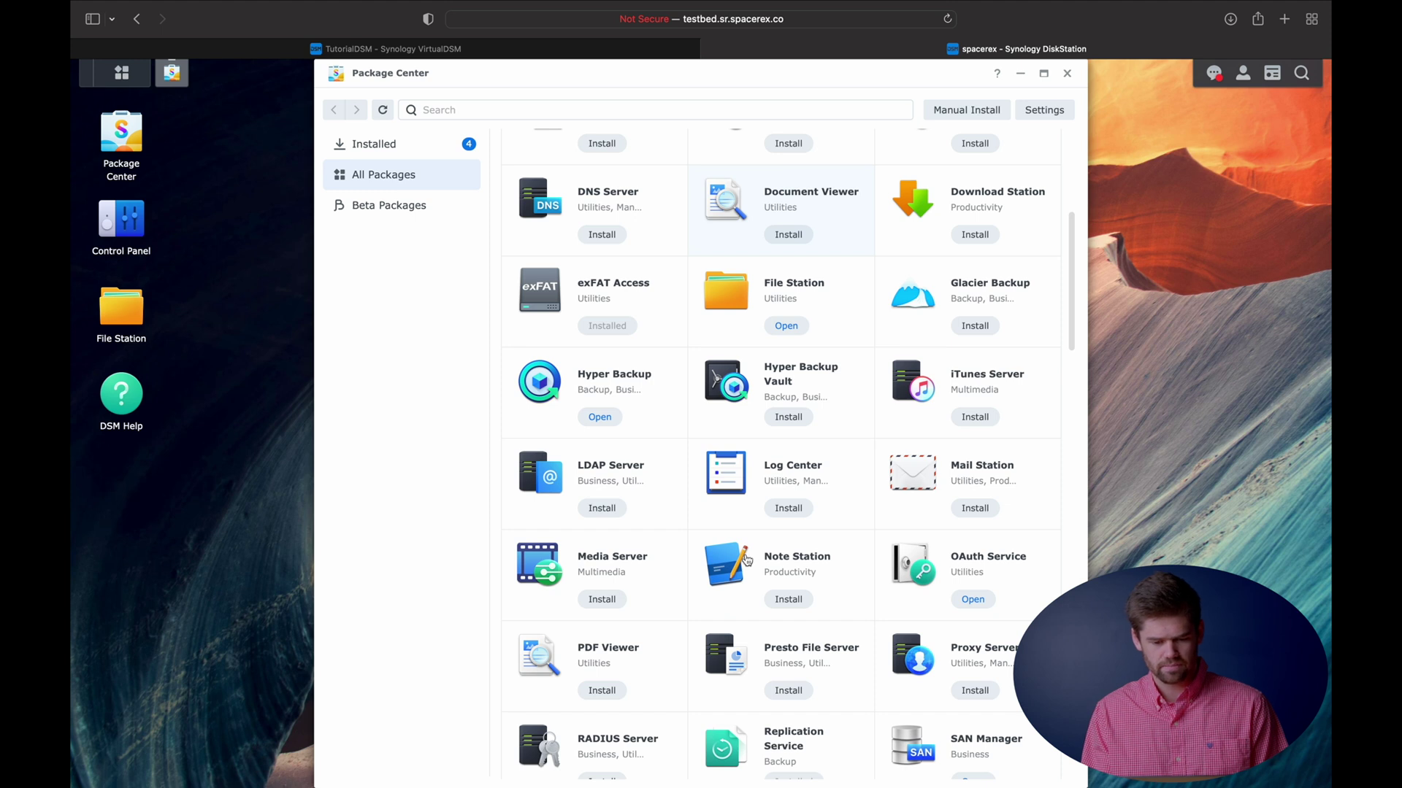
click(614, 511)
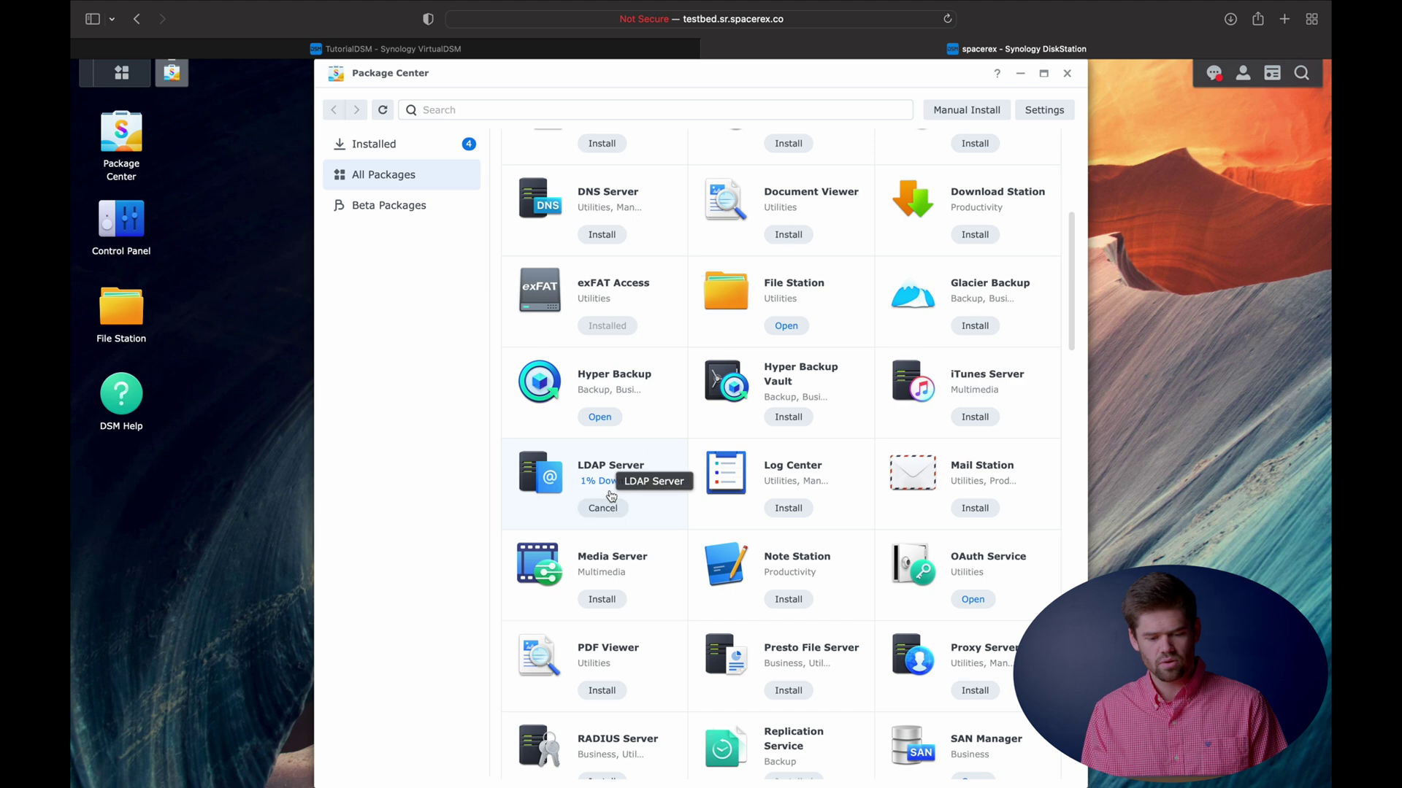
Sign in to the TutorialDSM NAS with the user's account and password, without saving the password
click(447, 51)
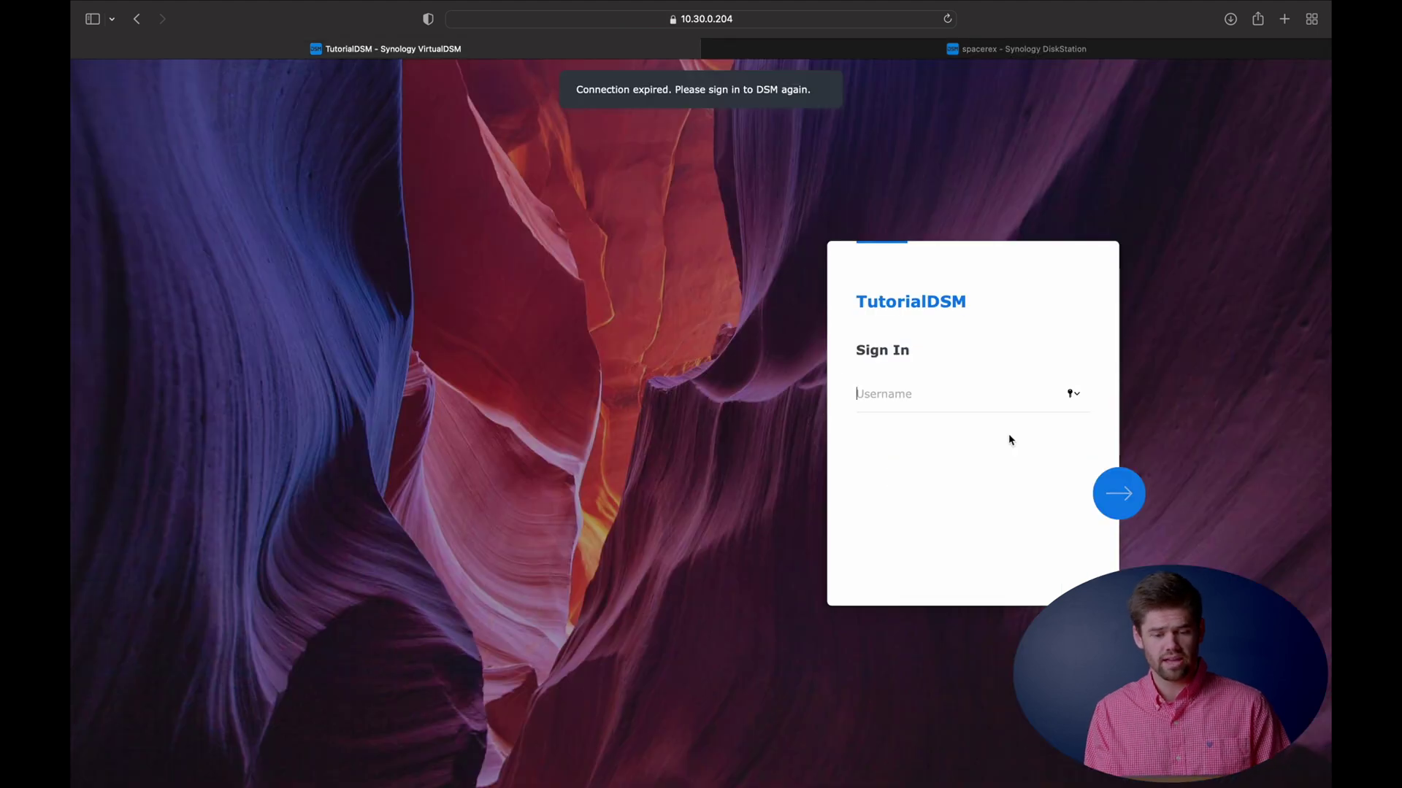
text(will)
key(Return)
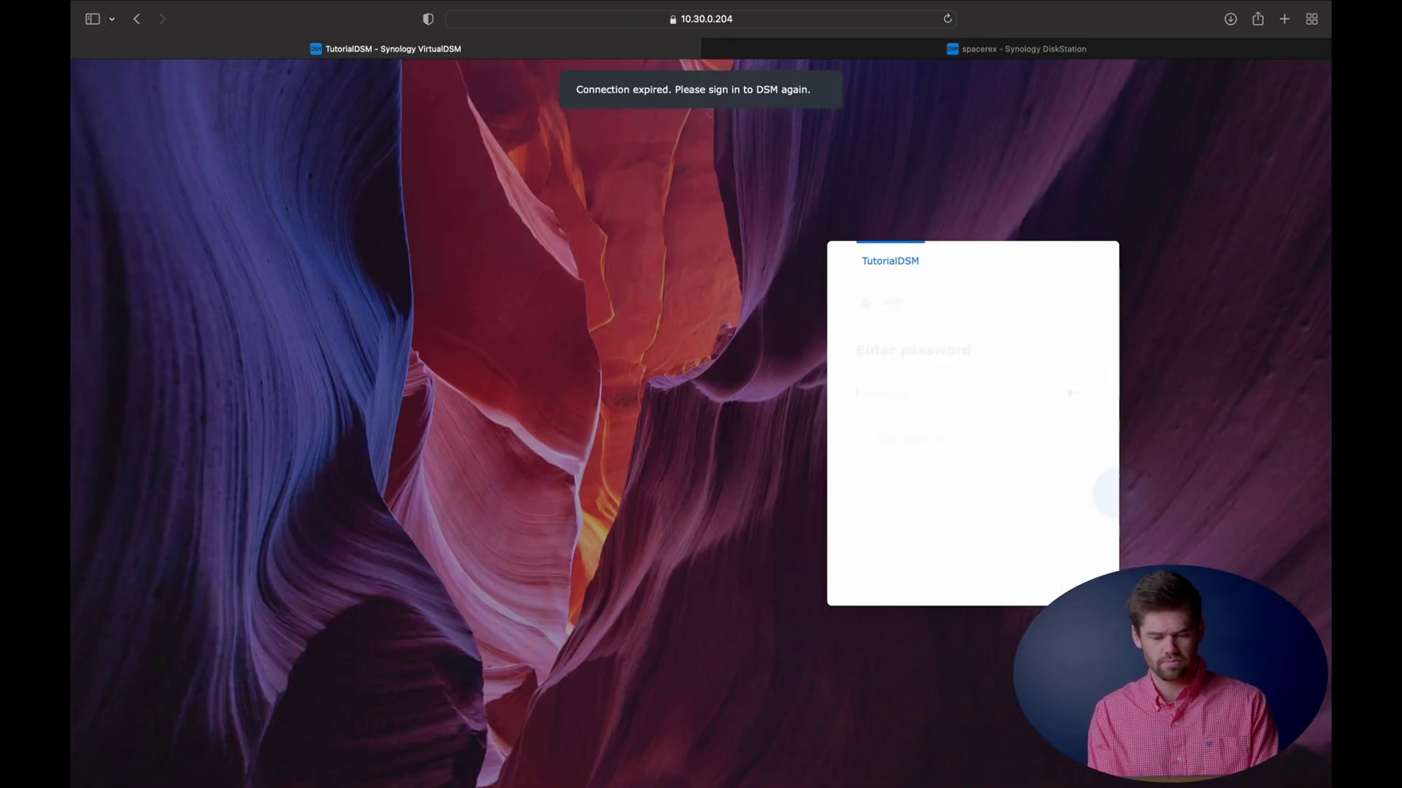
text(••••••••)
key(Return)
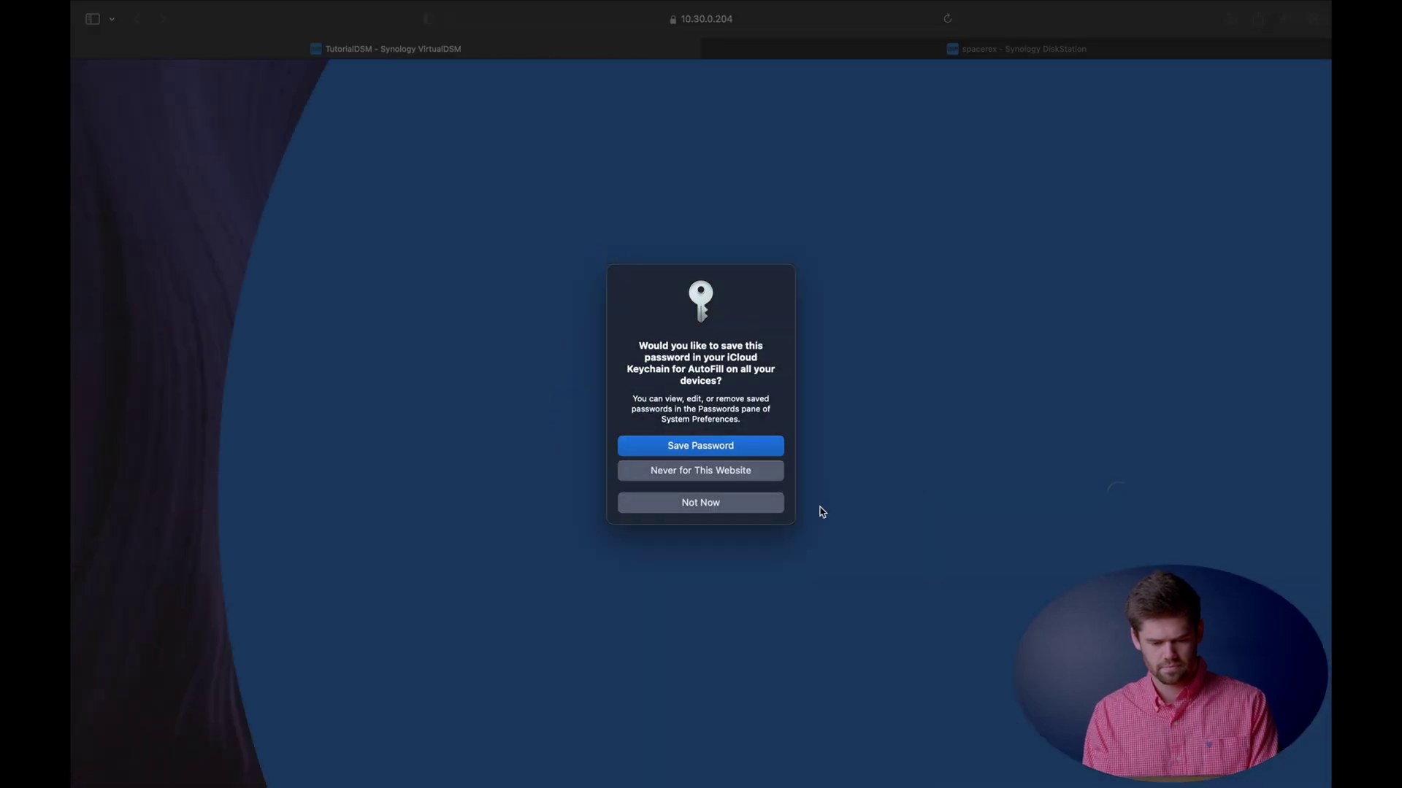
click(767, 501)
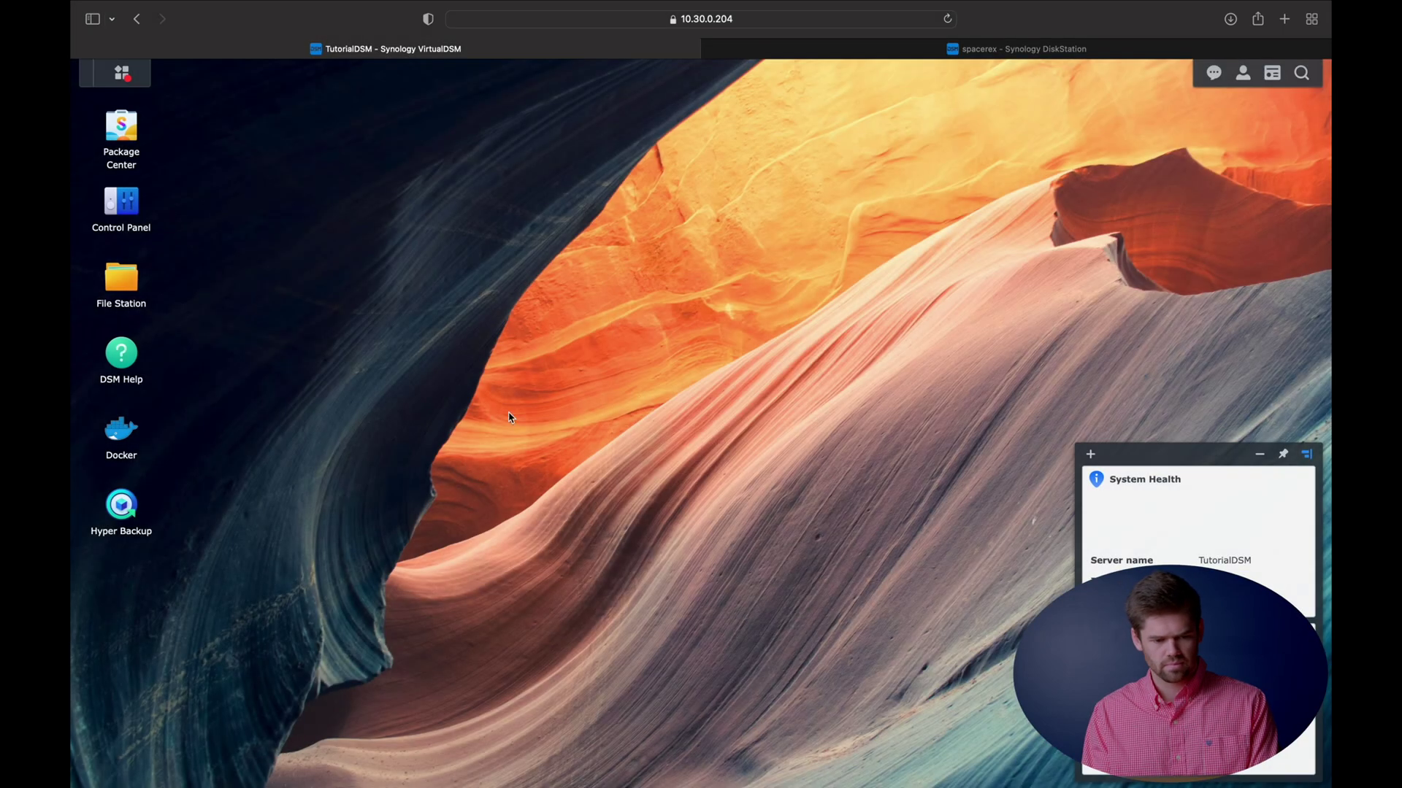
Launch LDAP Server on TutorialDSM, dismiss its notices, and return to the testbed DiskStation
click(123, 73)
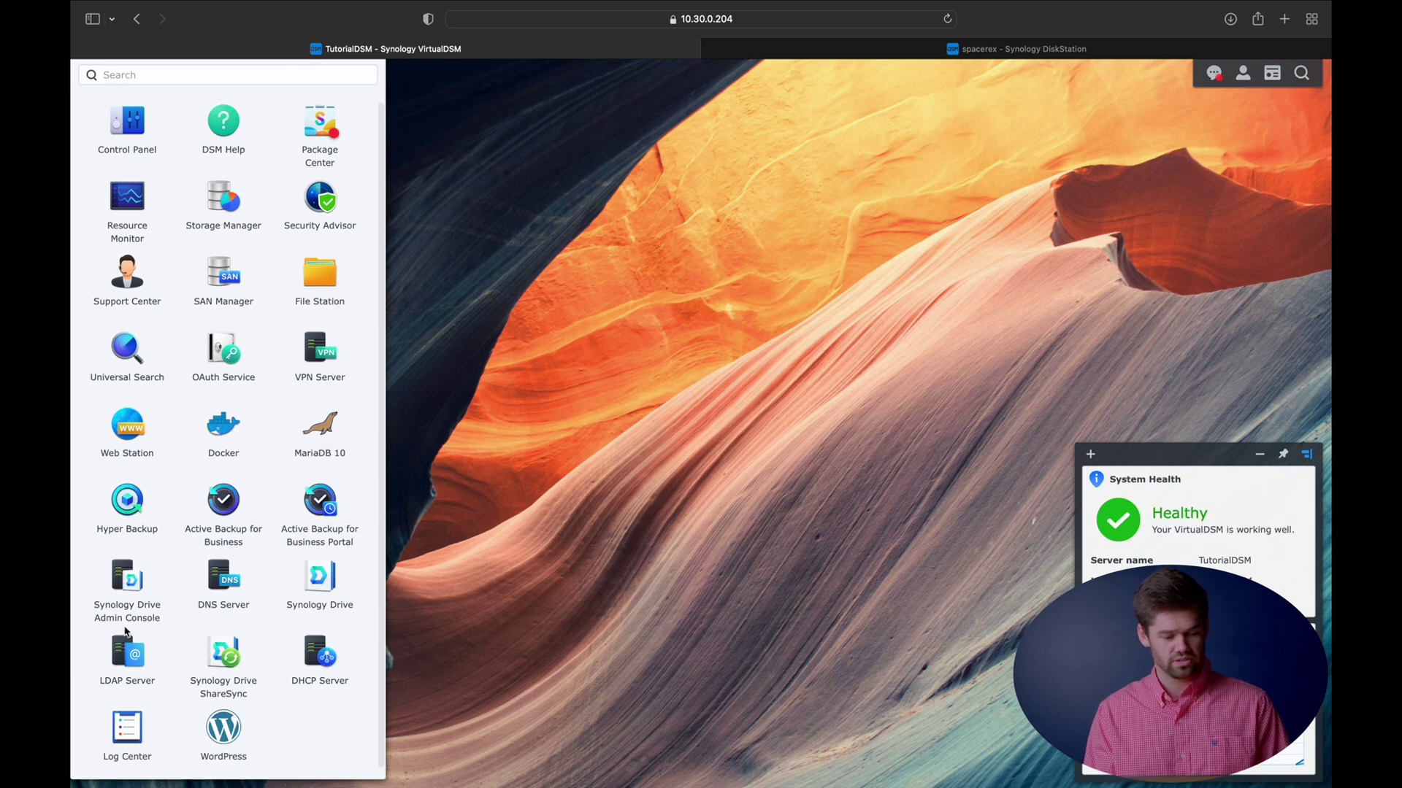
click(127, 653)
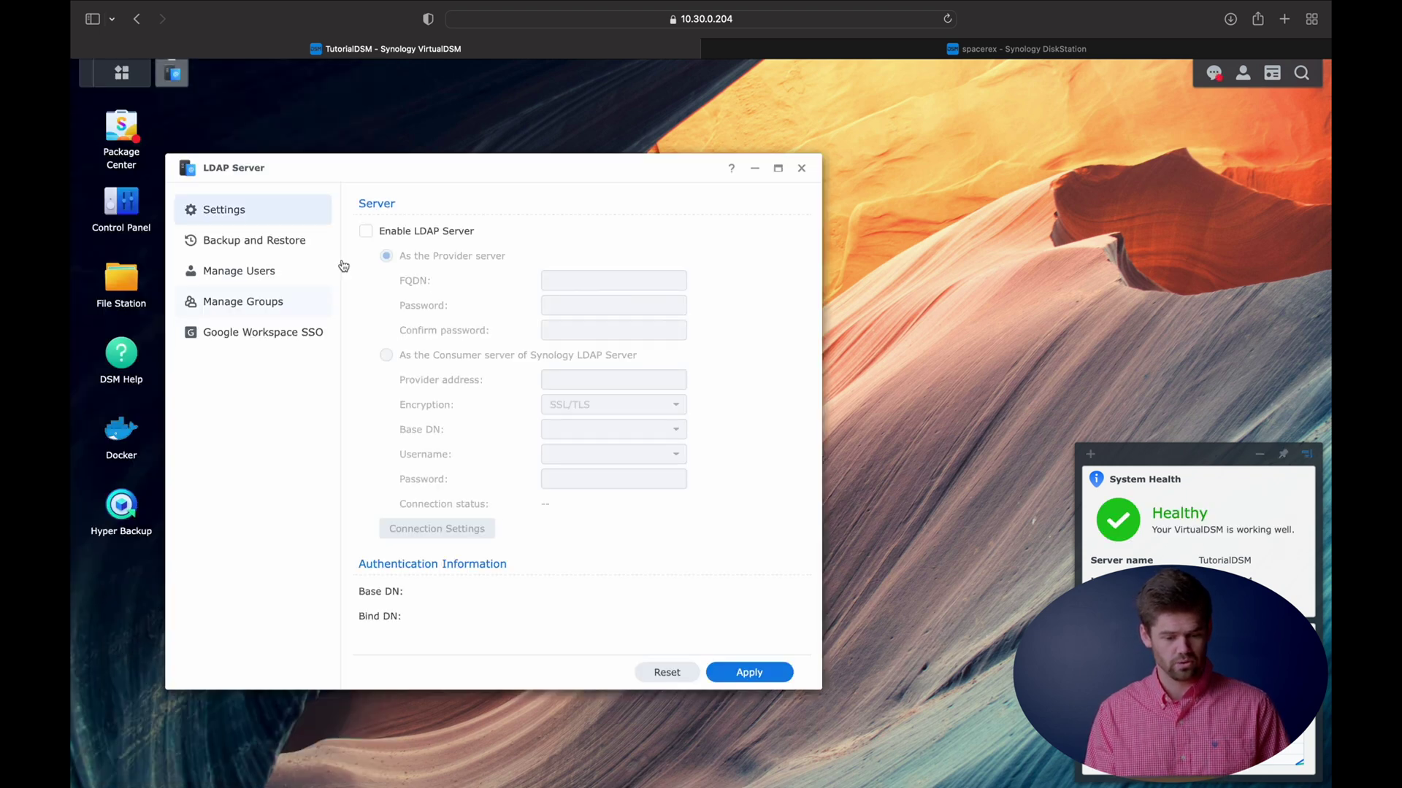
click(1308, 108)
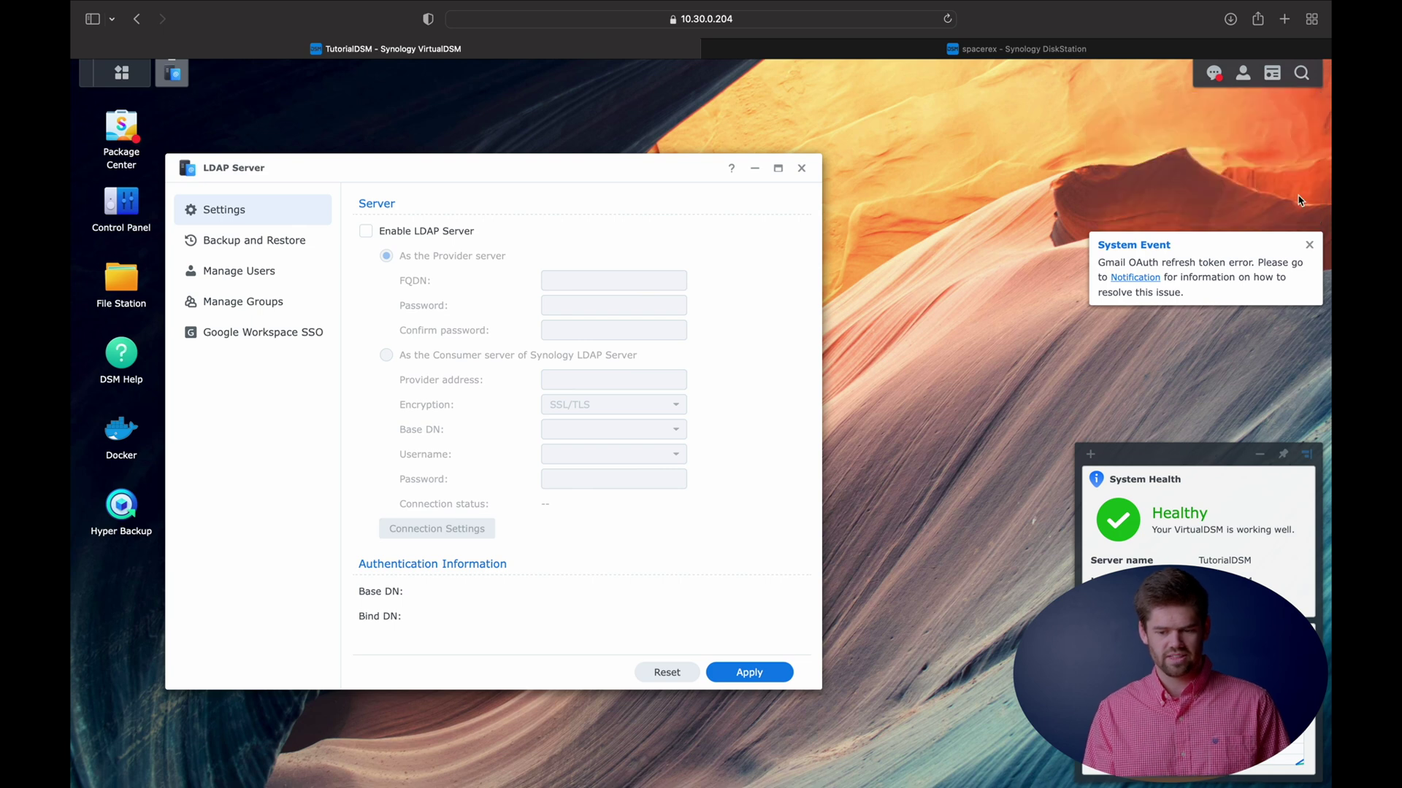
click(1308, 245)
click(1006, 55)
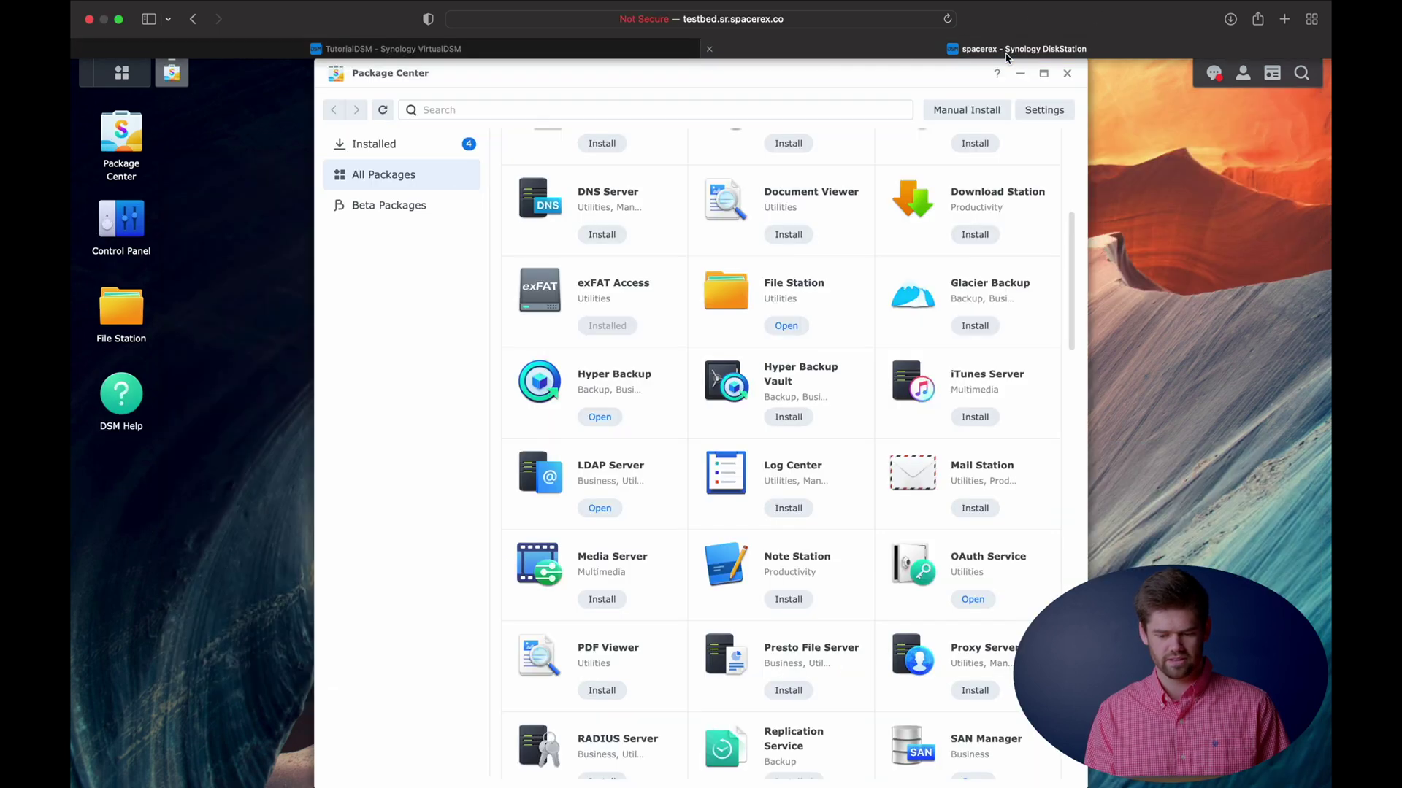
Enable LDAP Server as provider and paste hostname testbed.sr.spacerex.co from the address bar as the FQDN
click(444, 150)
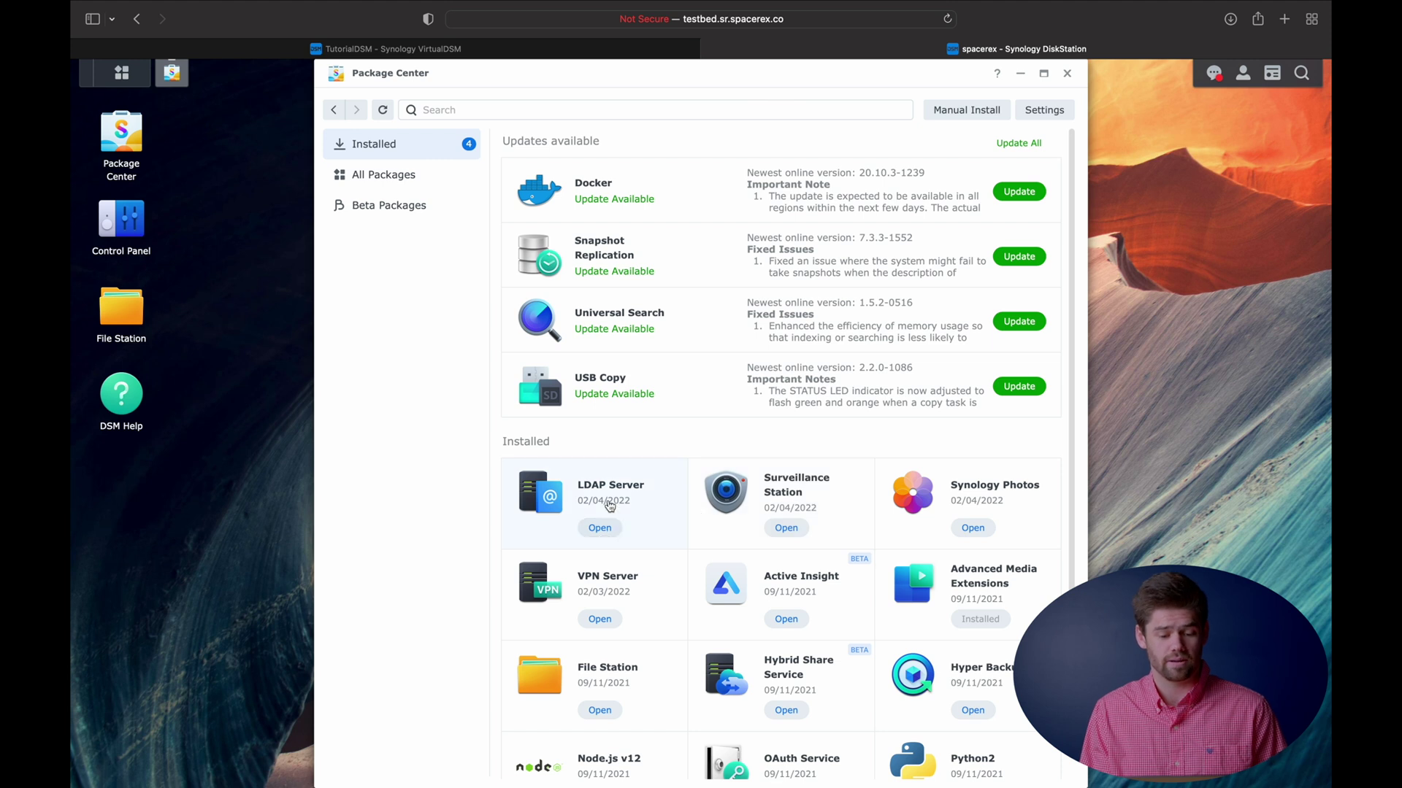
click(604, 528)
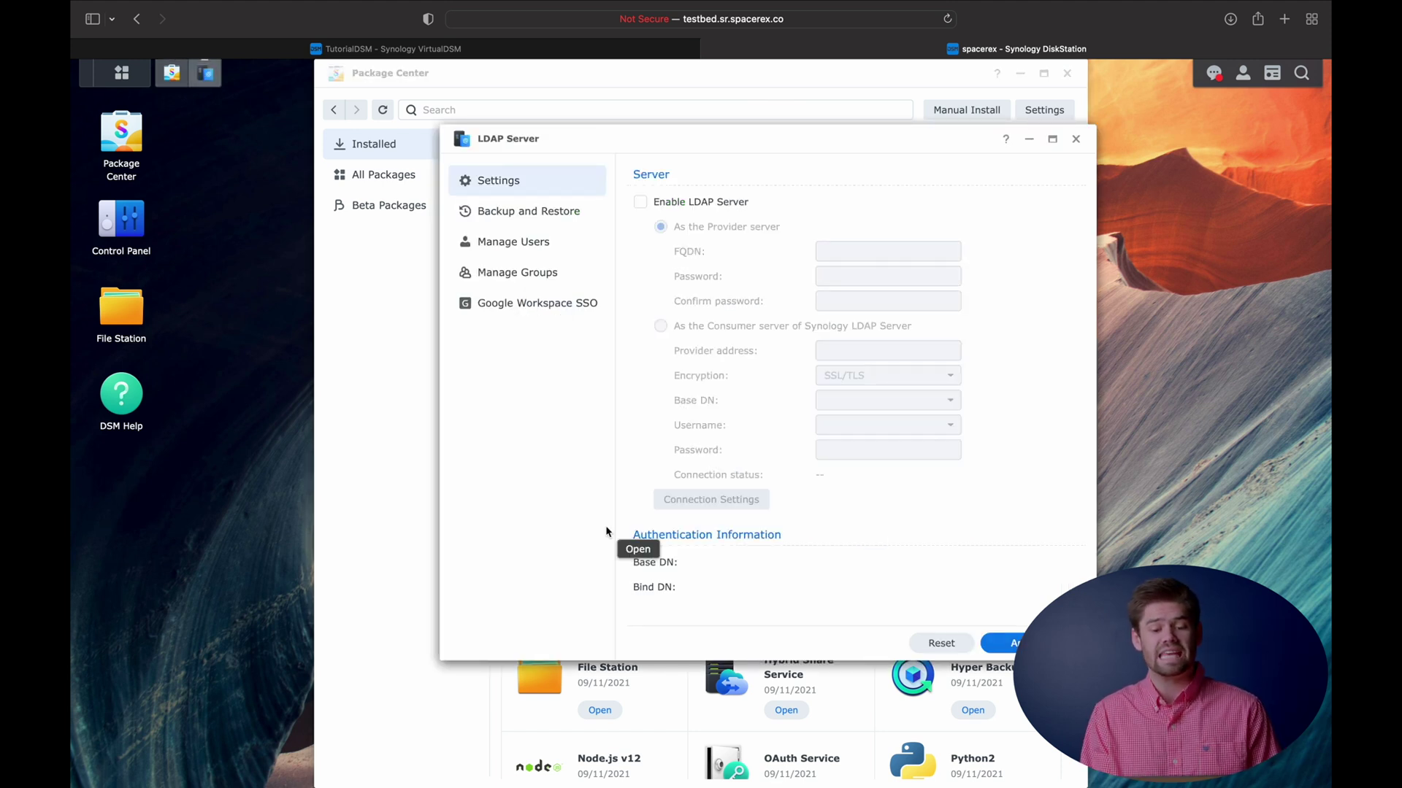
click(718, 209)
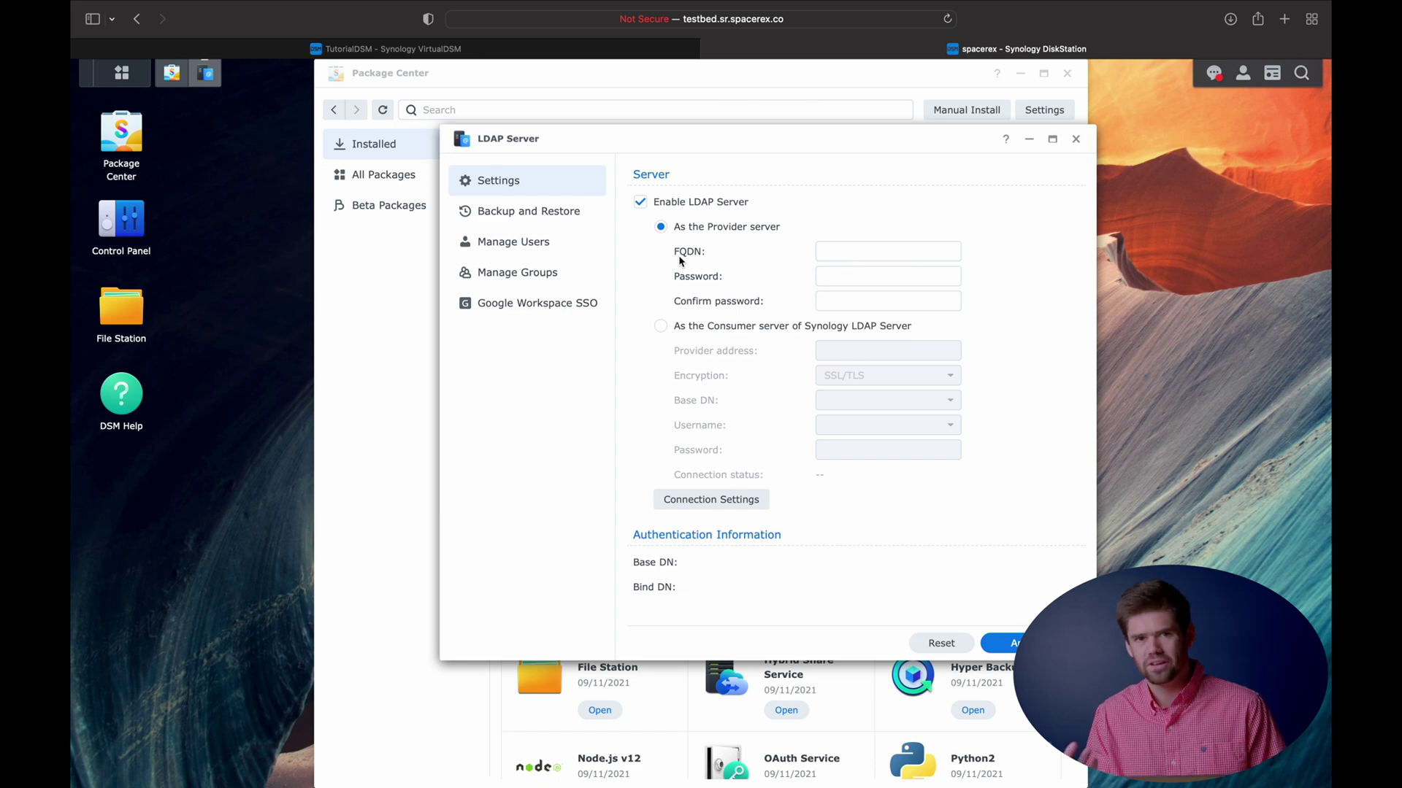
click(694, 21)
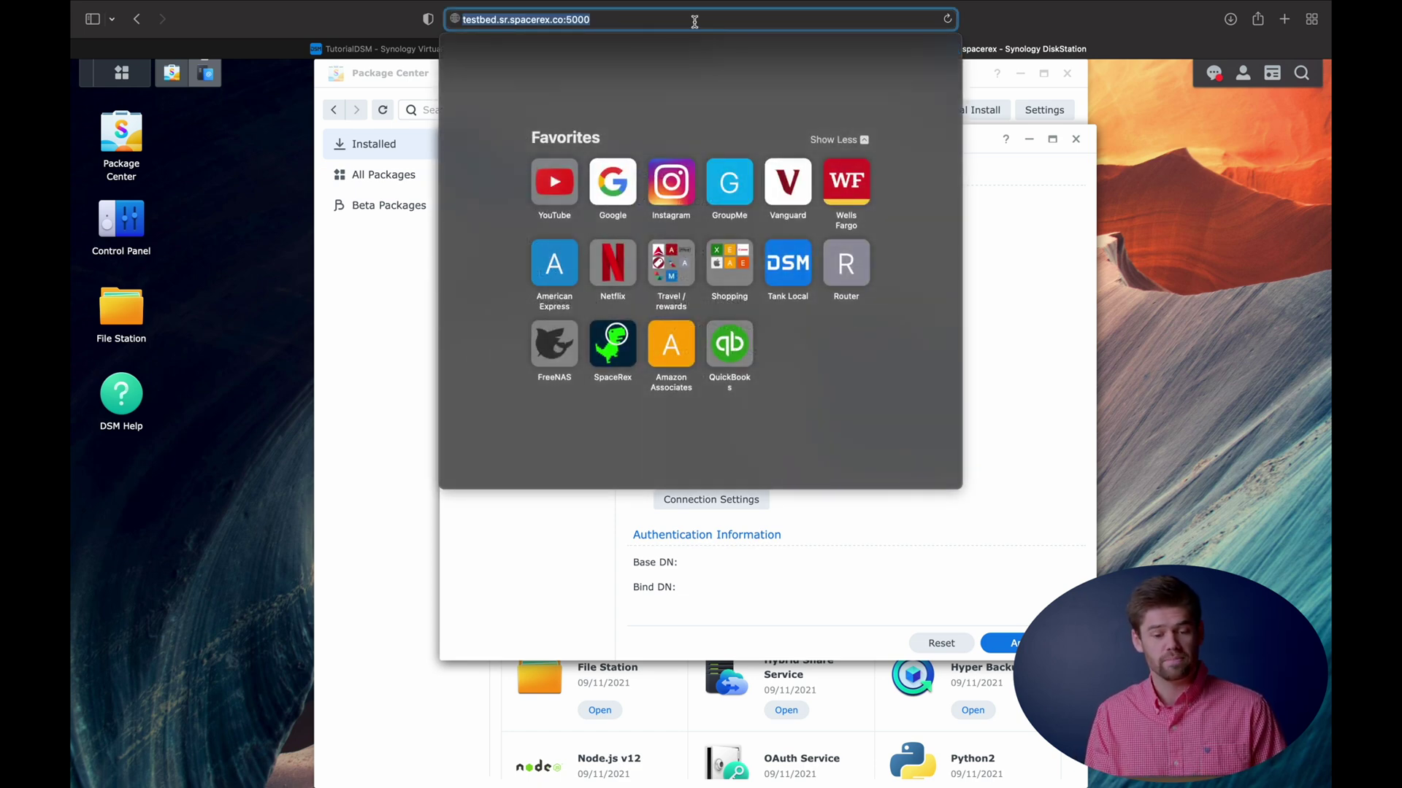
click(566, 19)
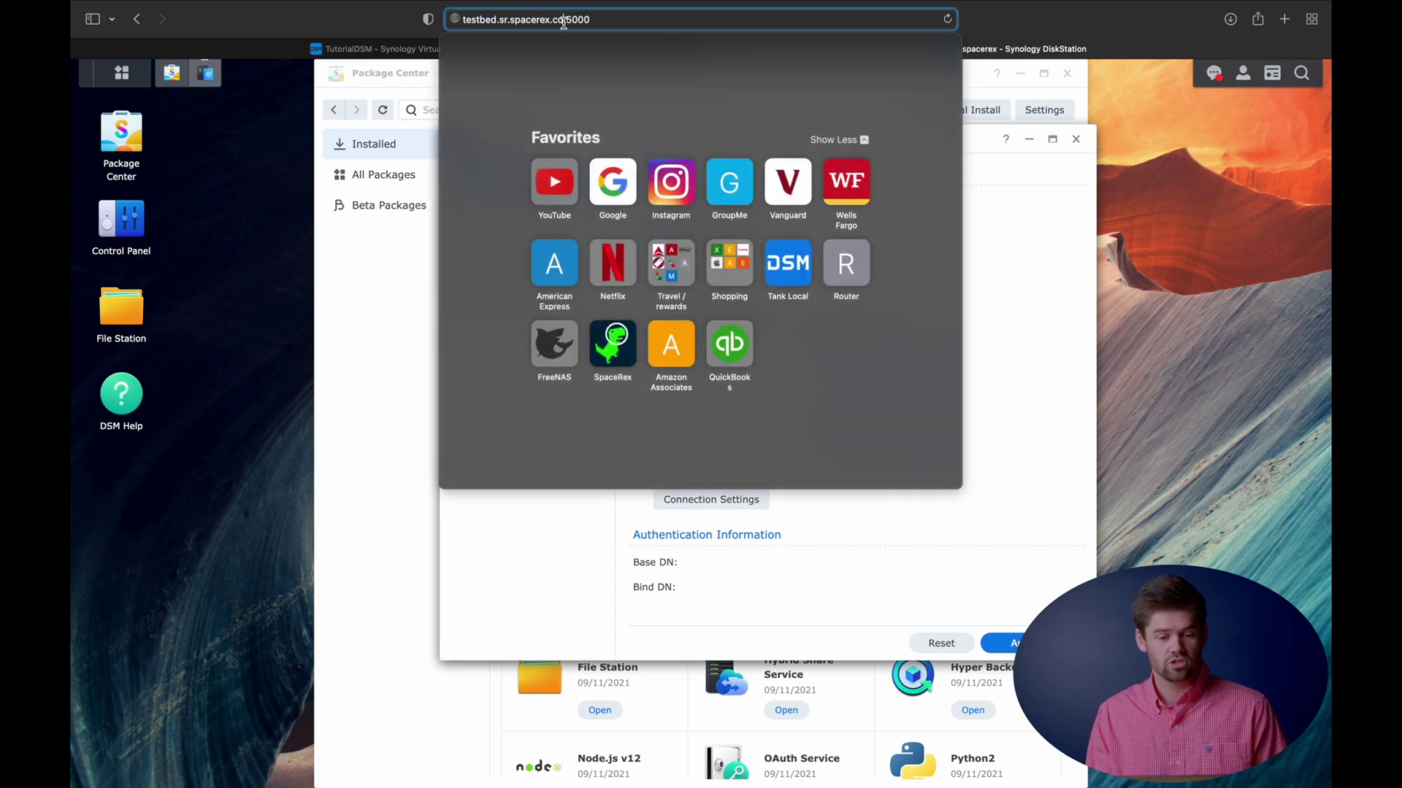
drag(564, 22, 431, 10)
key(super+c)
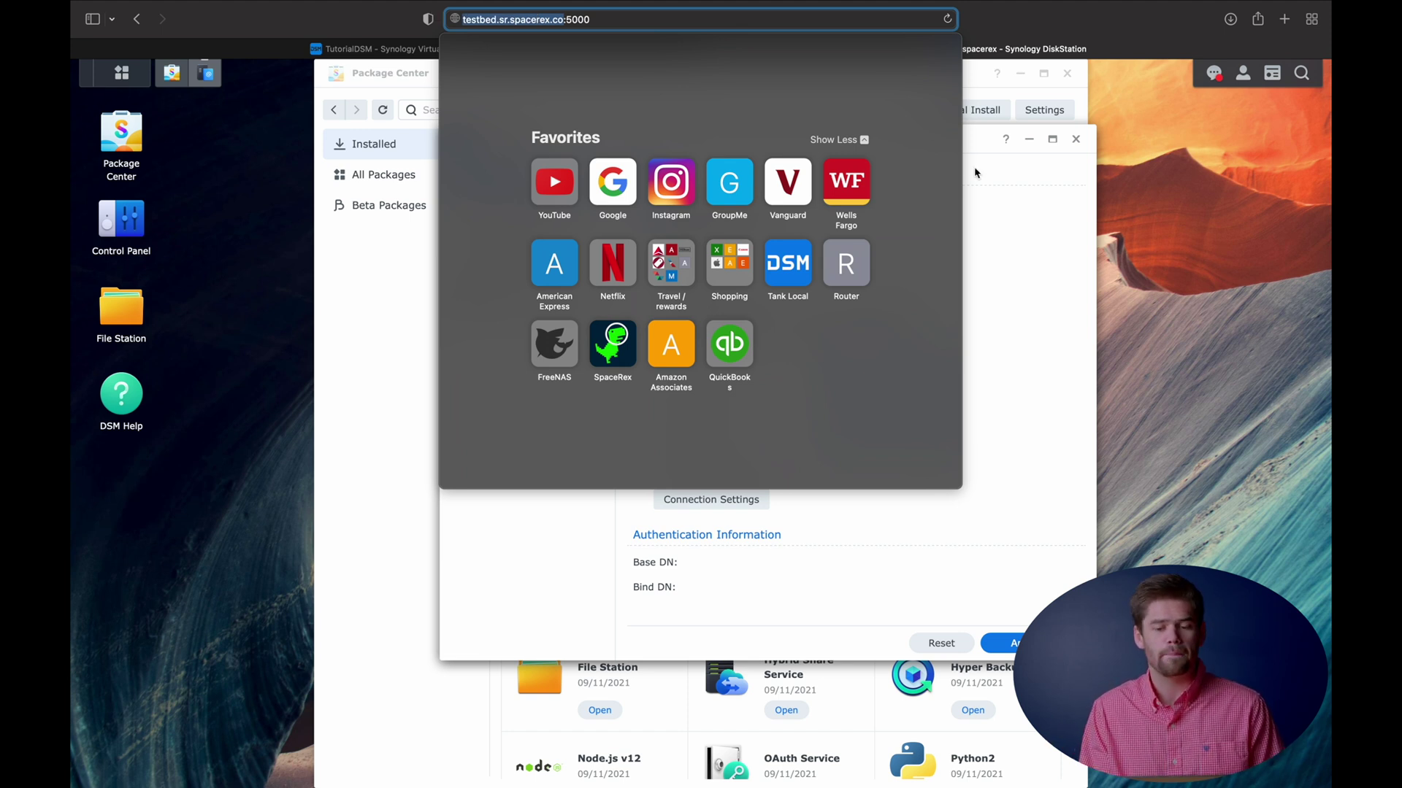
click(1035, 226)
click(853, 250)
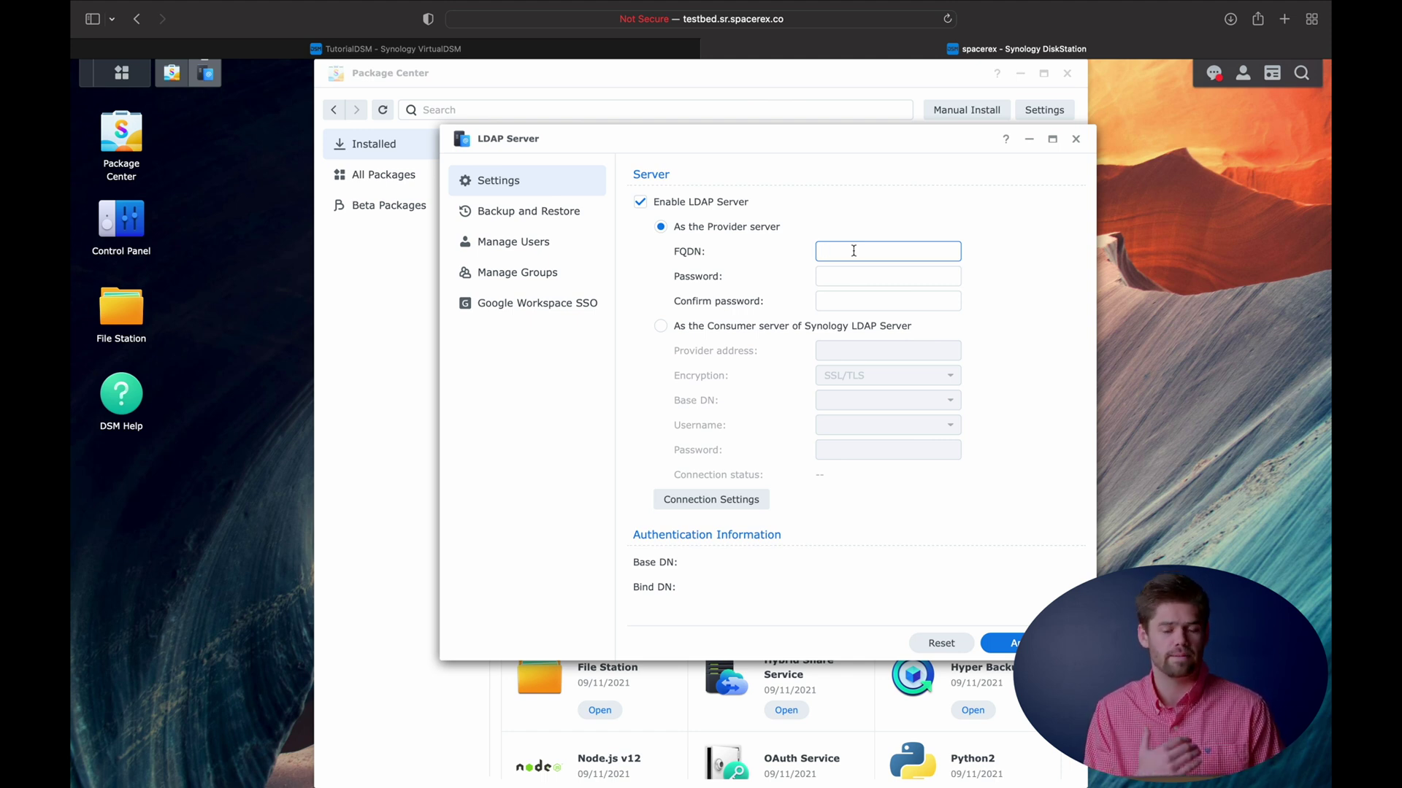
key(super+v)
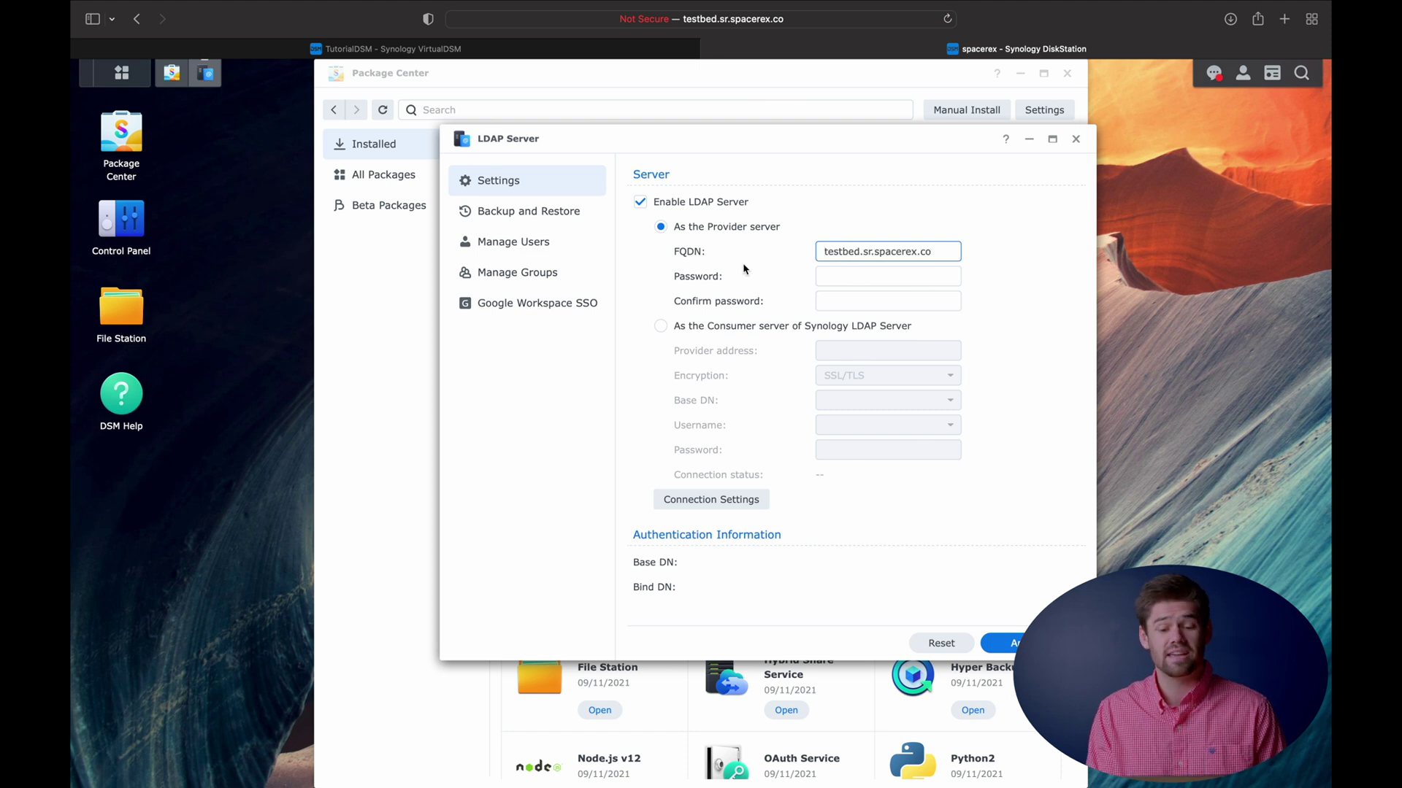
Enter the LDAP administrator password and retype it in Confirm password
click(851, 276)
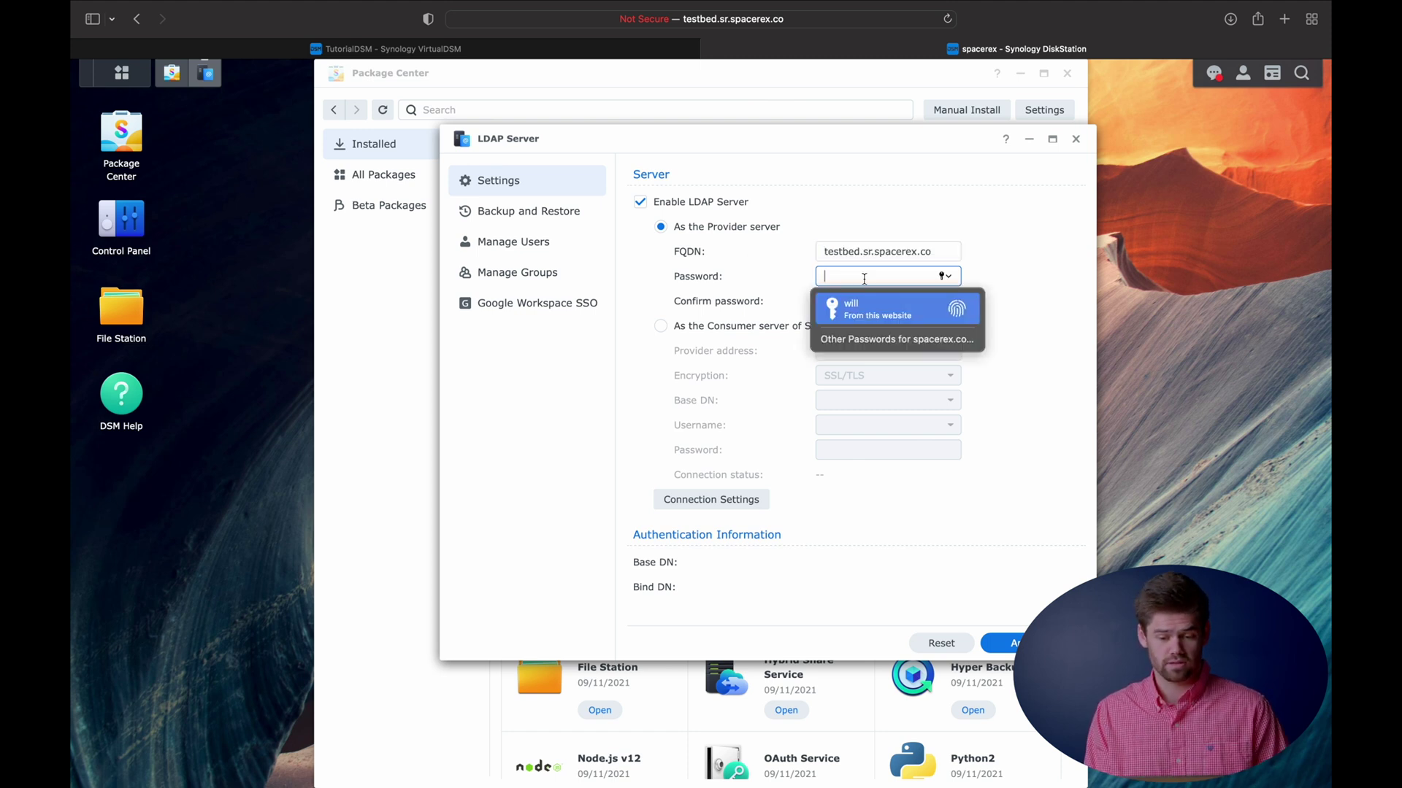
text(••••••)
key(Tab)
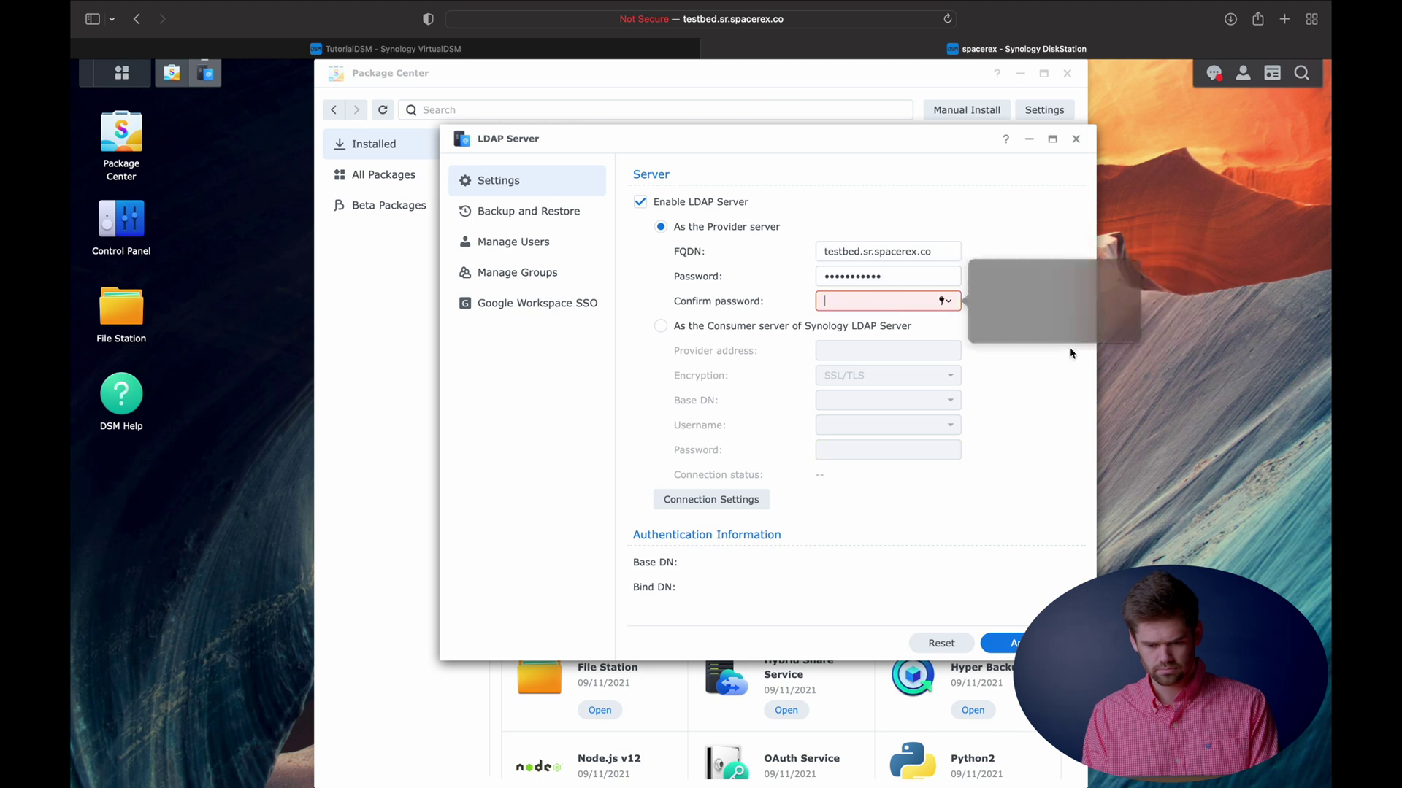
text(••••)
click(1030, 363)
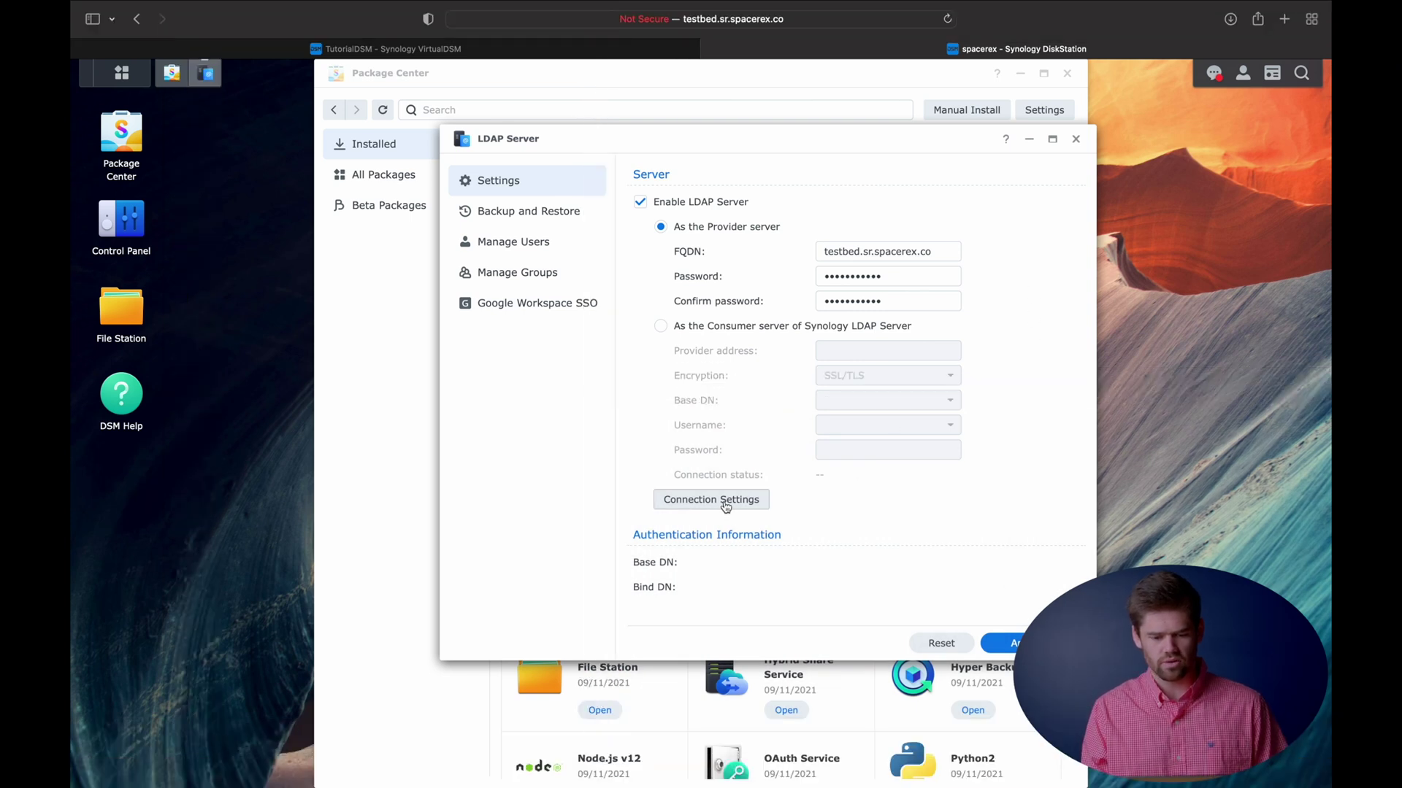
Require encrypted client connections and apply, giving Base DN dc=testbed,dc=sr,dc=spacerex,dc=co
click(724, 505)
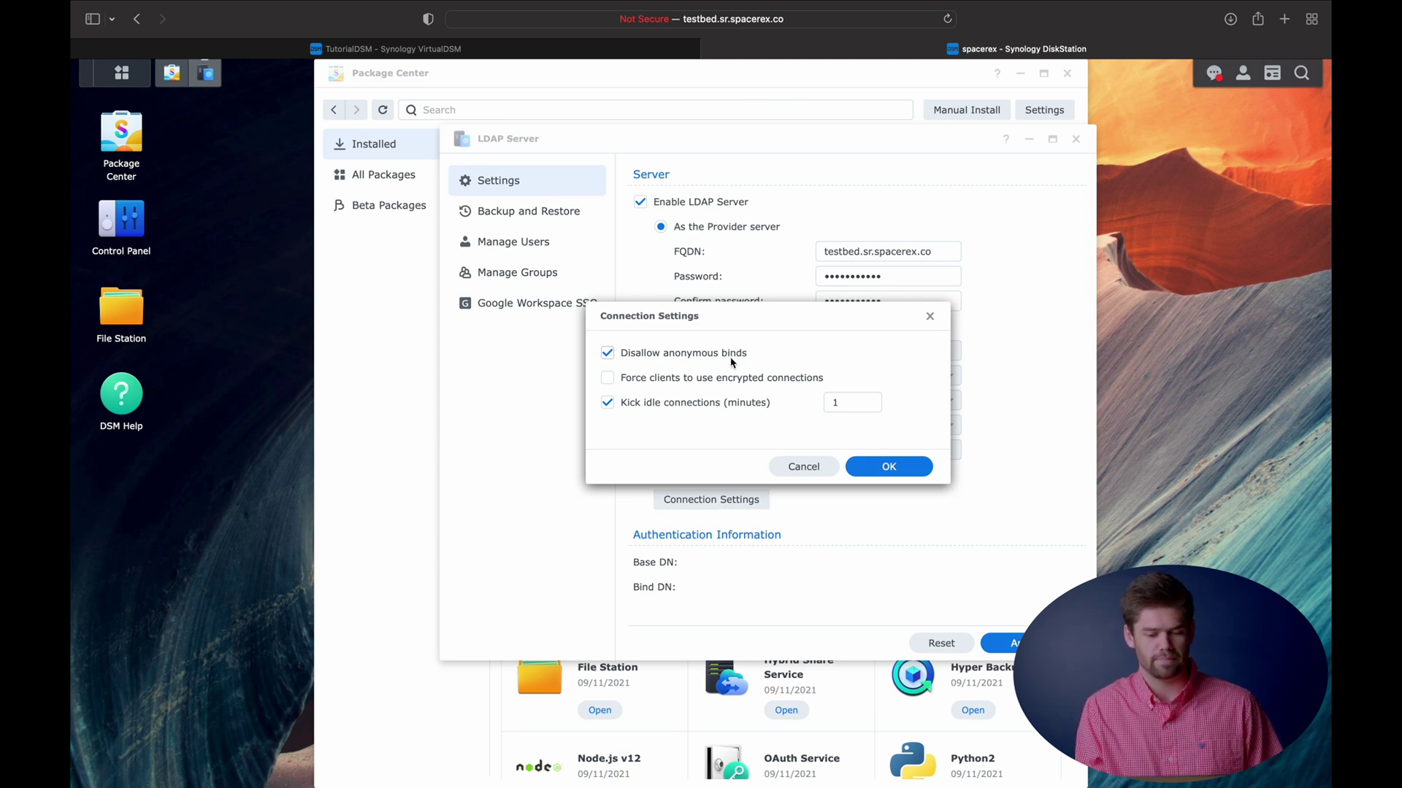
click(698, 380)
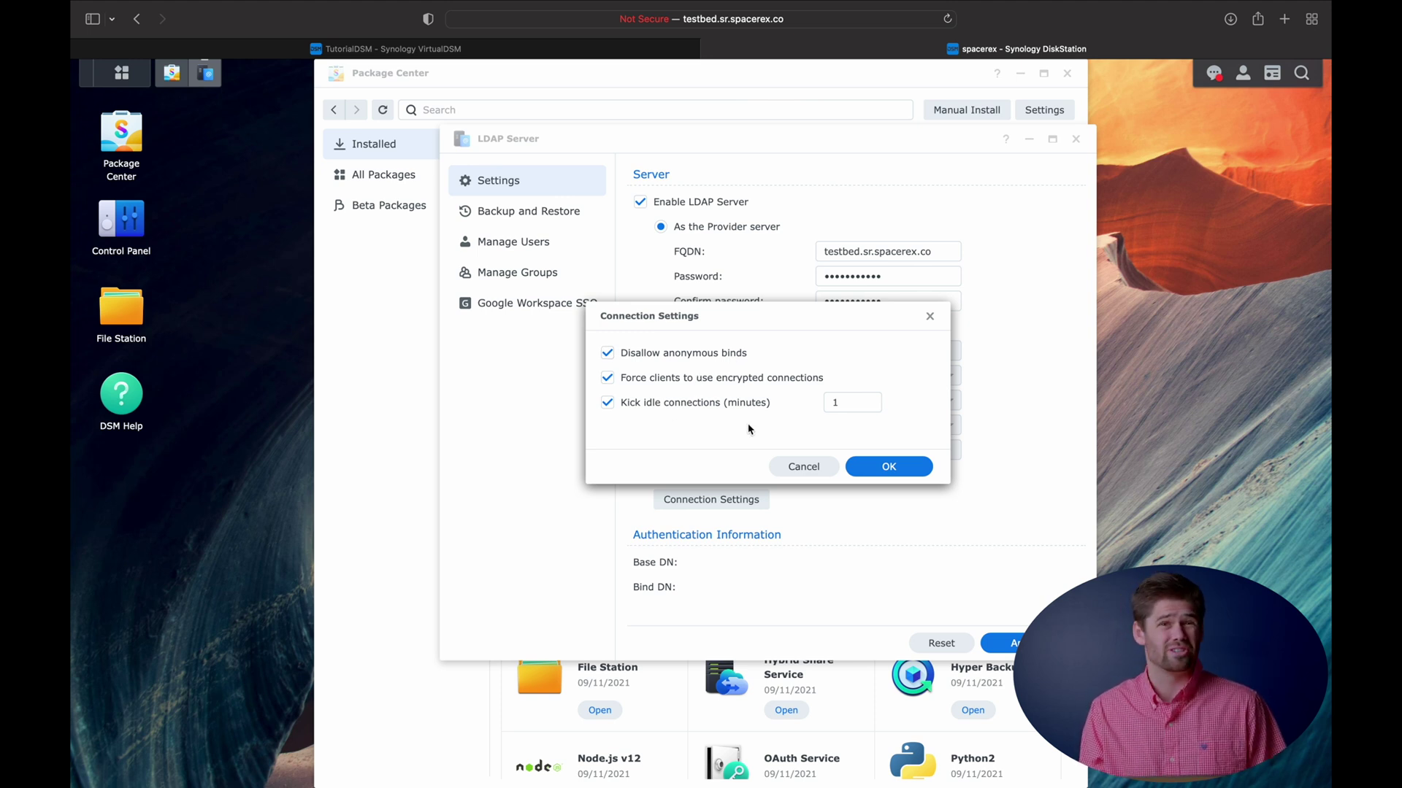
click(867, 471)
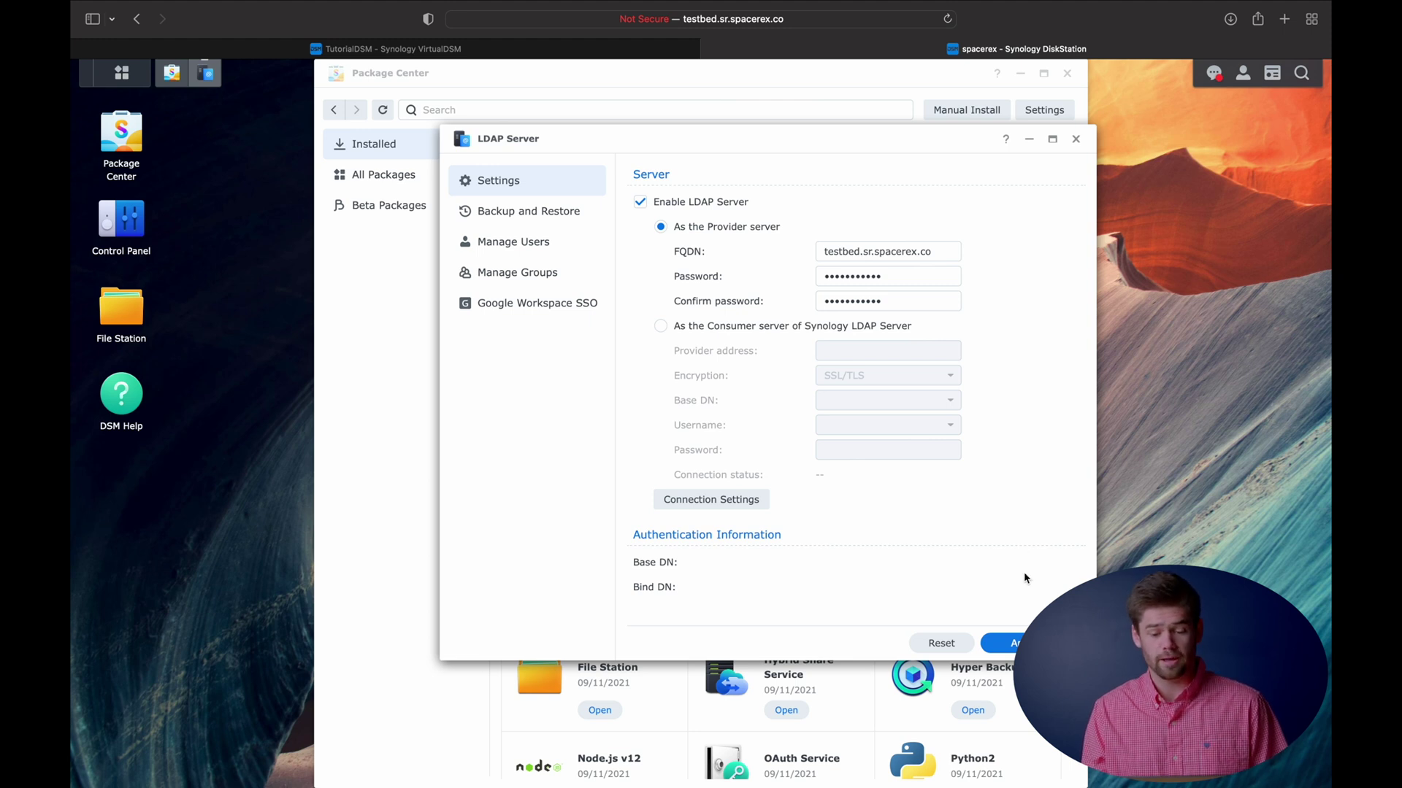
click(1011, 643)
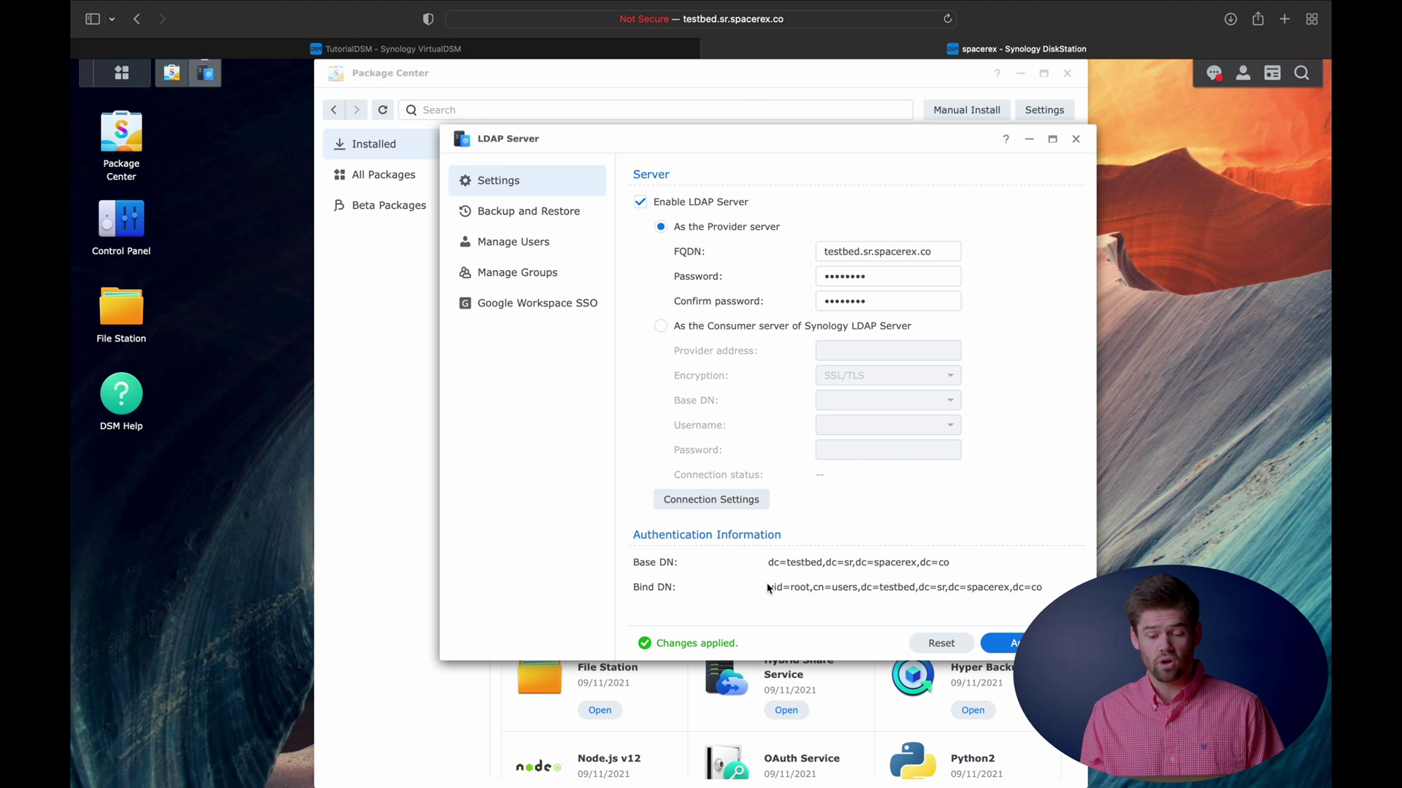
drag(768, 587, 1055, 589)
click(785, 640)
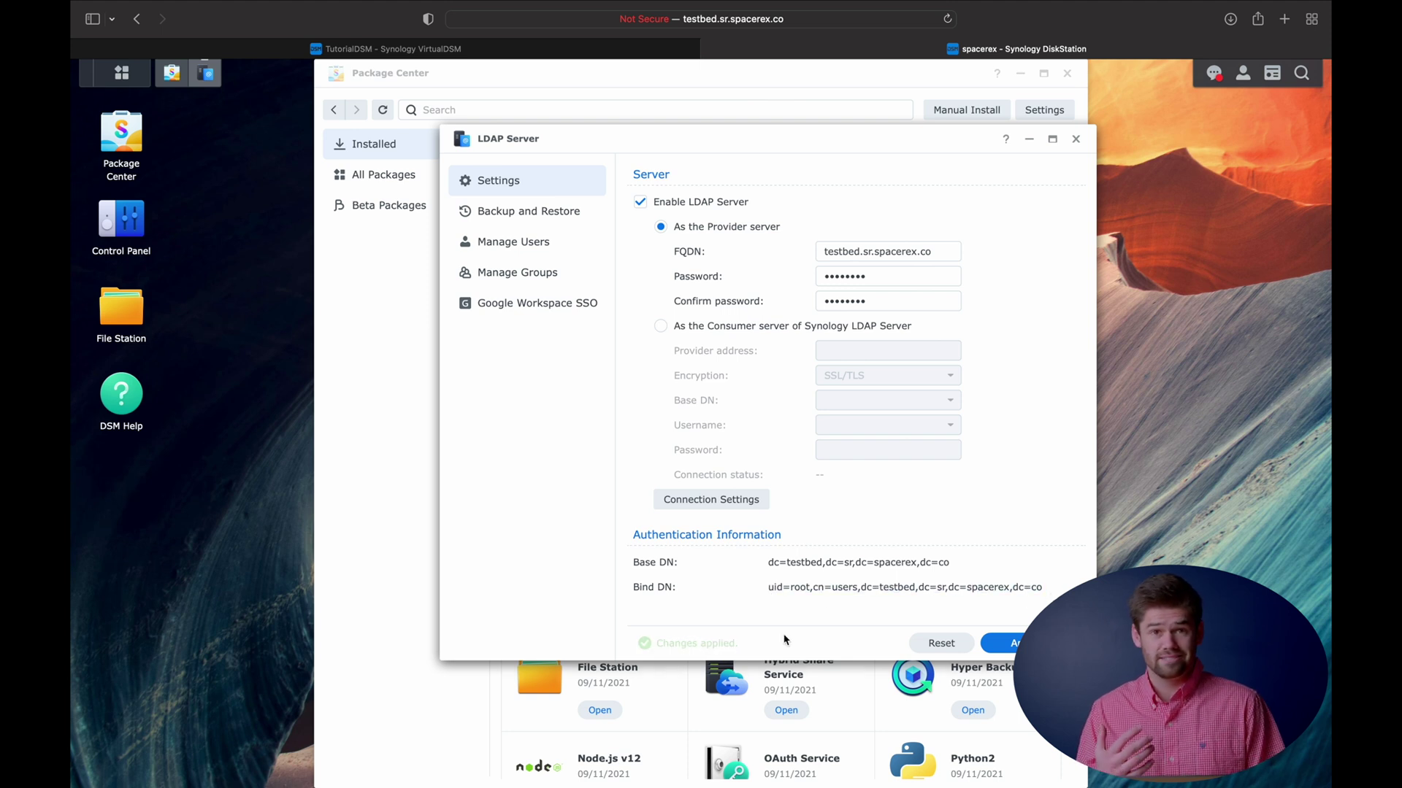
Review the LDAP backup destination options, then cancel without configuring a backup
click(534, 212)
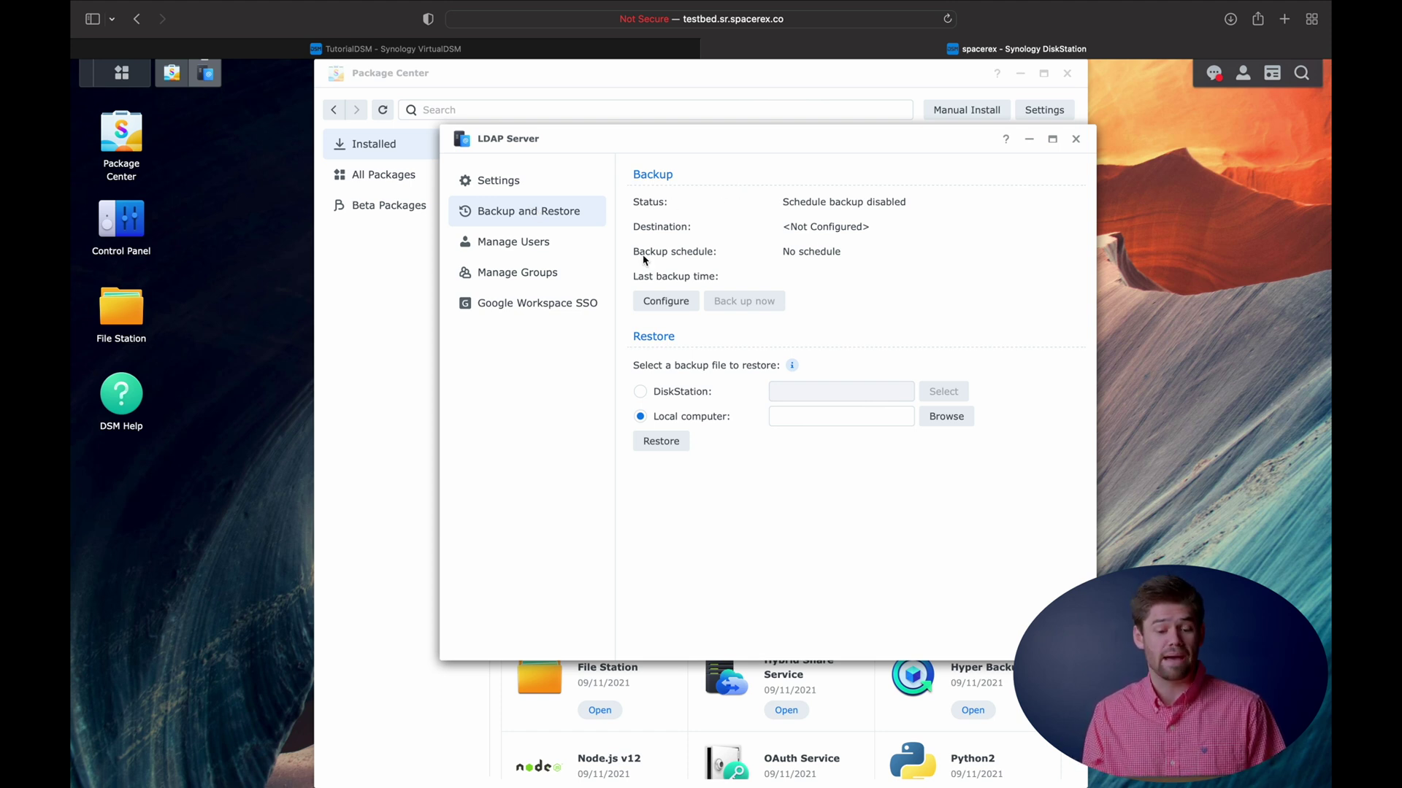
click(681, 302)
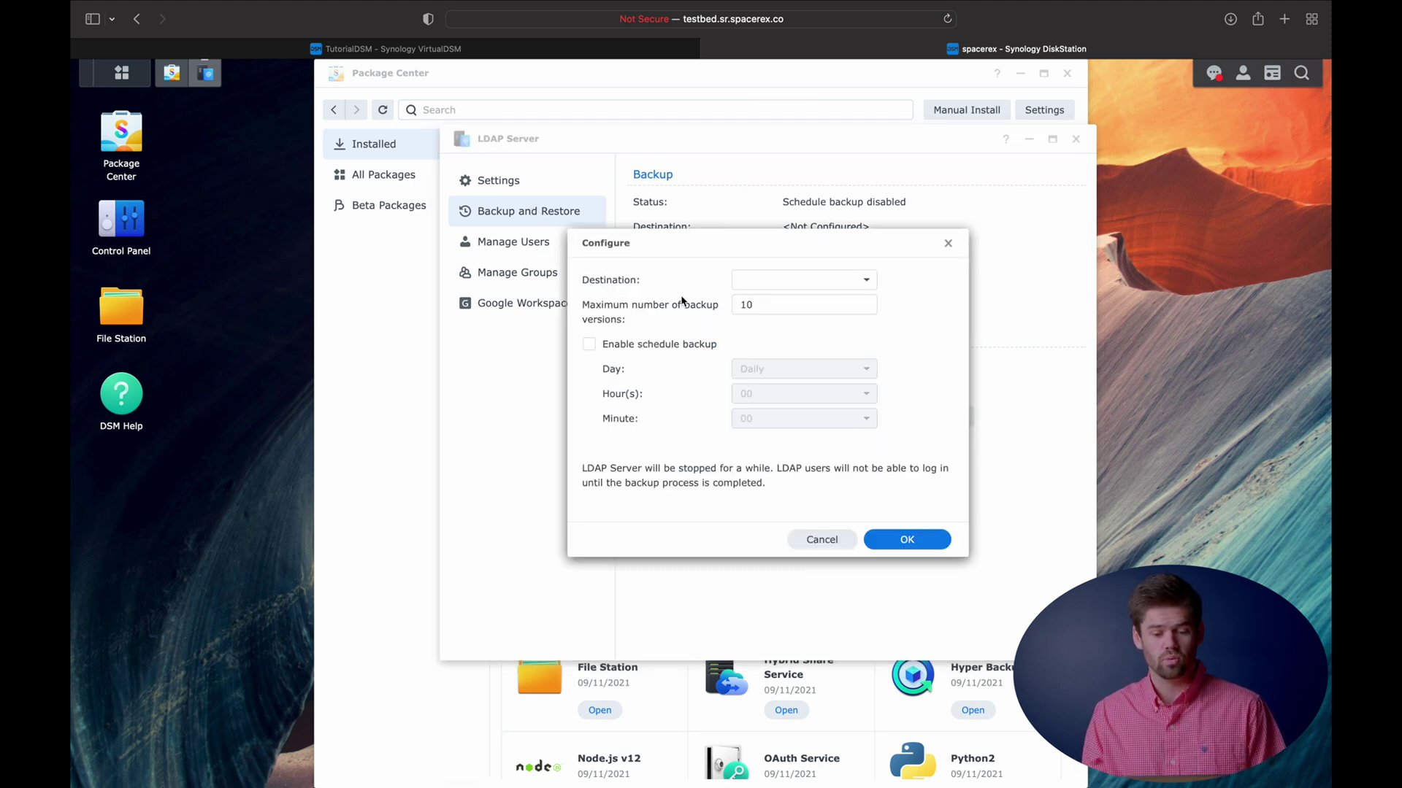
click(790, 288)
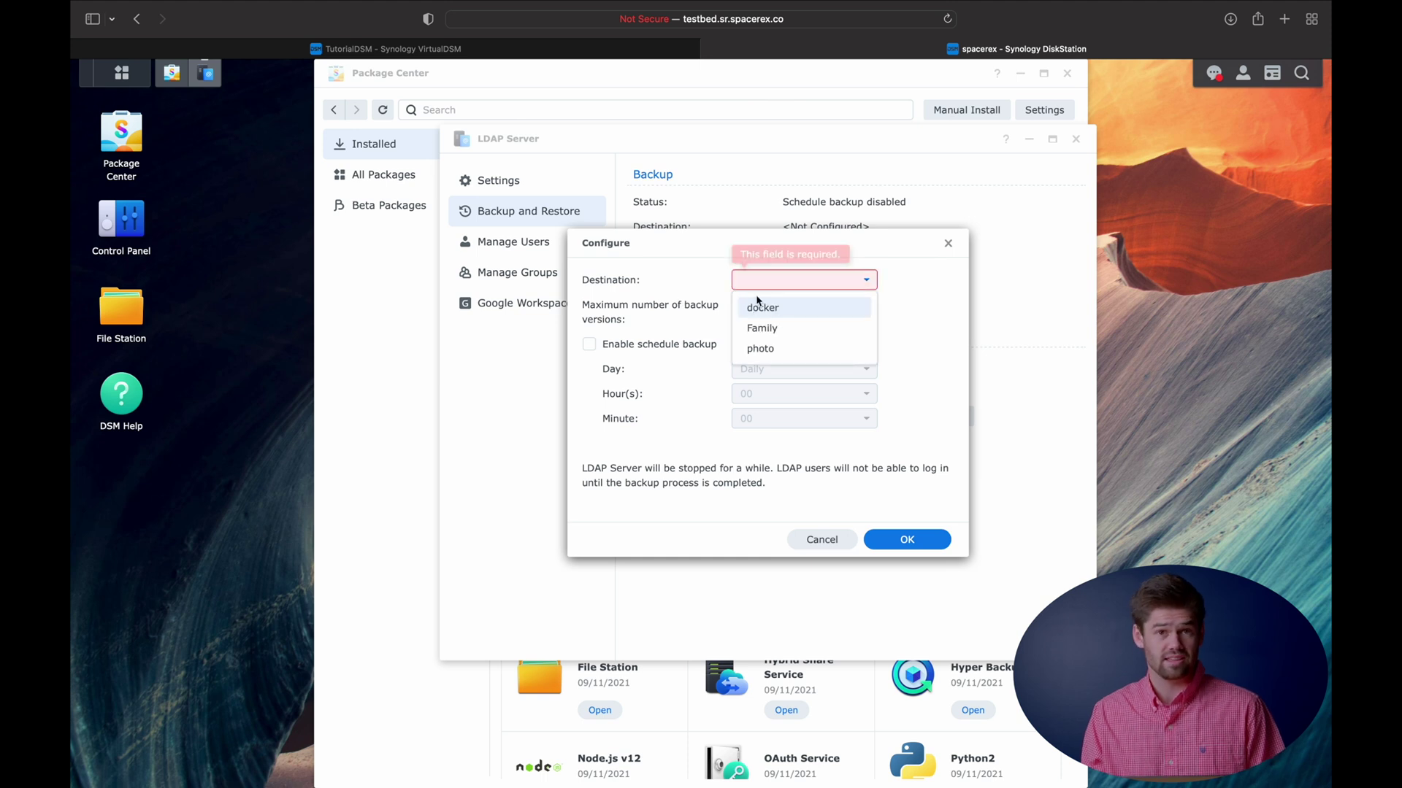
click(913, 349)
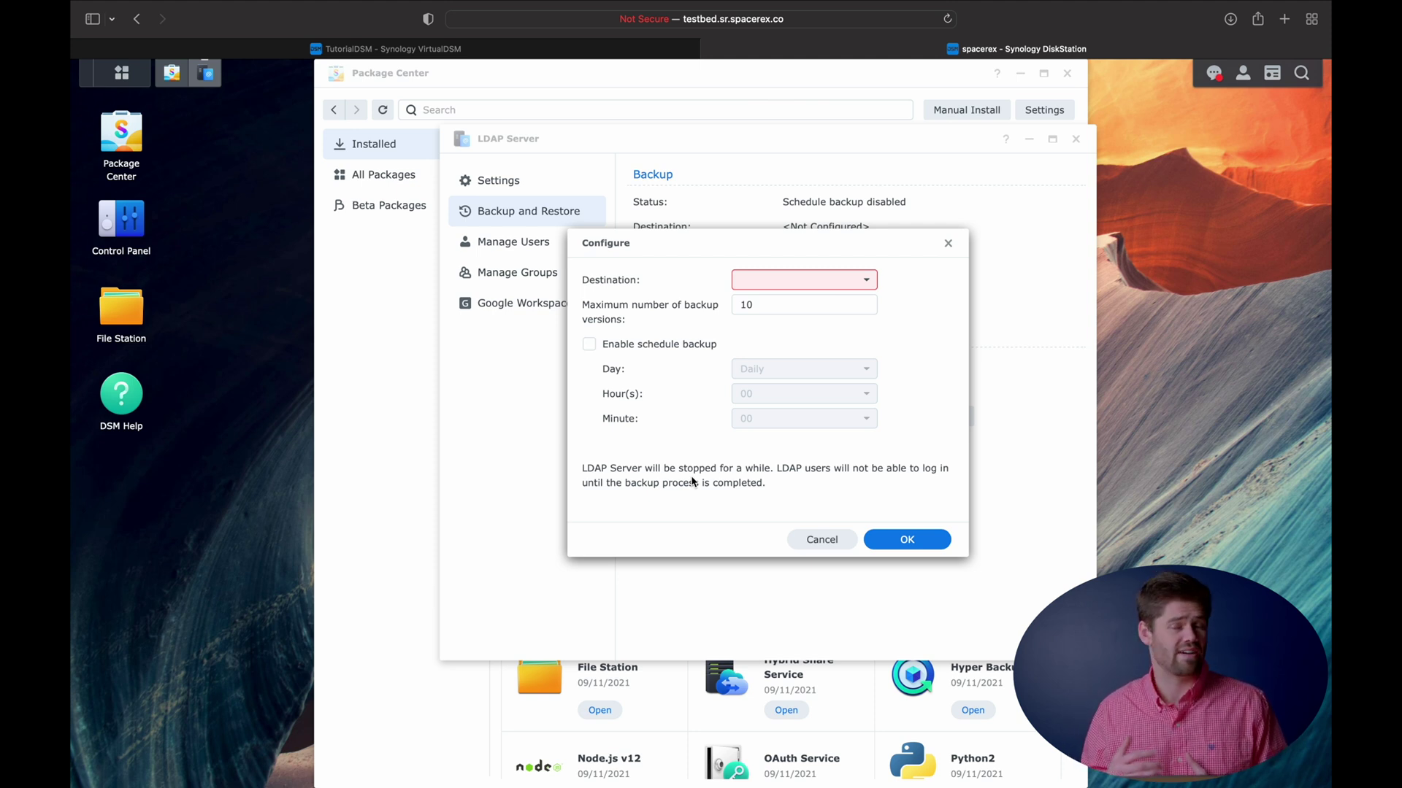
click(821, 539)
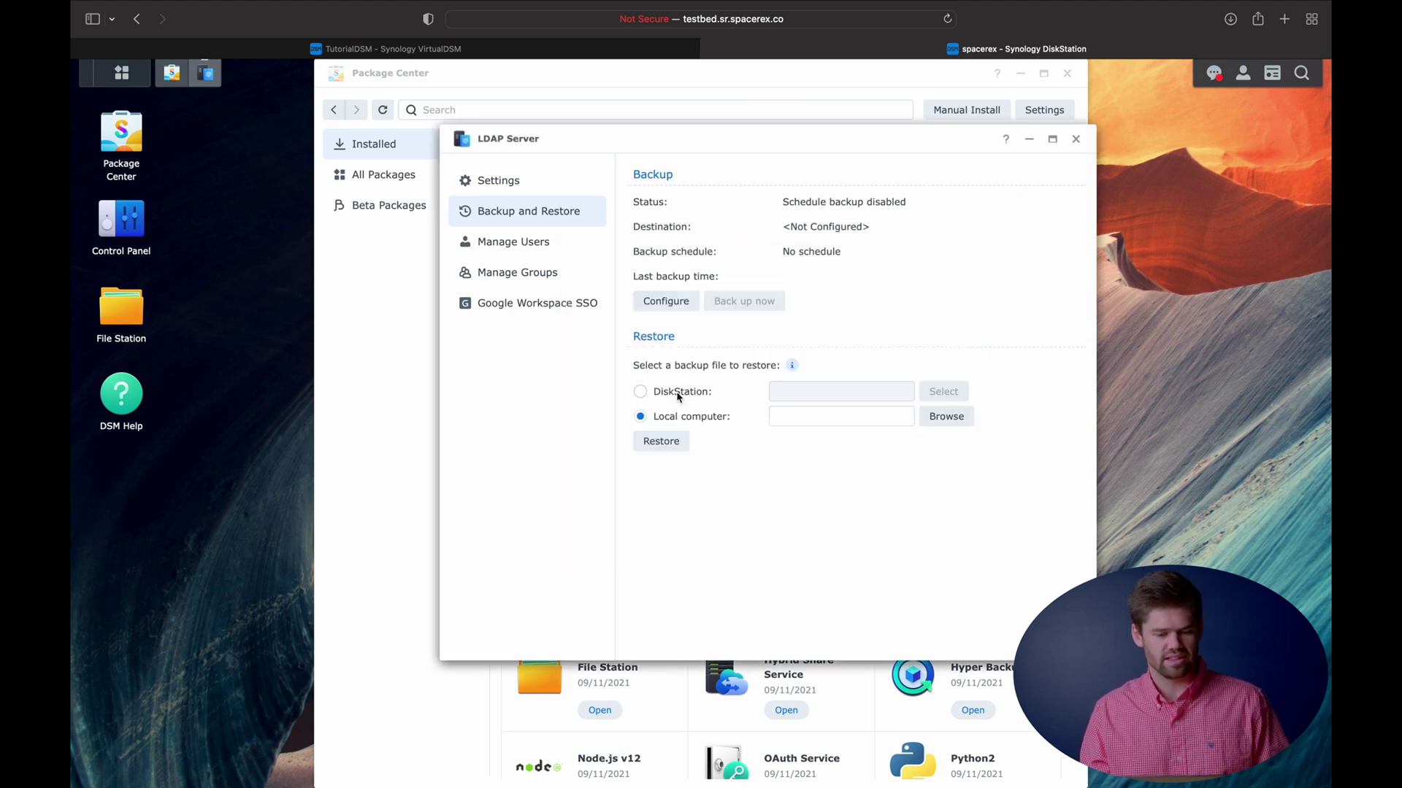
Start a new LDAP user named Will_y and enter its password twice
click(530, 250)
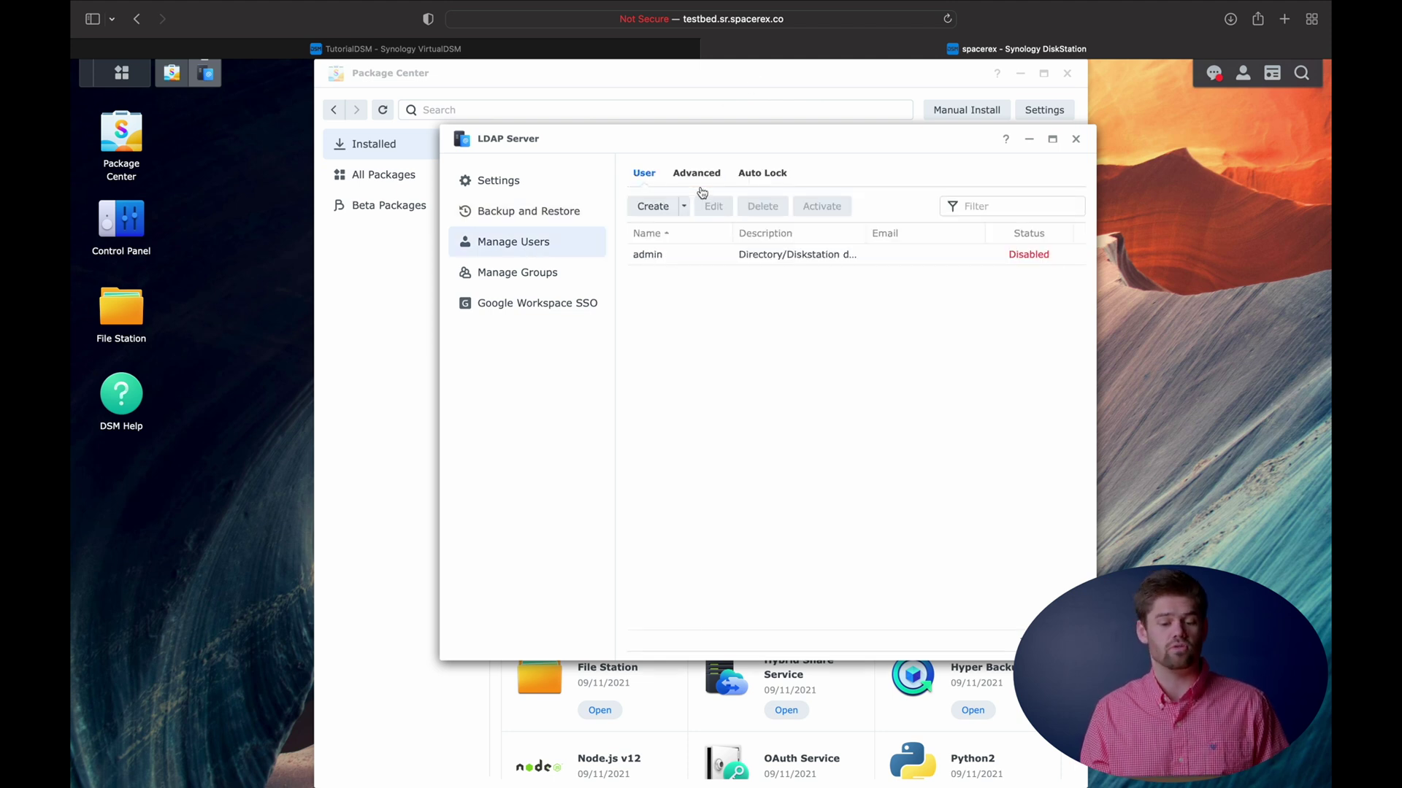
click(661, 213)
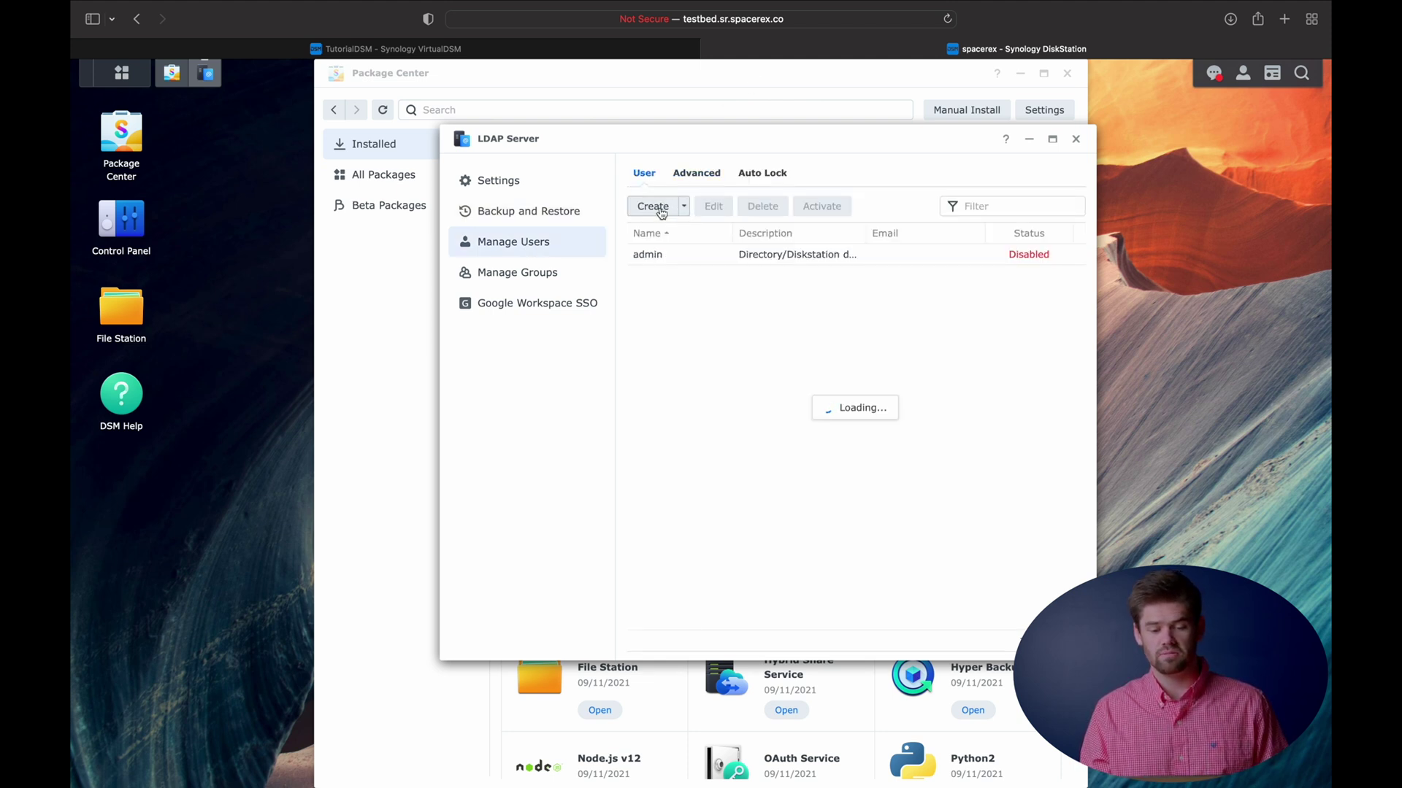
click(676, 277)
text(sraad)
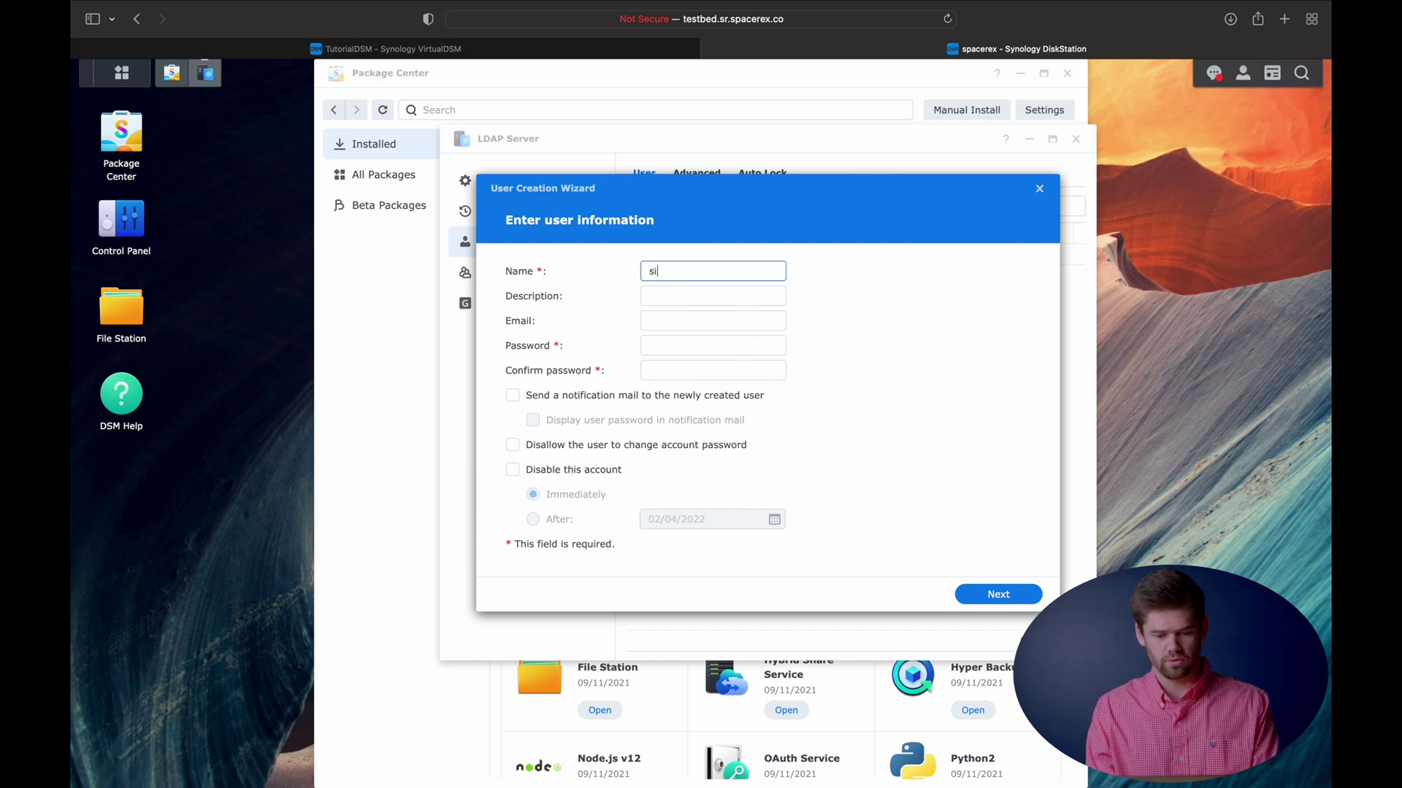
key(BackSpace)
key(BackSpace)
key(BackSpace)
key(BackSpace)
key(BackSpace)
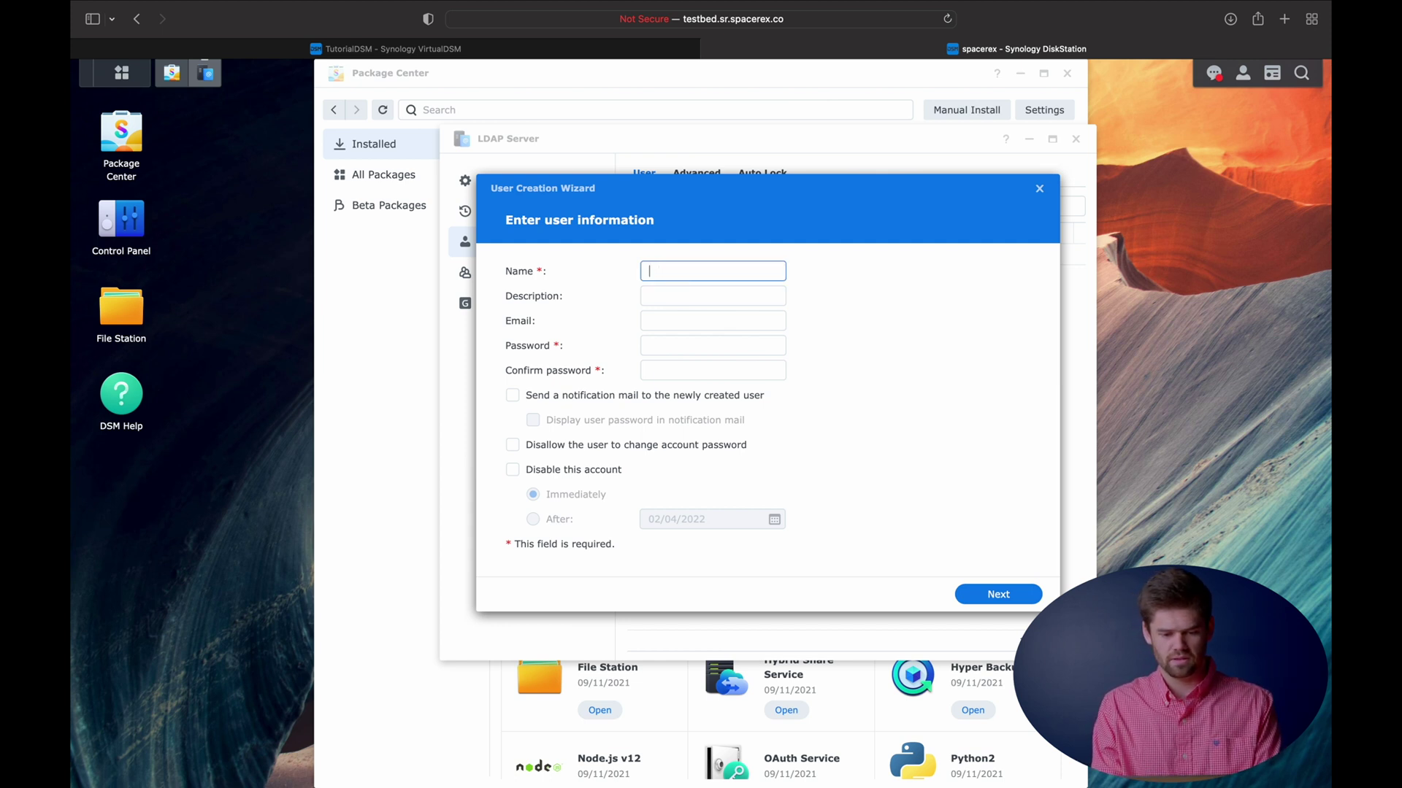
text(Willy)
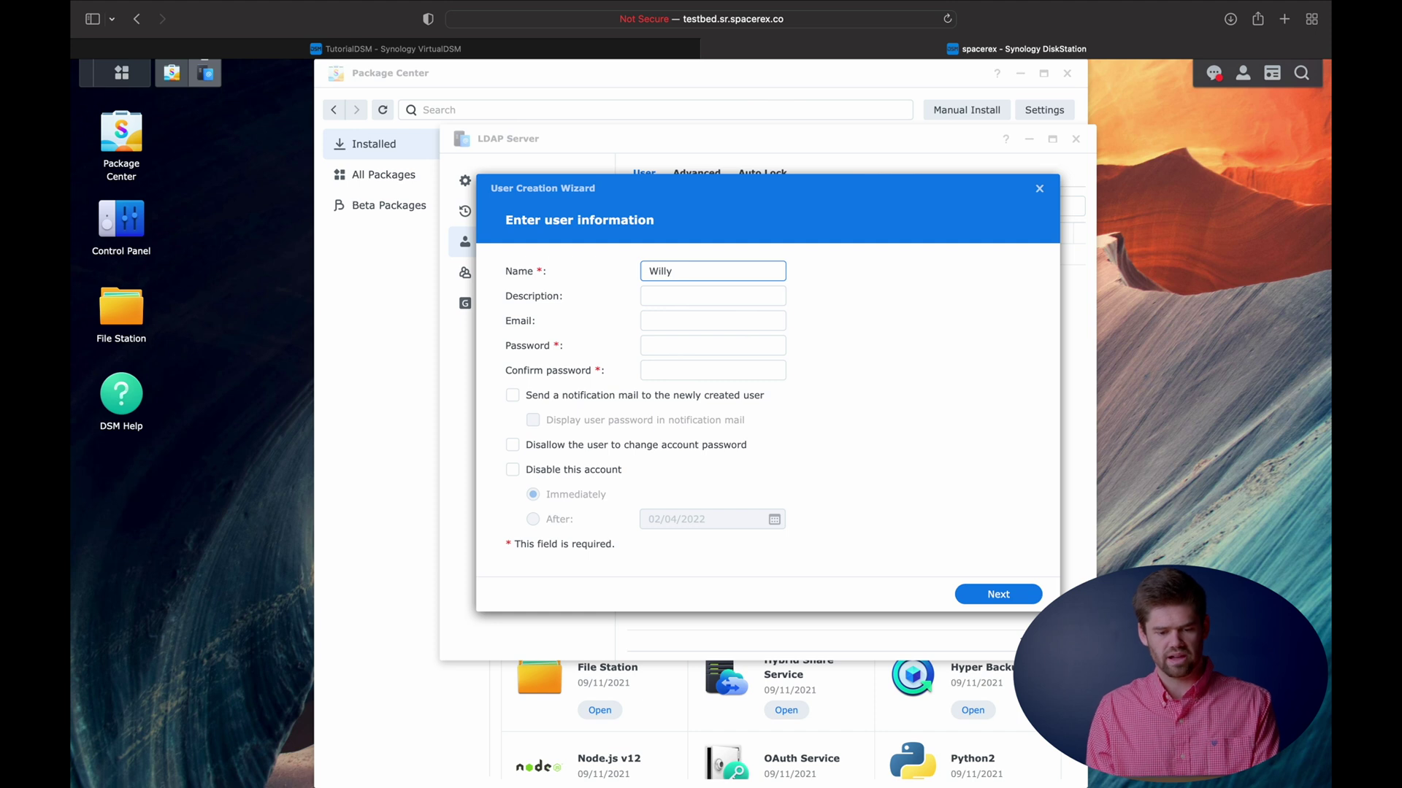
key(BackSpace)
text(_y)
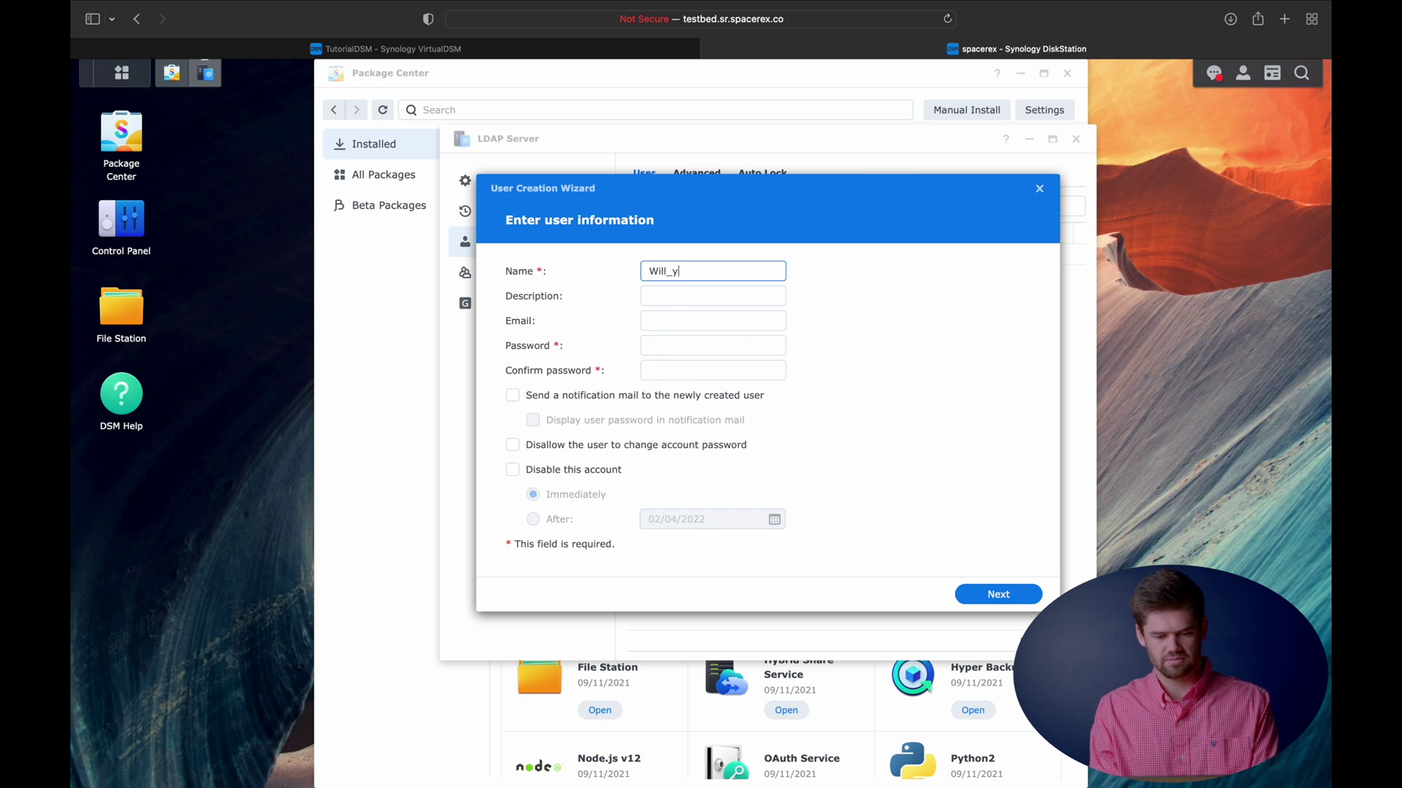
click(666, 326)
click(666, 350)
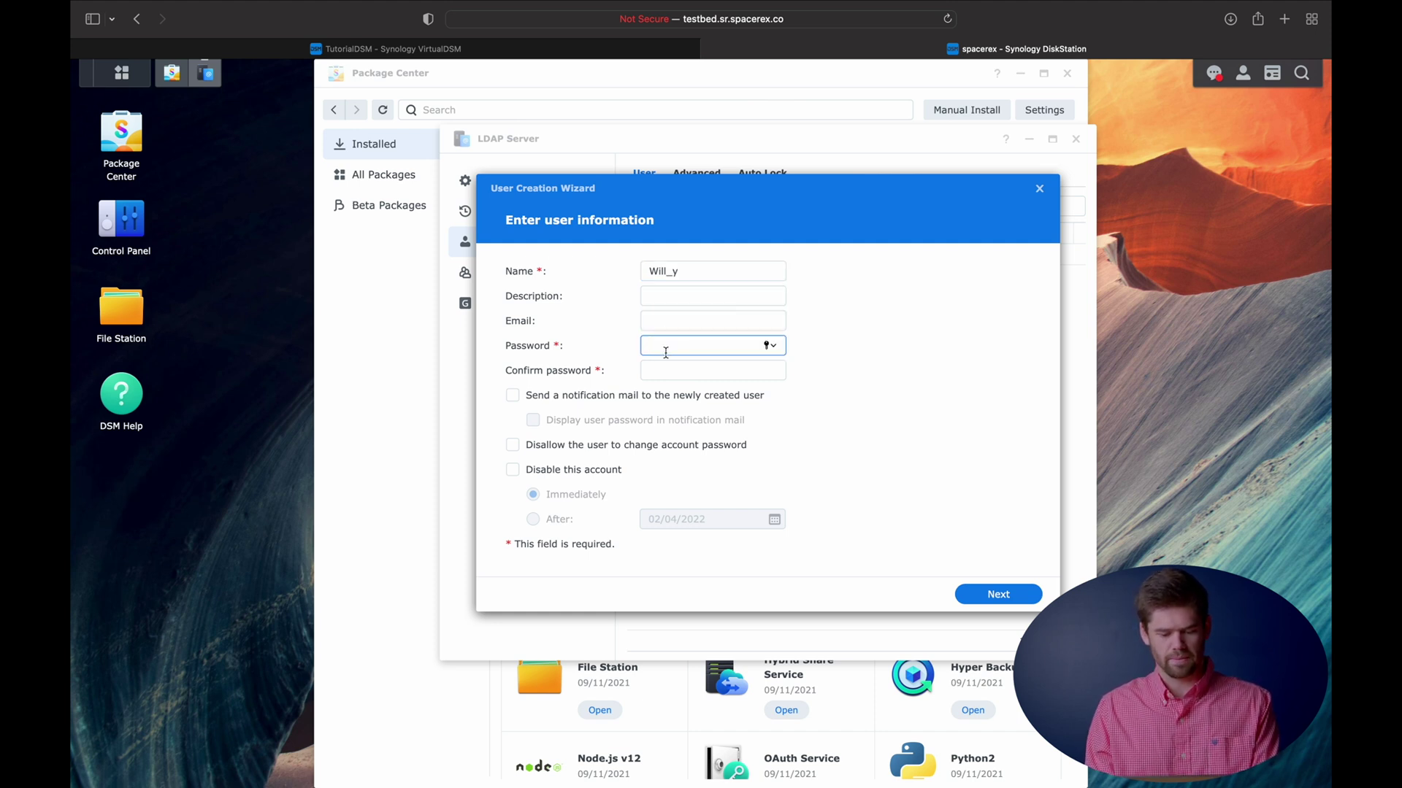
text(********)
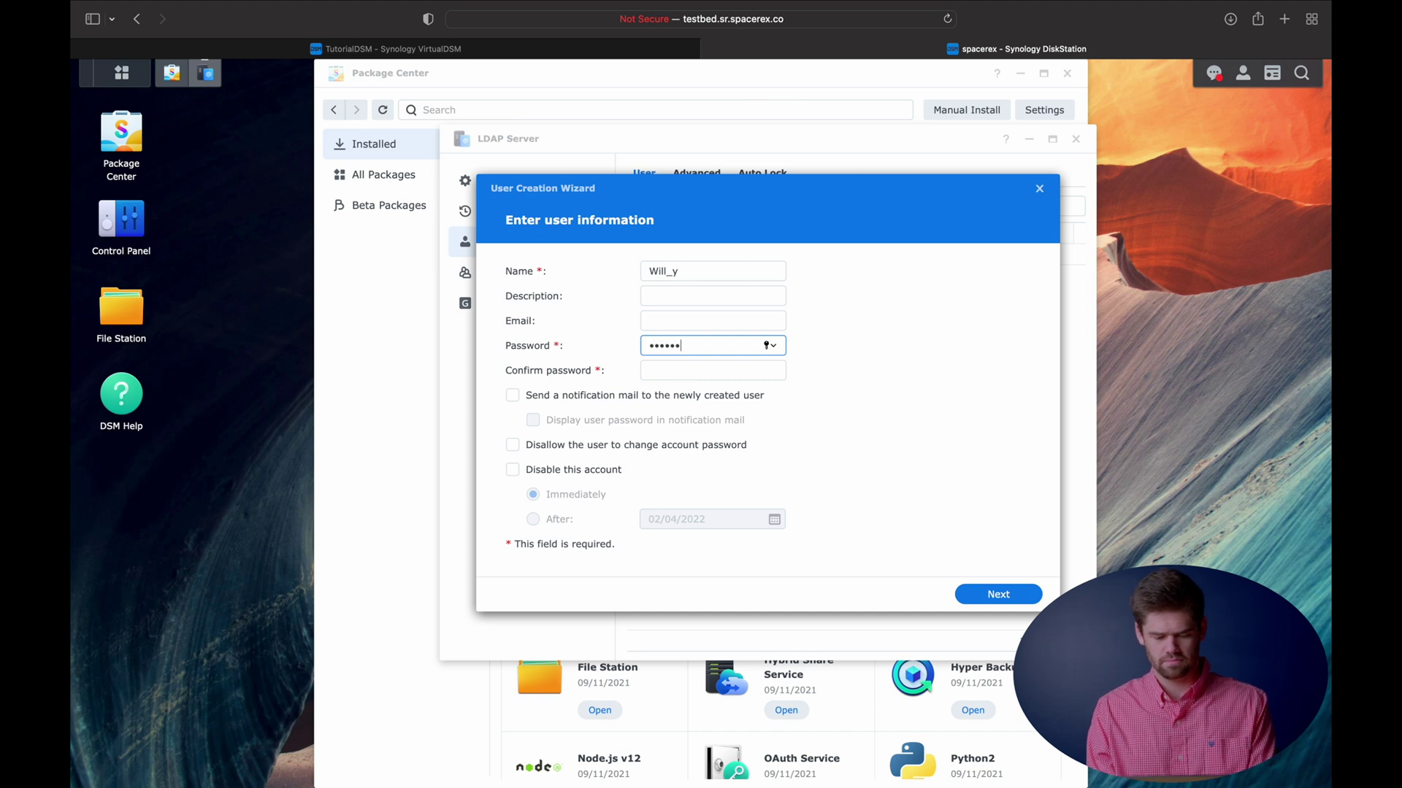
key(Tab)
text(********)
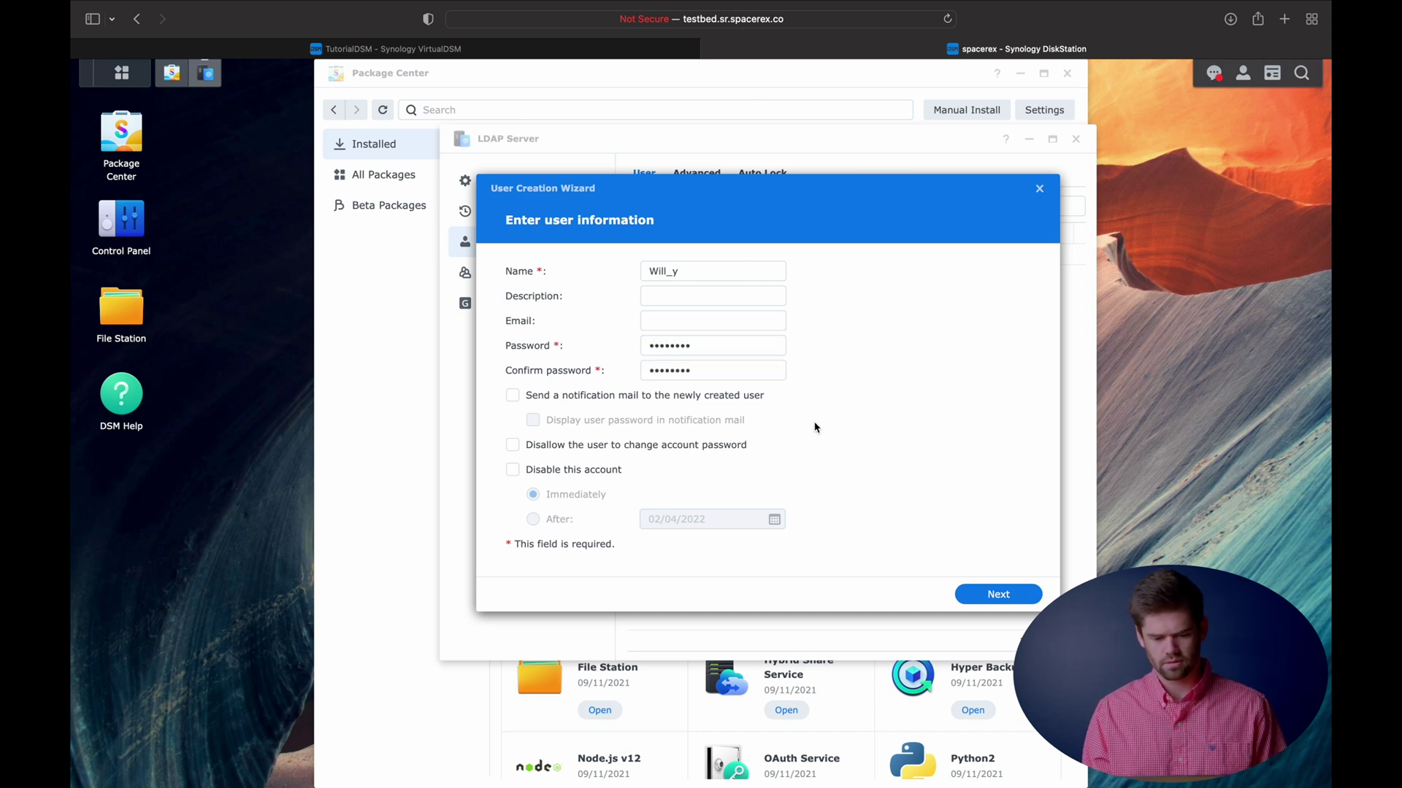
Step through Join groups and More attributes to finish creating Will_y in the users group
click(998, 595)
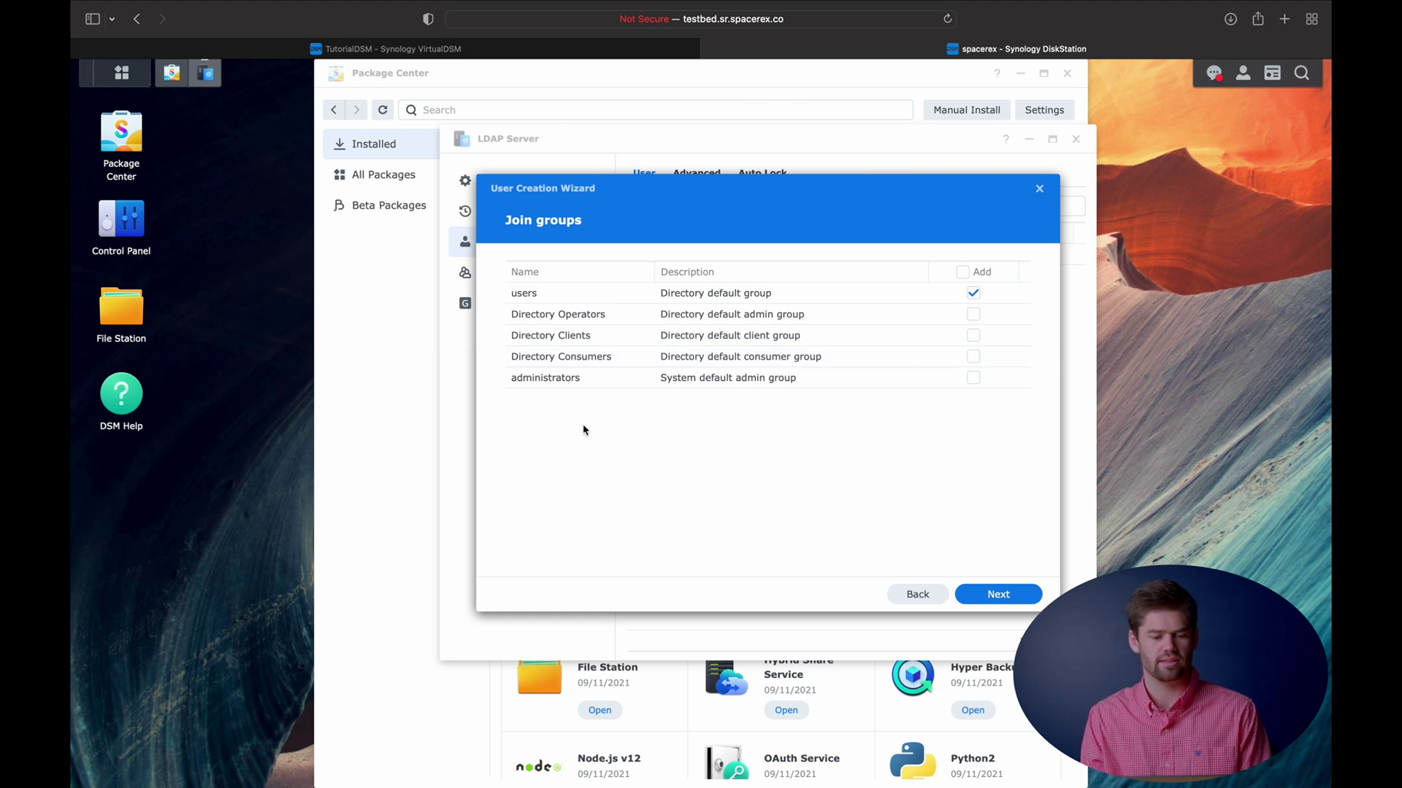
click(1008, 601)
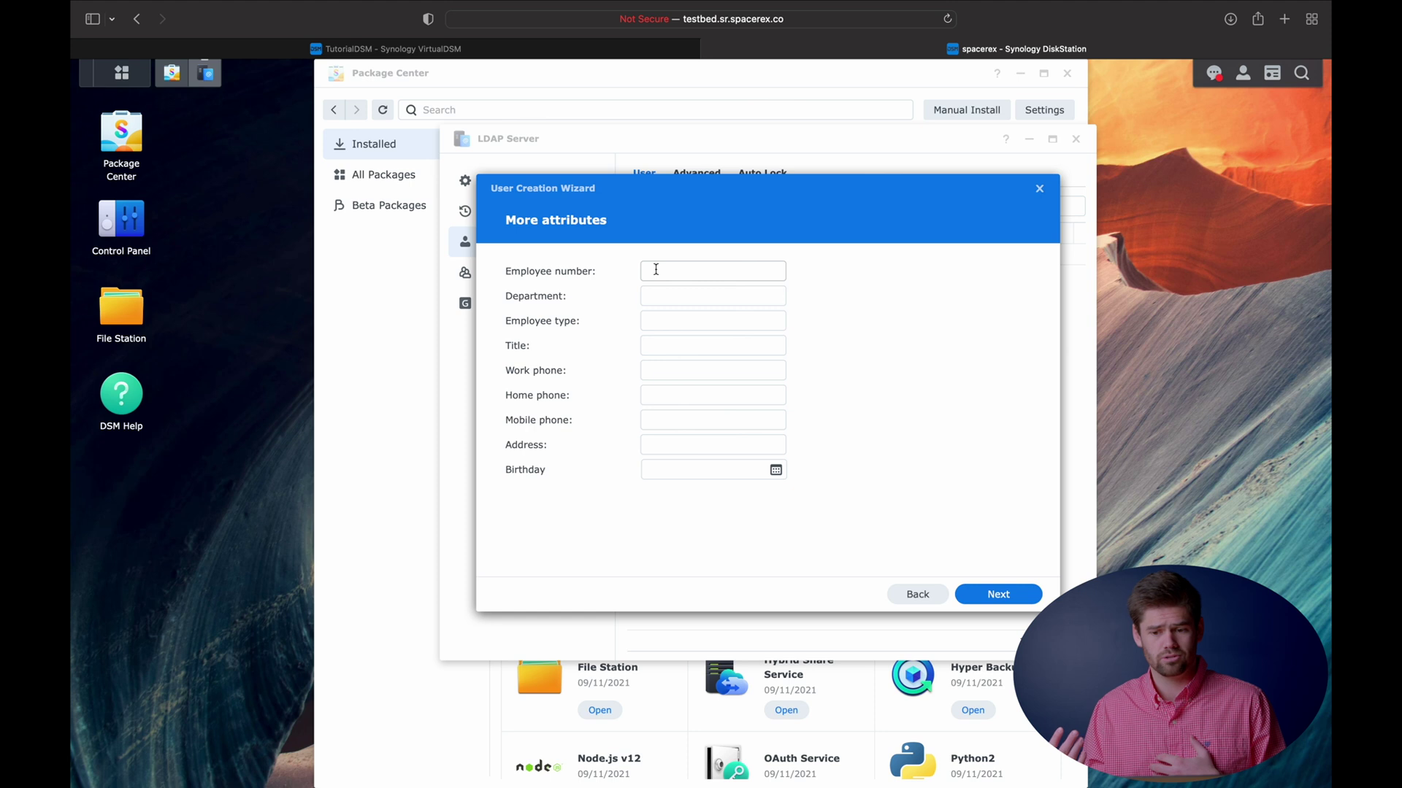
click(984, 592)
click(995, 594)
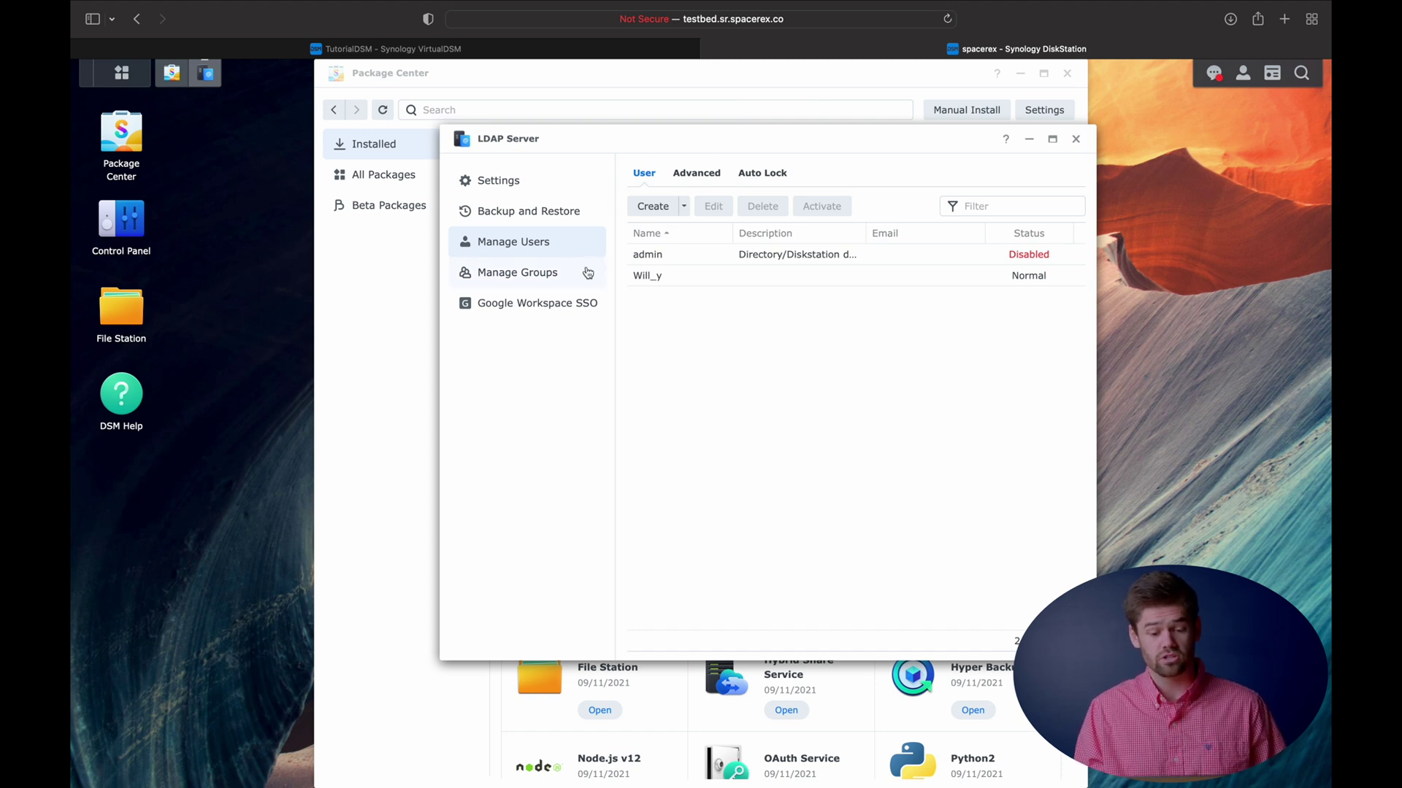
click(555, 271)
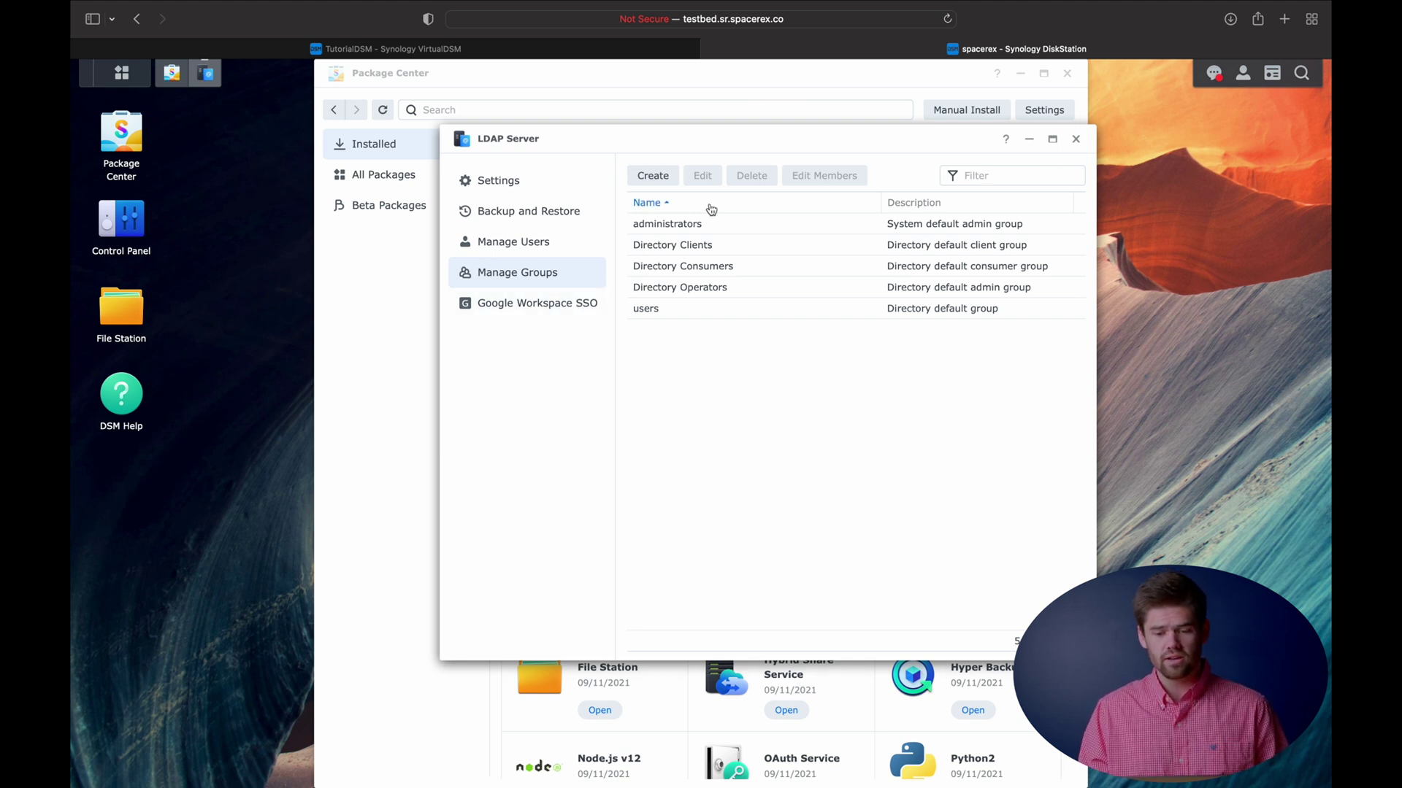
click(524, 180)
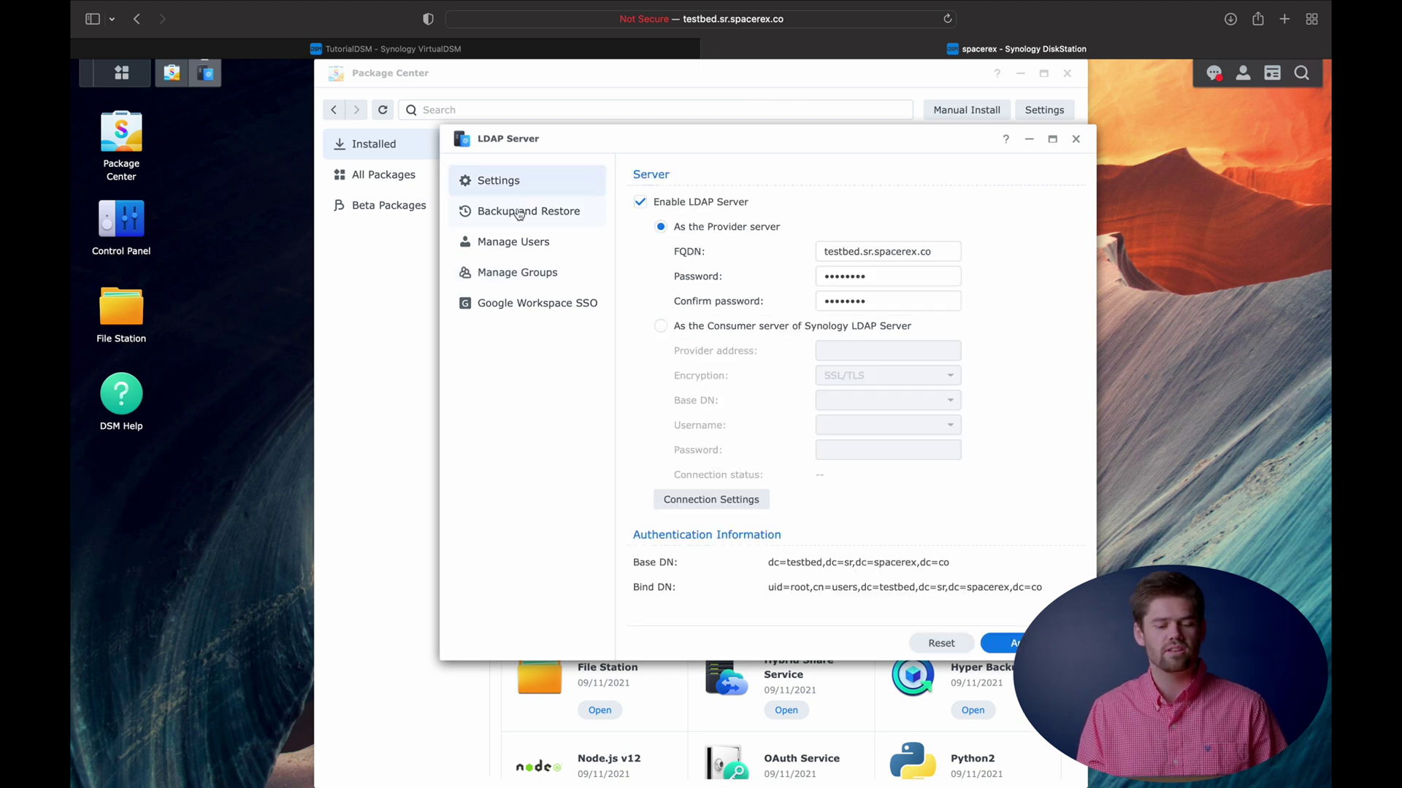
Start a new LDAP user named consumer01 and enter its password twice
click(506, 242)
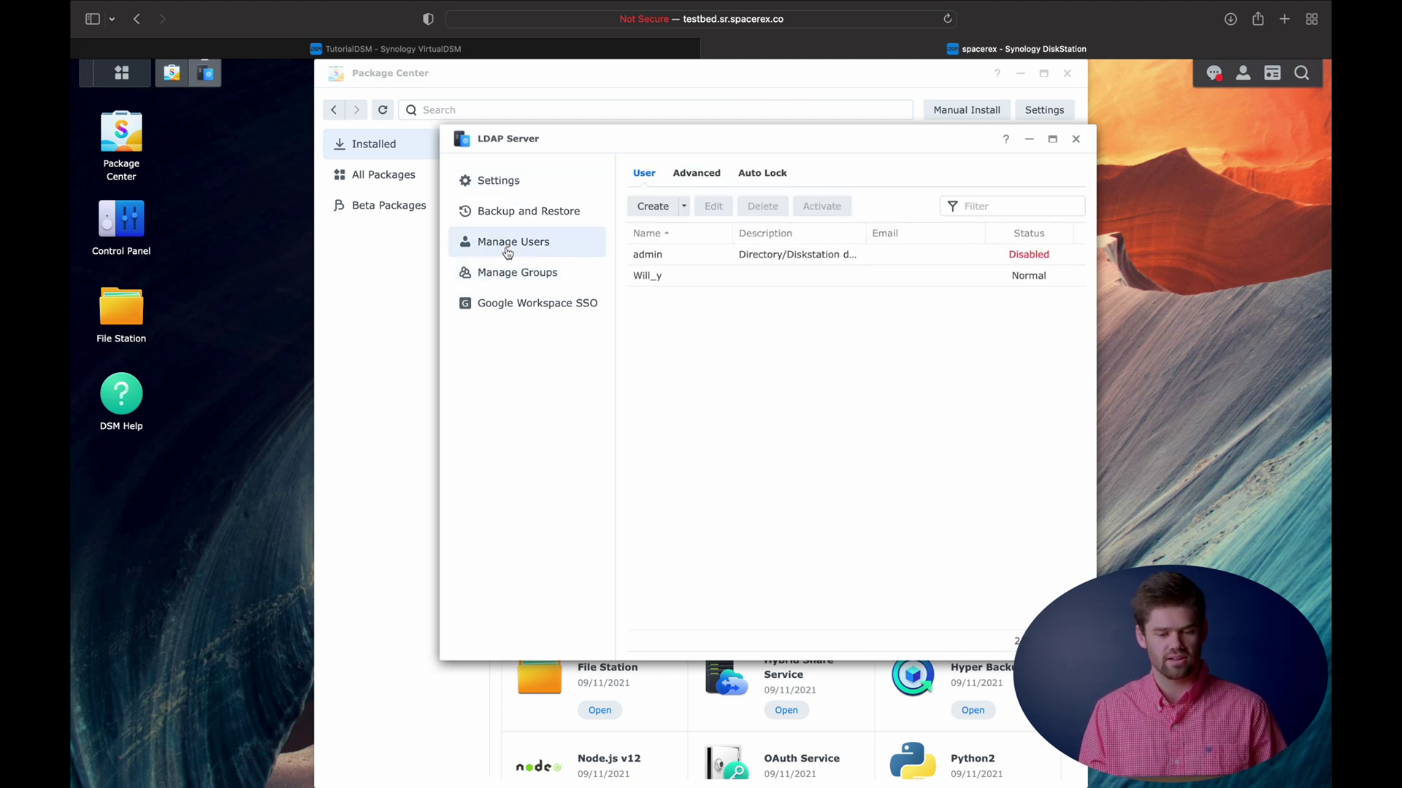
click(661, 203)
click(676, 269)
text(consumer)
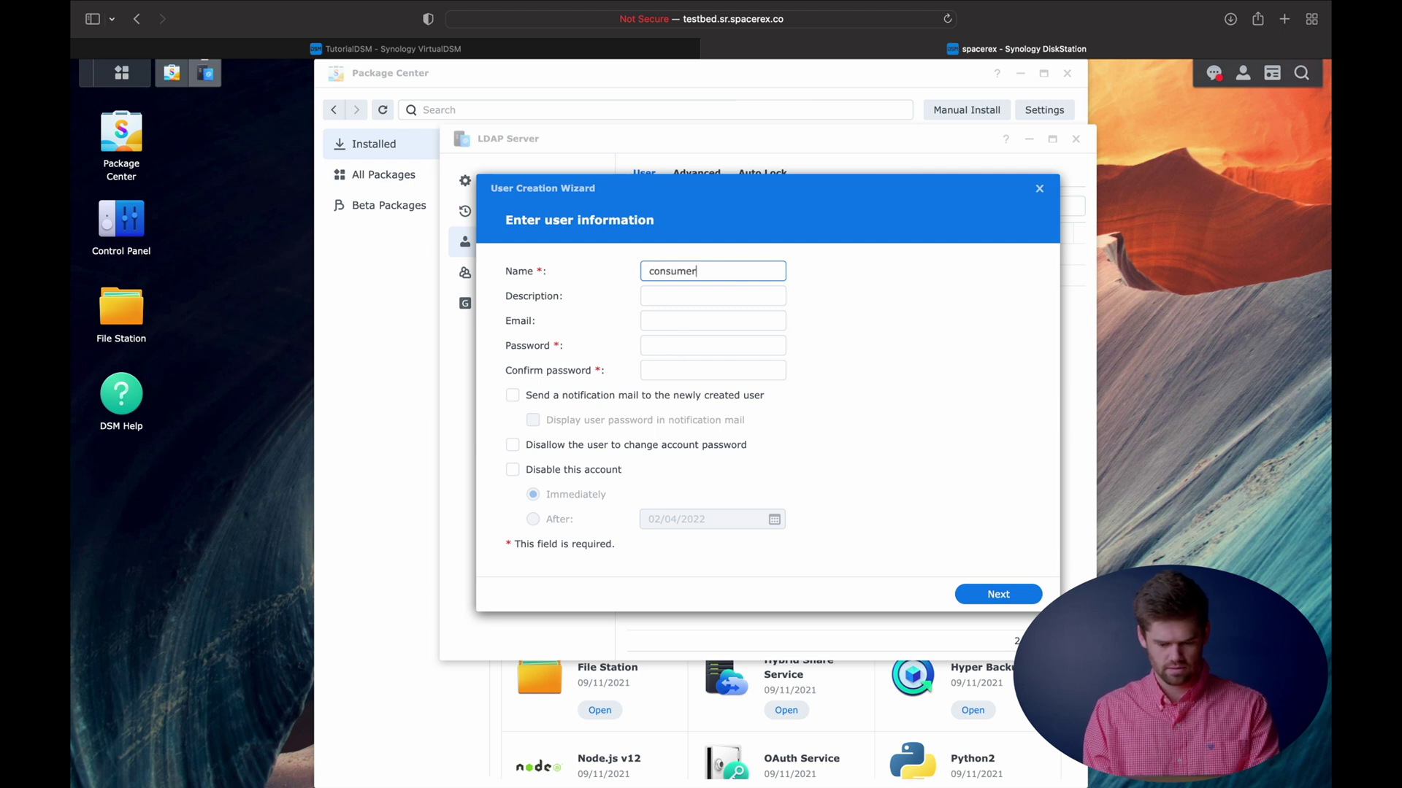
text(01)
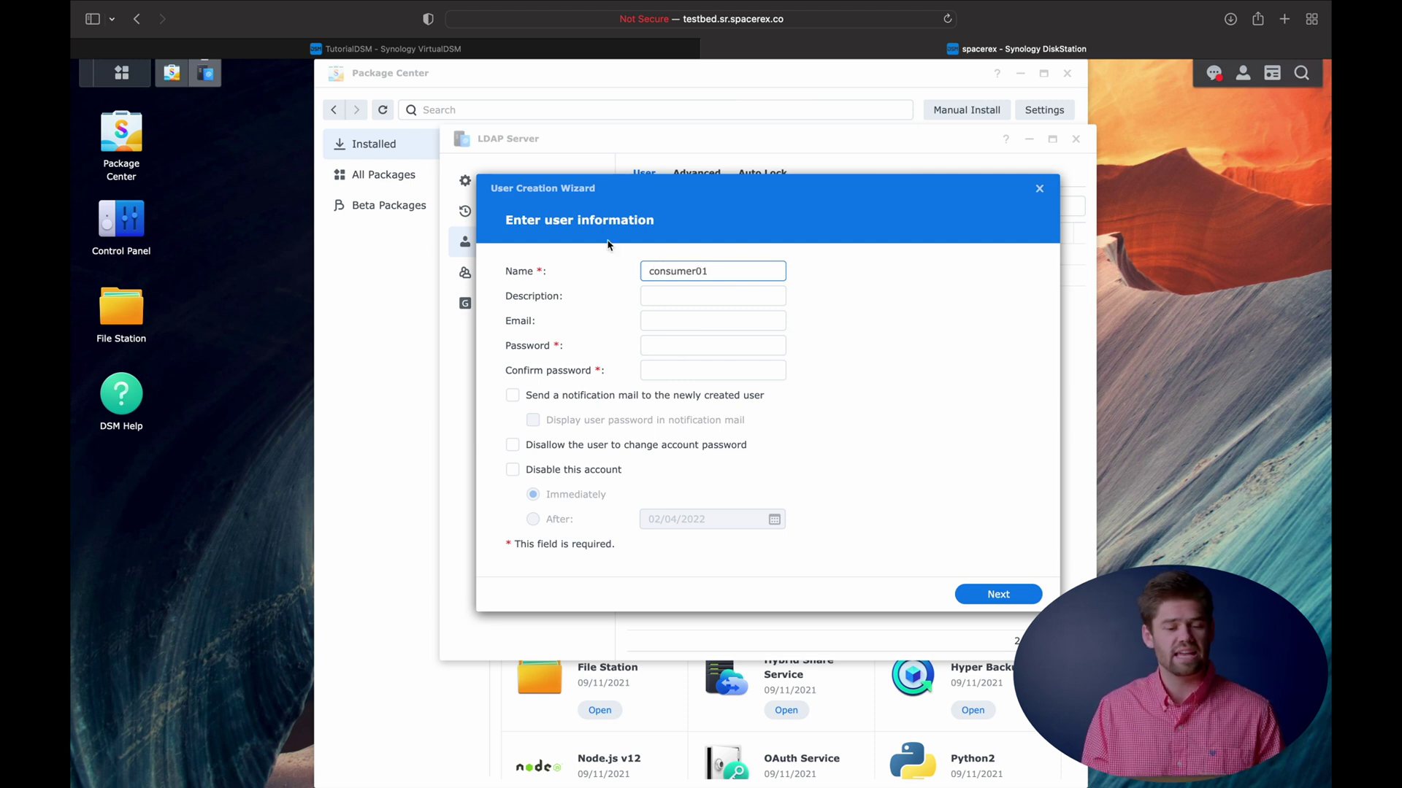
mouse_move(407, 61)
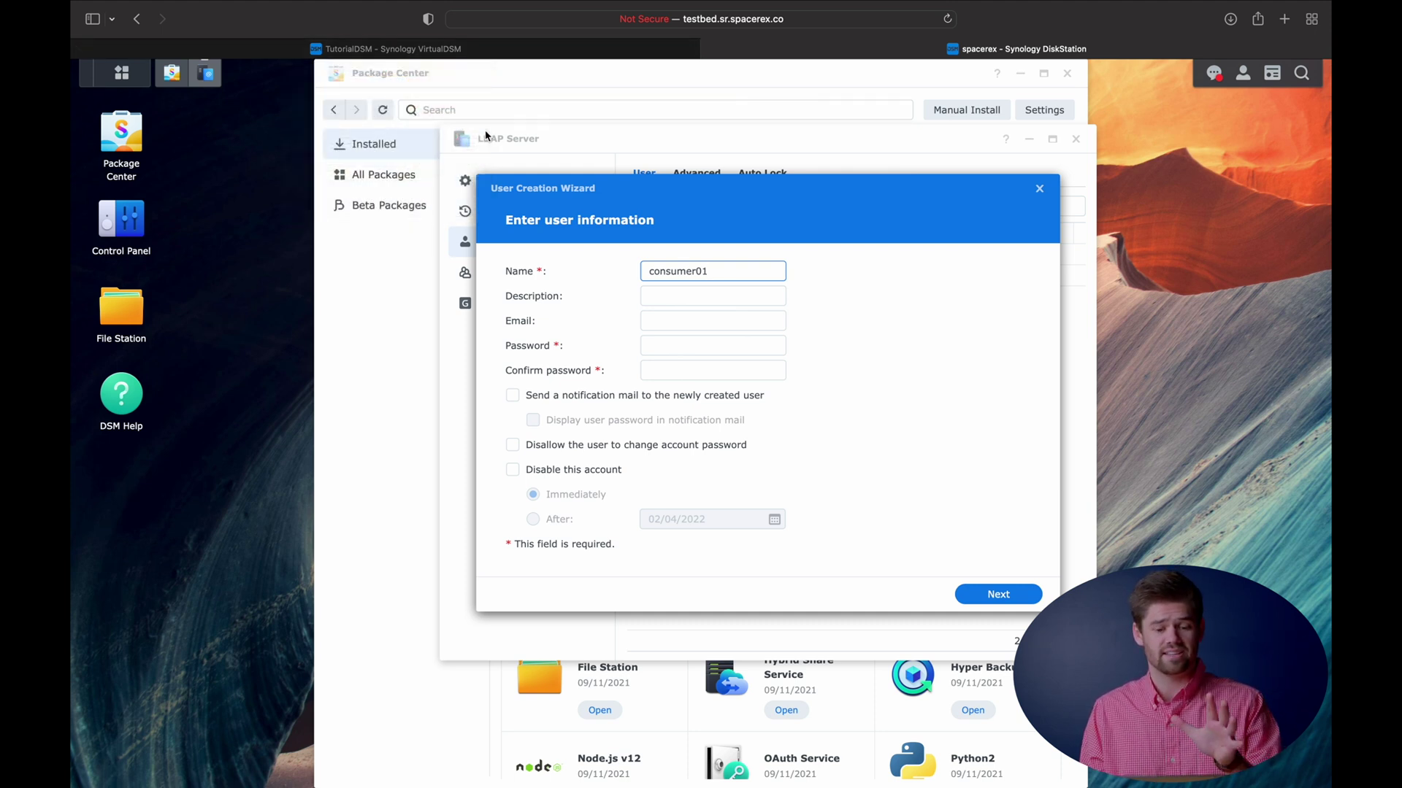
click(678, 347)
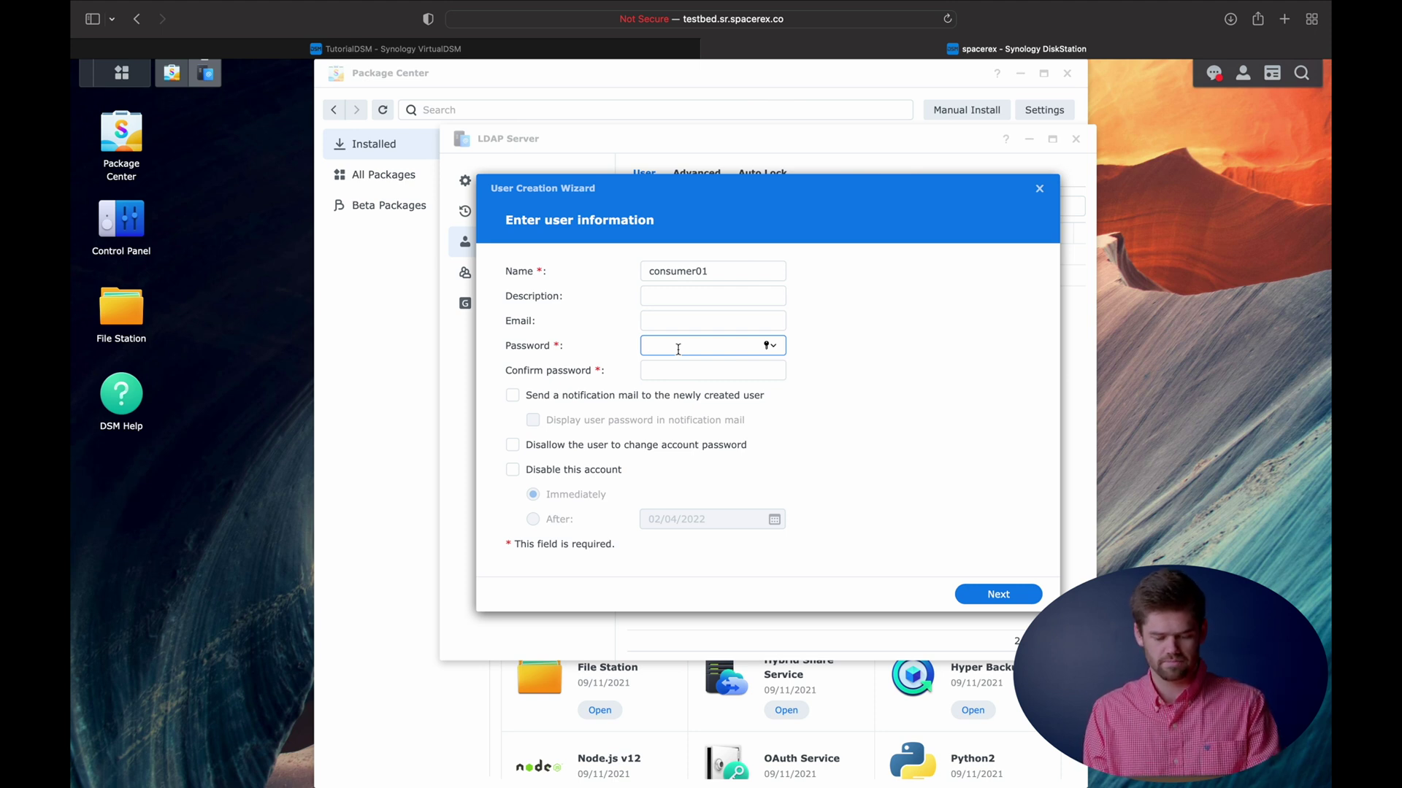
text(********)
key(Tab)
text(********)
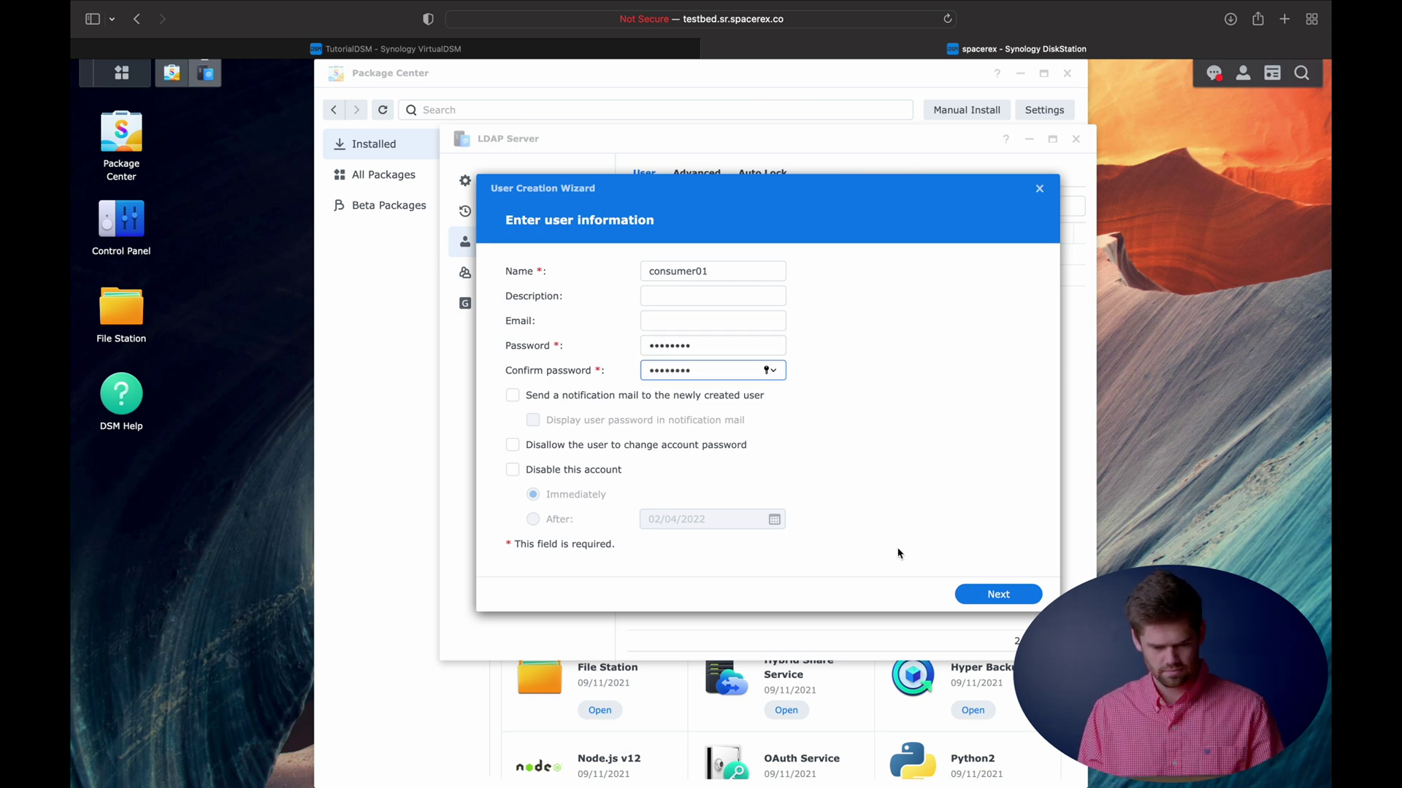
Add consumer01 to the Directory Consumers group and finish creating the user
key(Return)
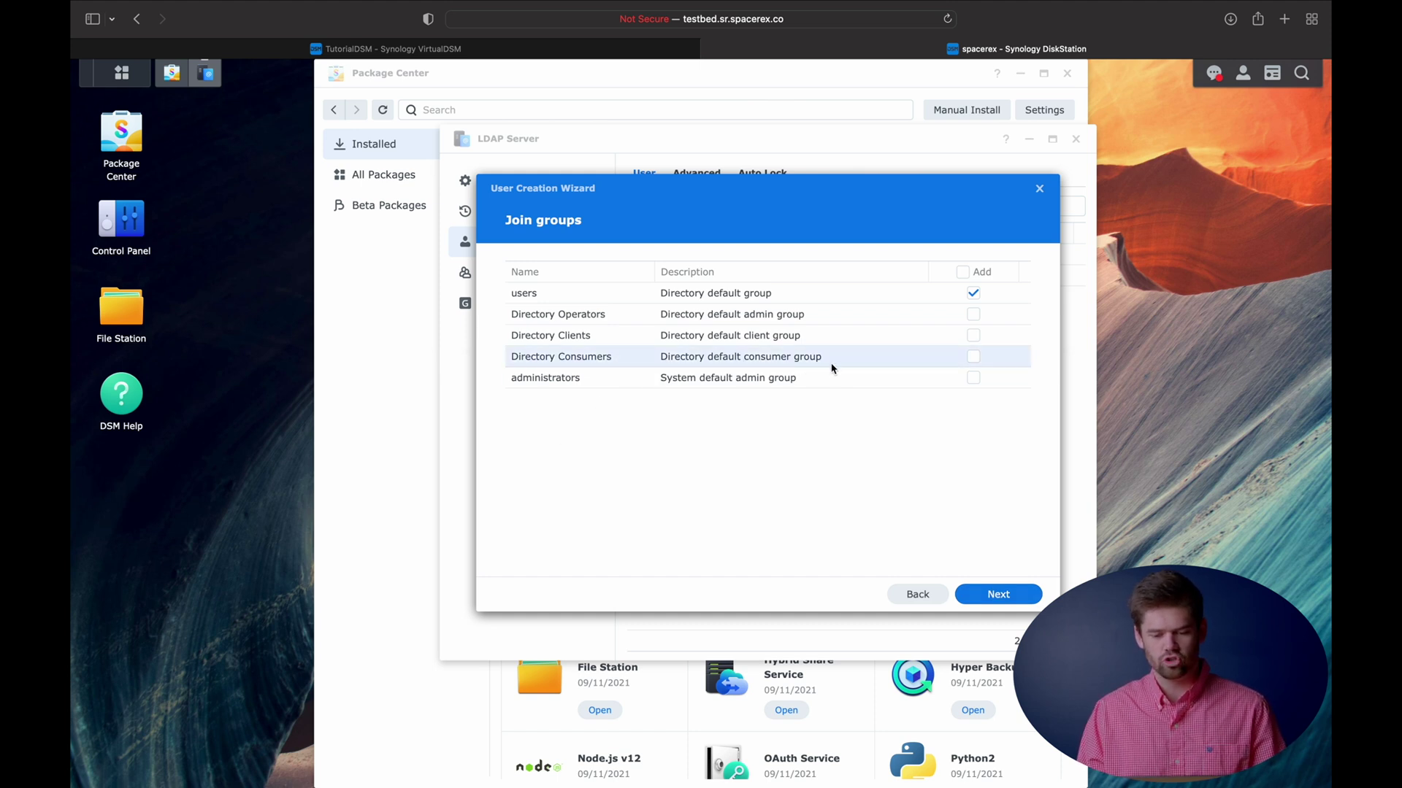
click(974, 358)
click(1019, 600)
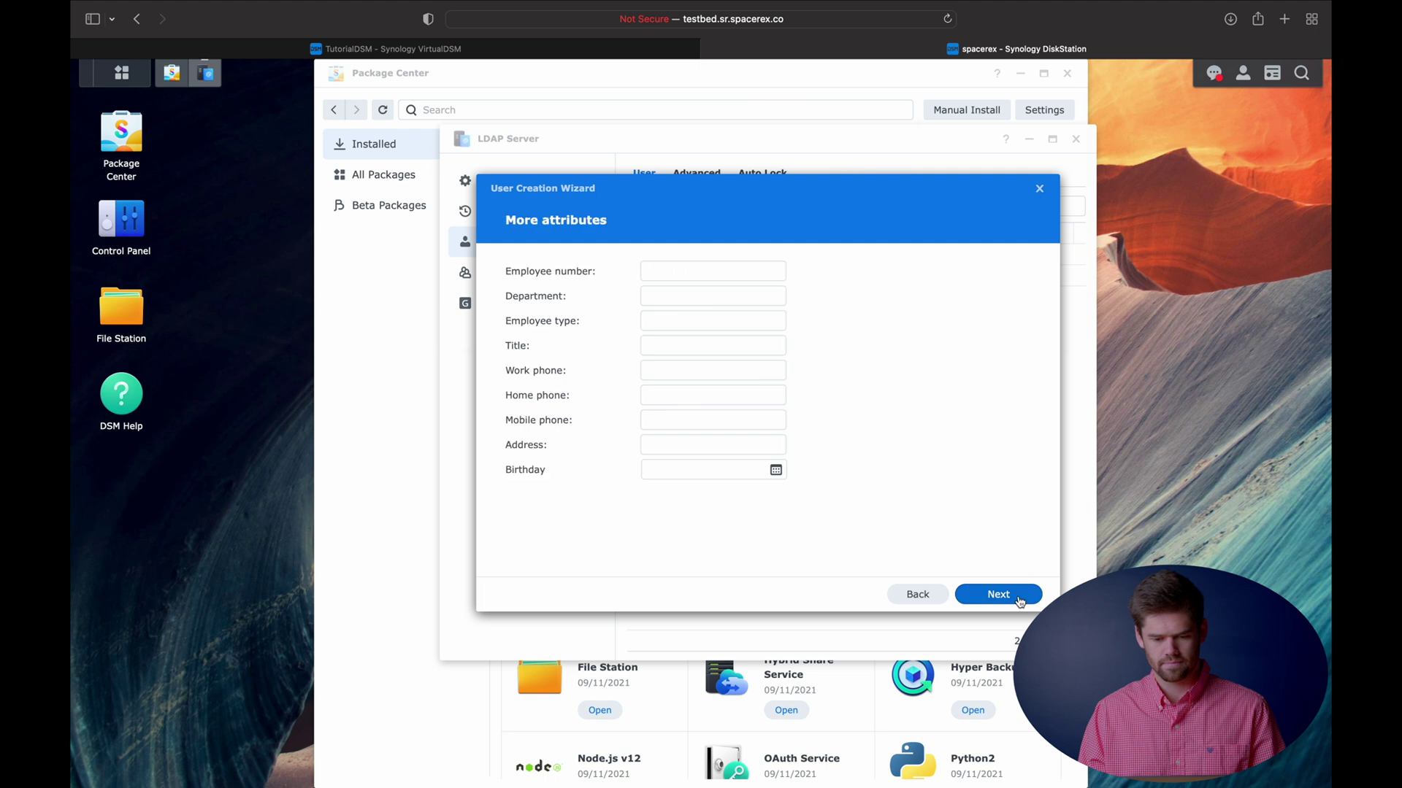
click(1019, 601)
click(1020, 595)
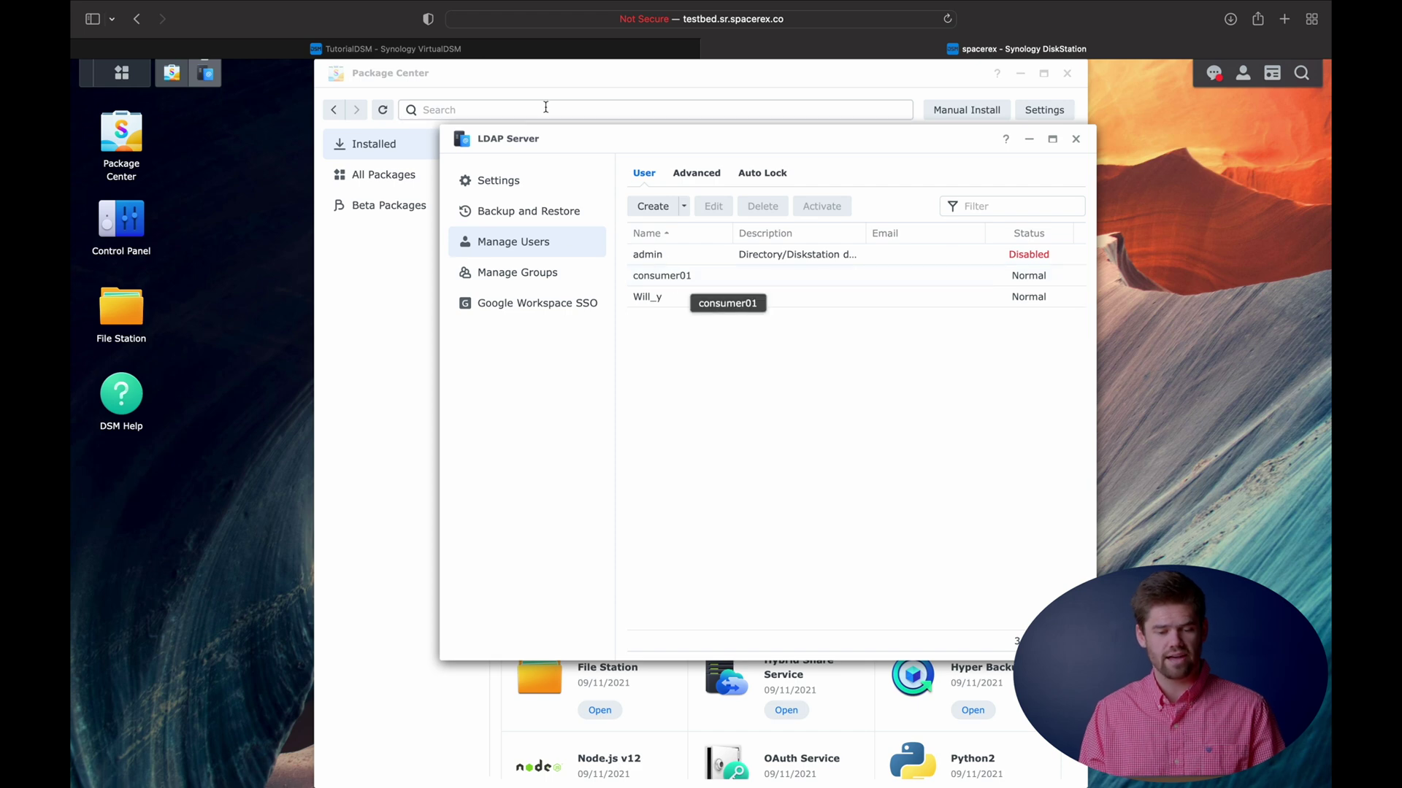
Switch to the TutorialDSM NAS's browser tab
click(532, 51)
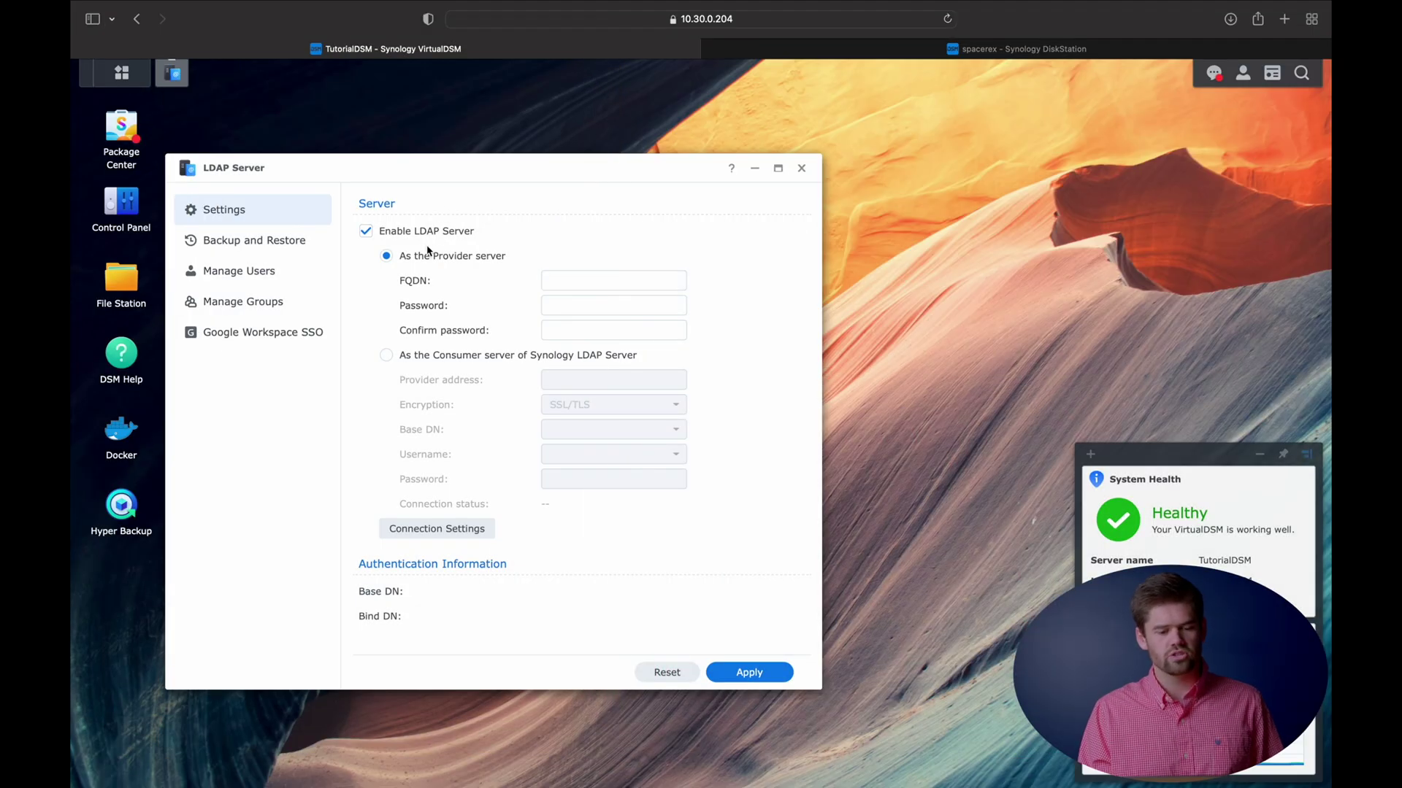
Make this NAS a consumer of provider testbed.sr.spacerex.co, pasting the provider's Base DN
click(440, 354)
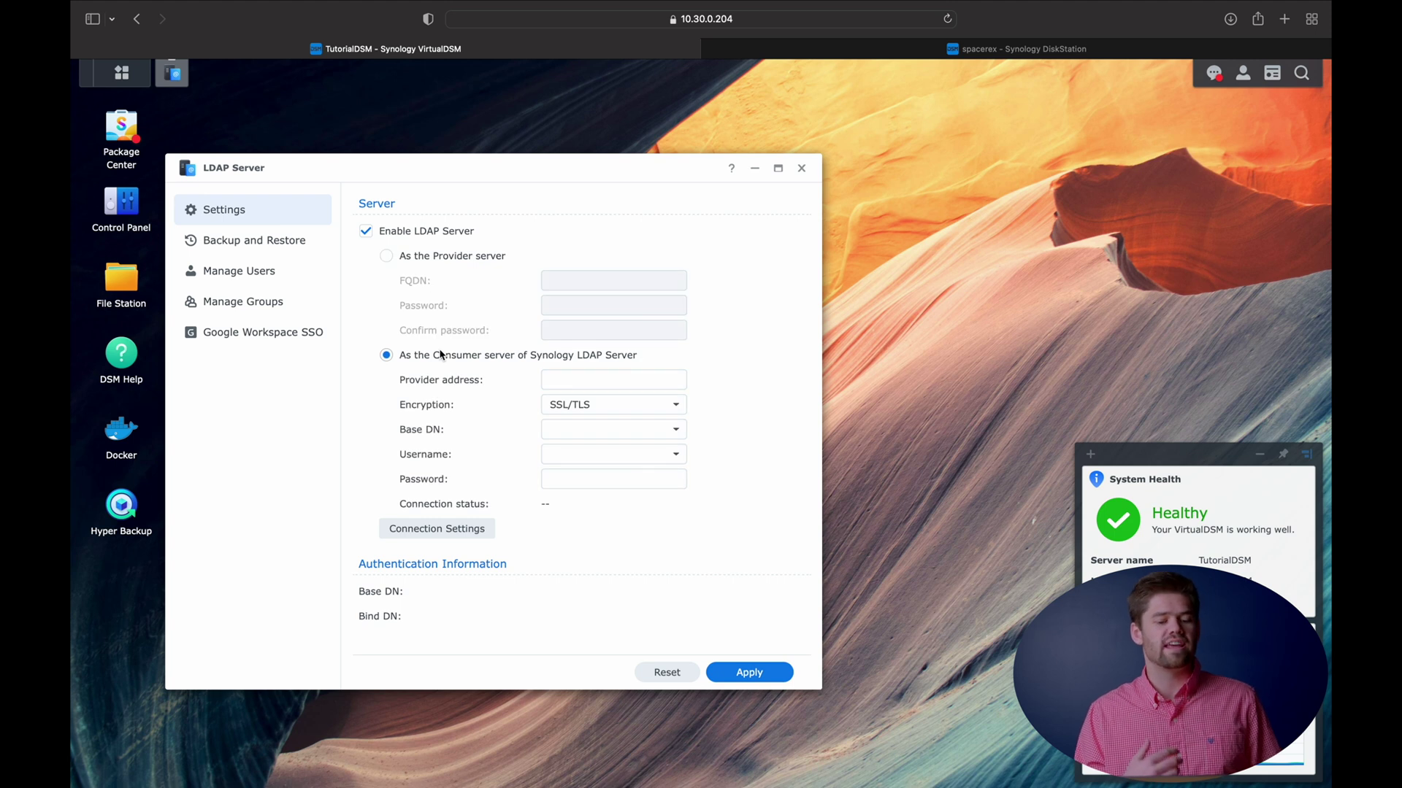
click(595, 381)
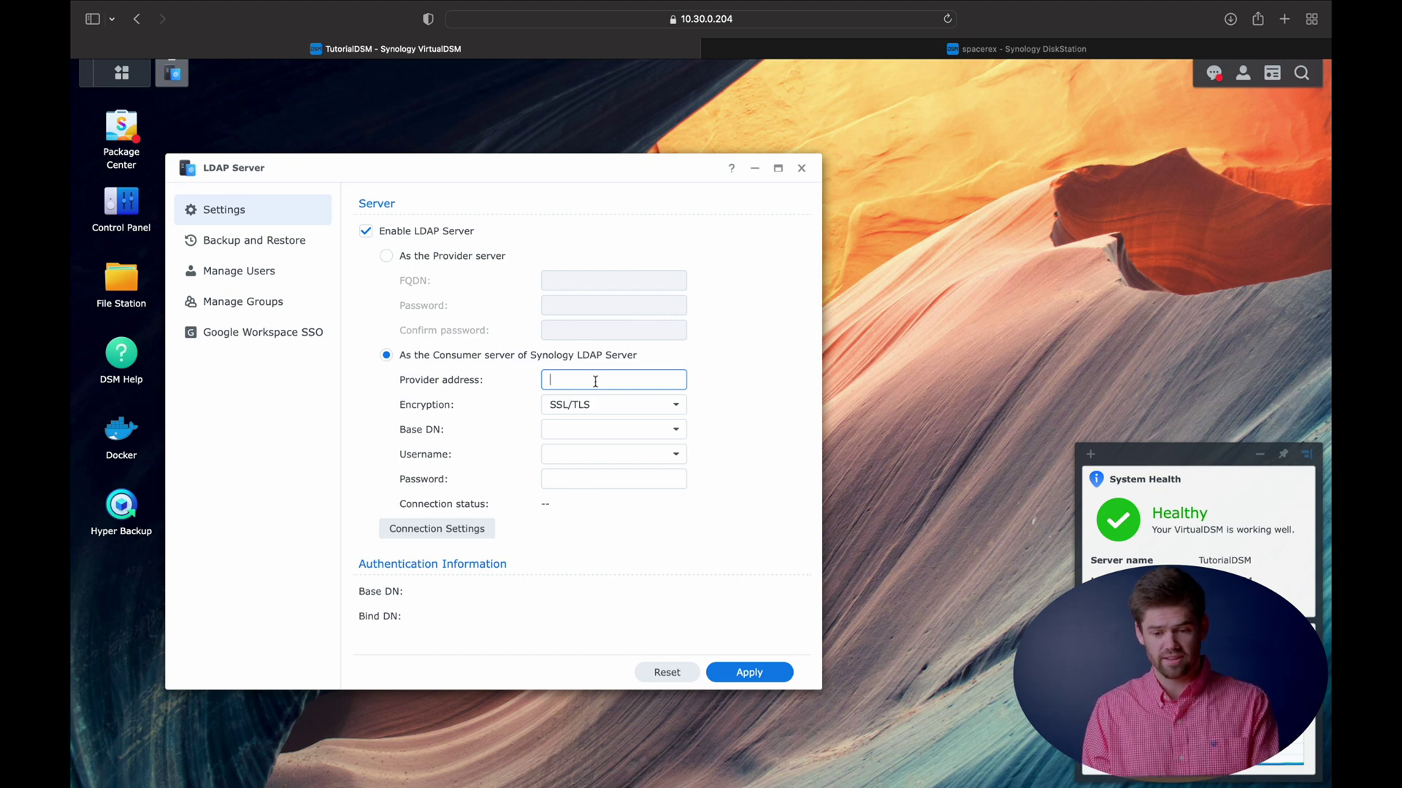
text(testb)
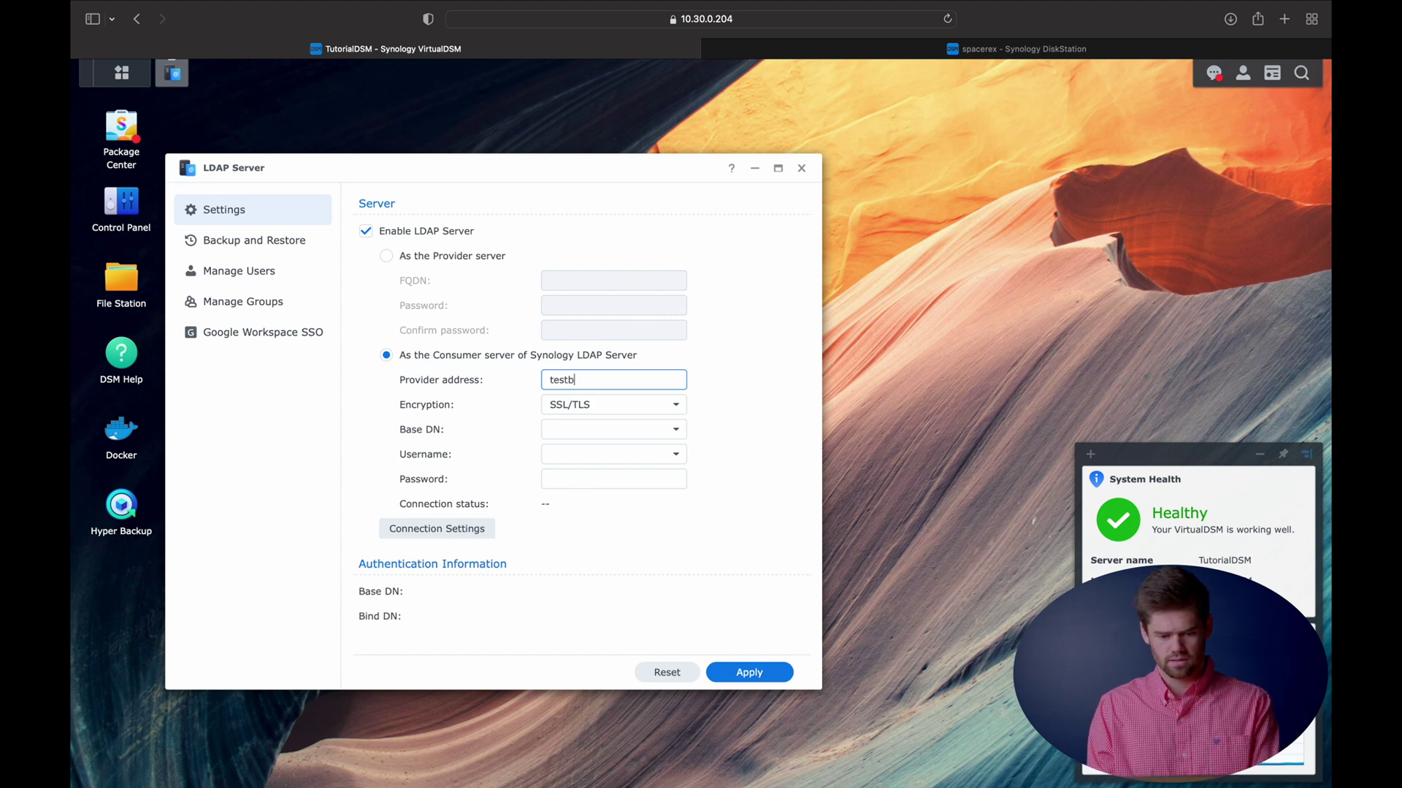
text(ed.sr.spacerex.co)
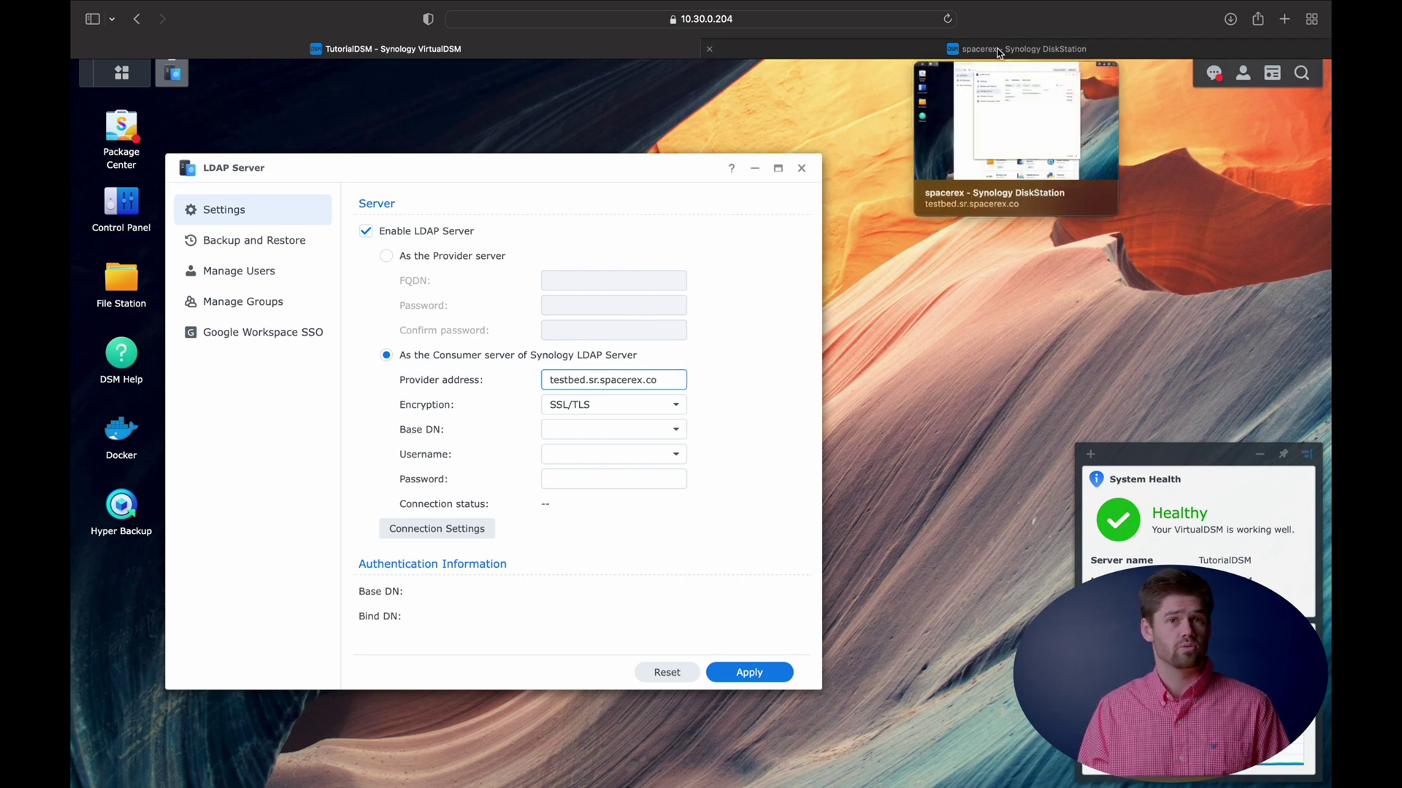
click(678, 434)
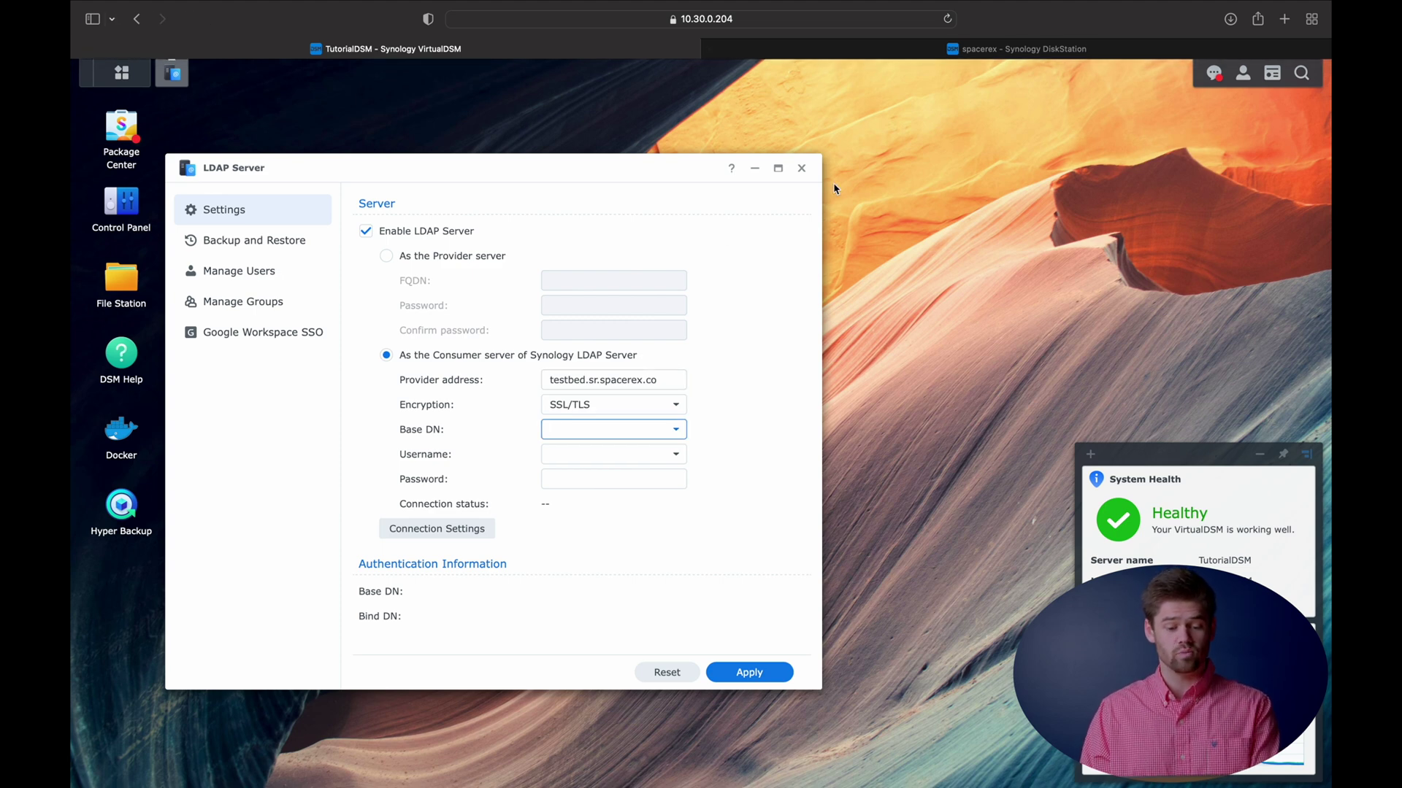
click(858, 51)
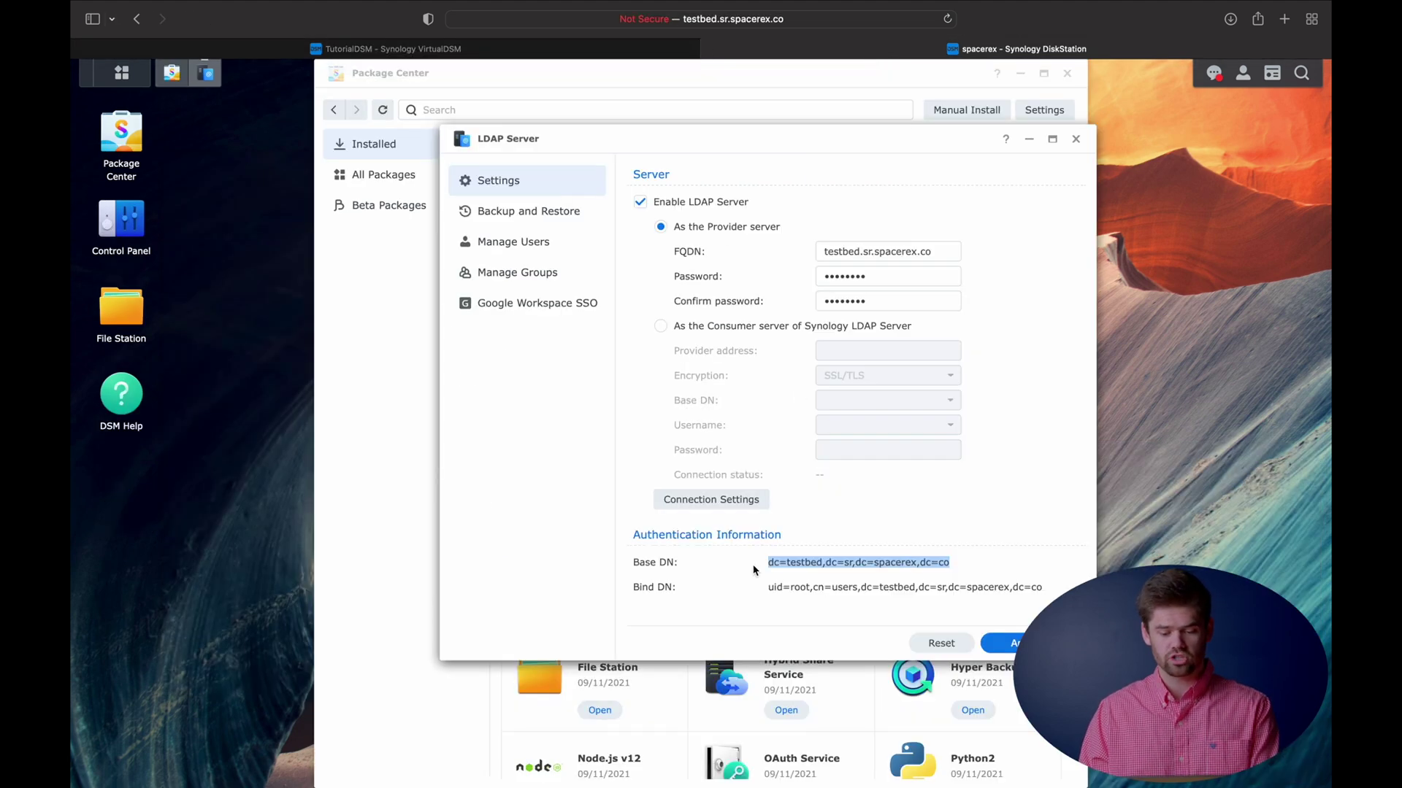
click(501, 47)
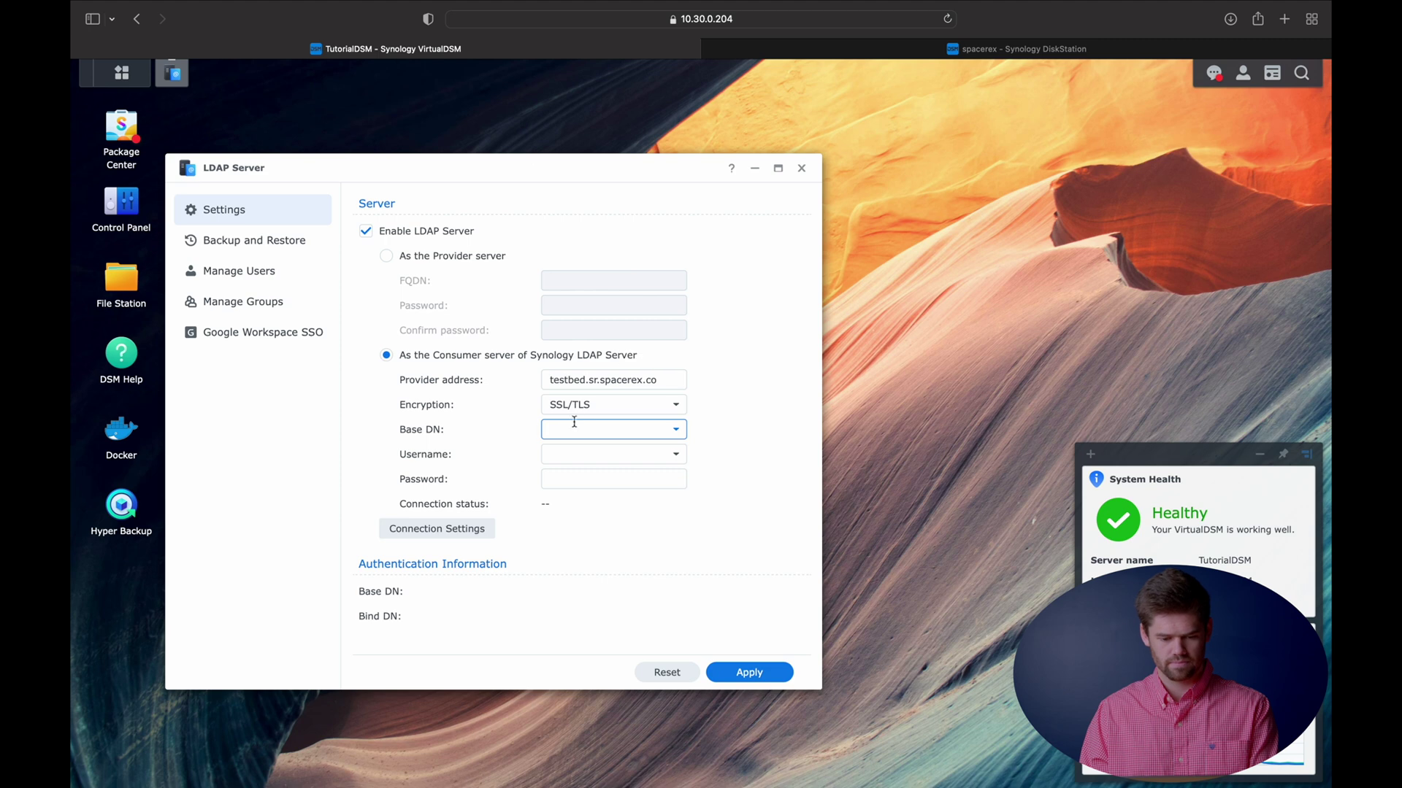
text(dc=testbed,dc=sr,dc=spacerex,dc=co)
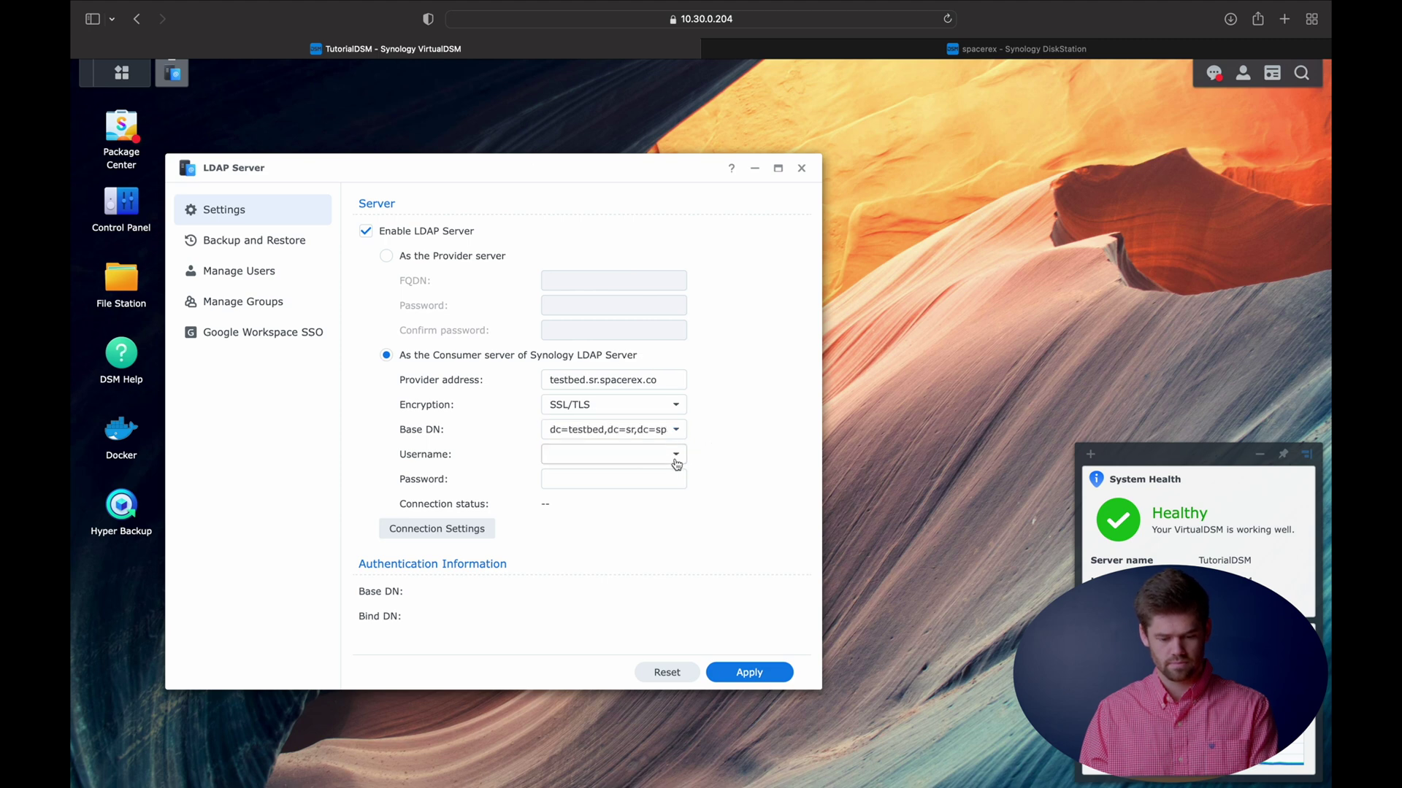
Bind as consumer01 with its password and apply the consumer settings
click(654, 451)
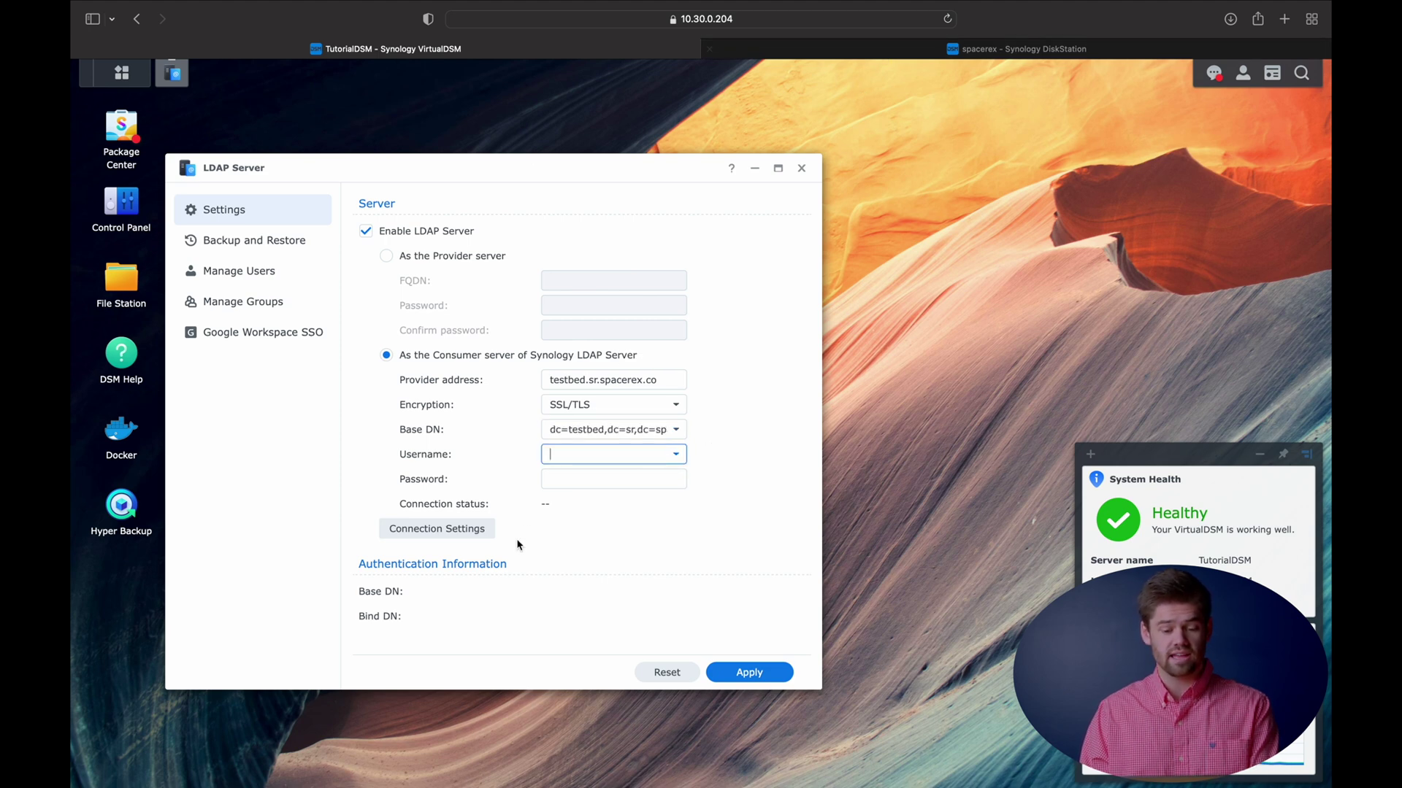
click(794, 49)
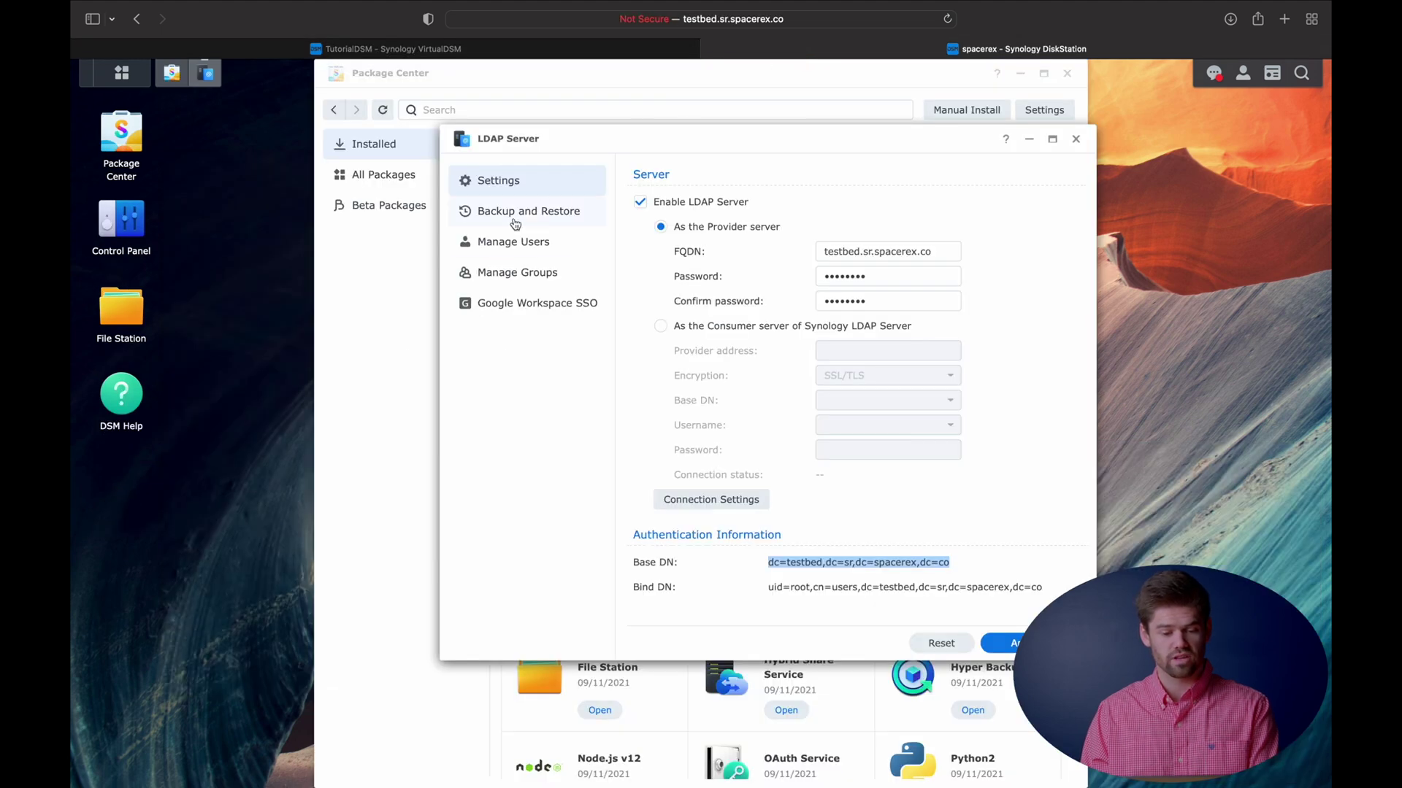
click(516, 243)
click(686, 277)
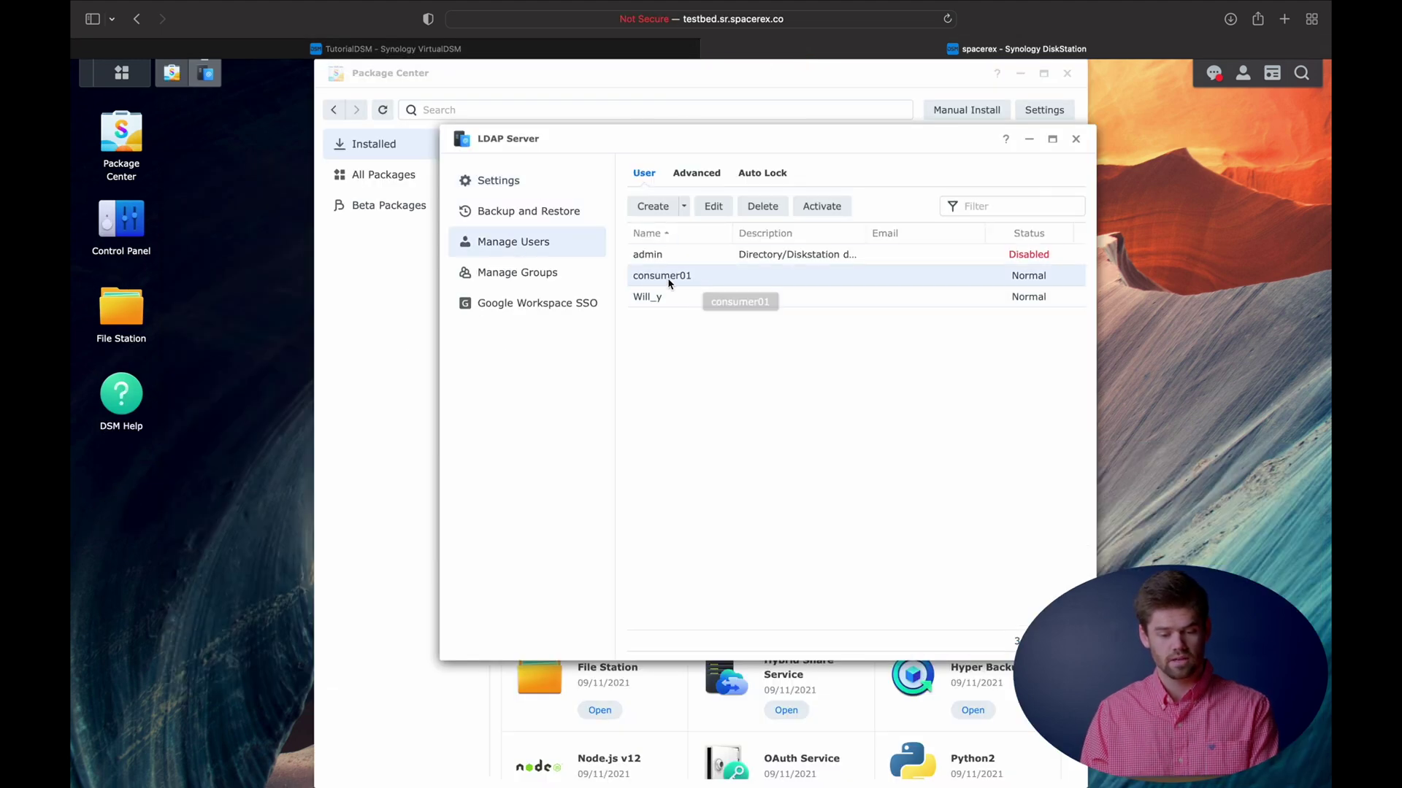
click(473, 49)
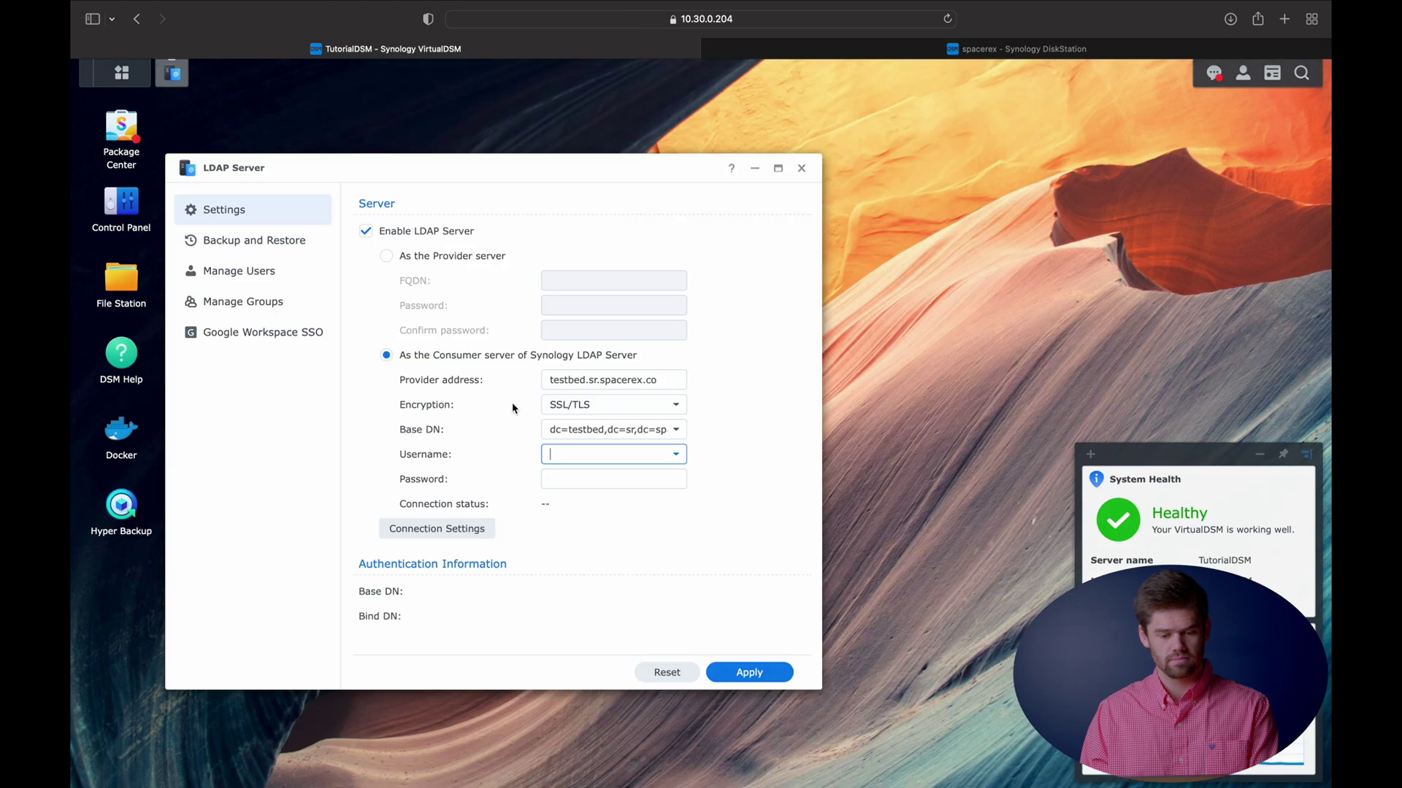
text(consumer0)
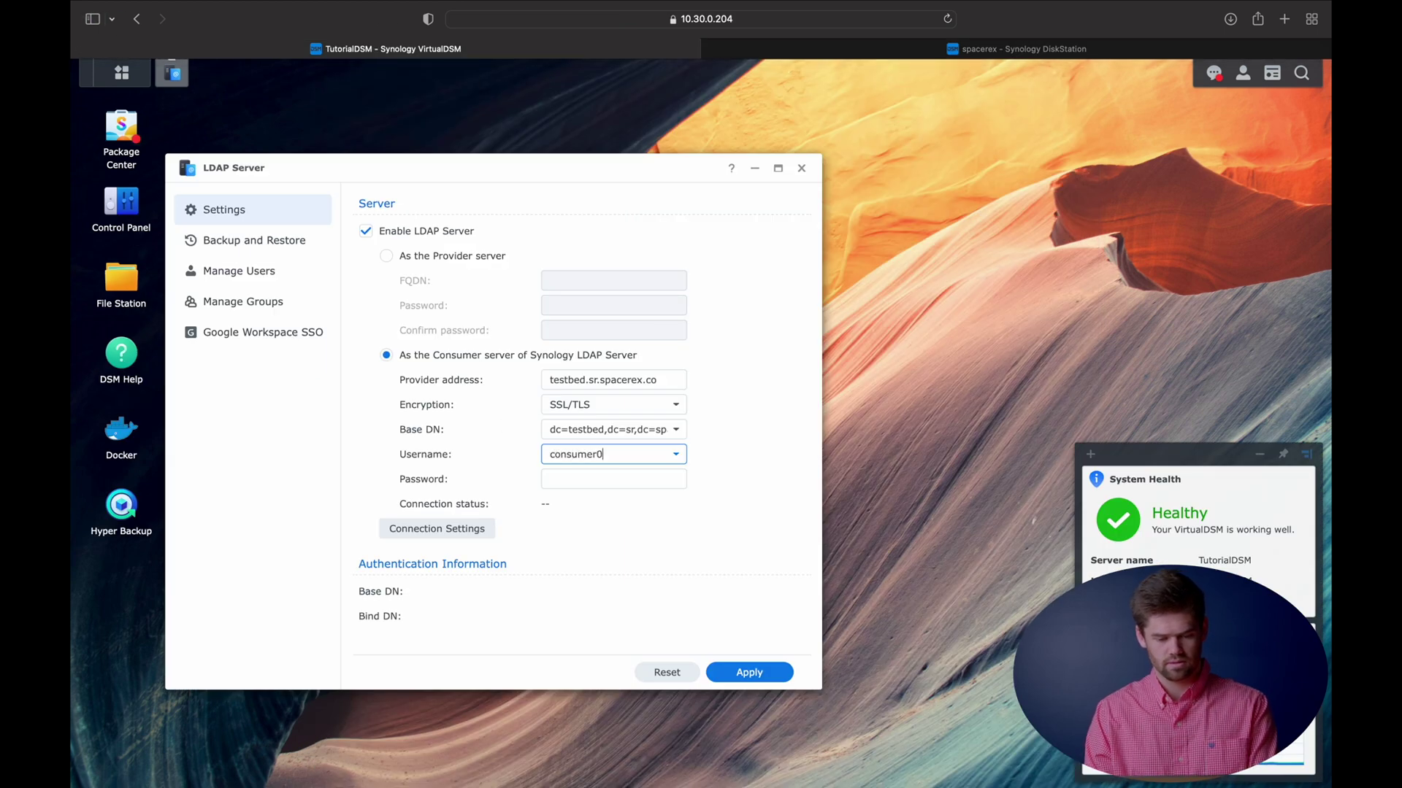
text(1)
click(589, 482)
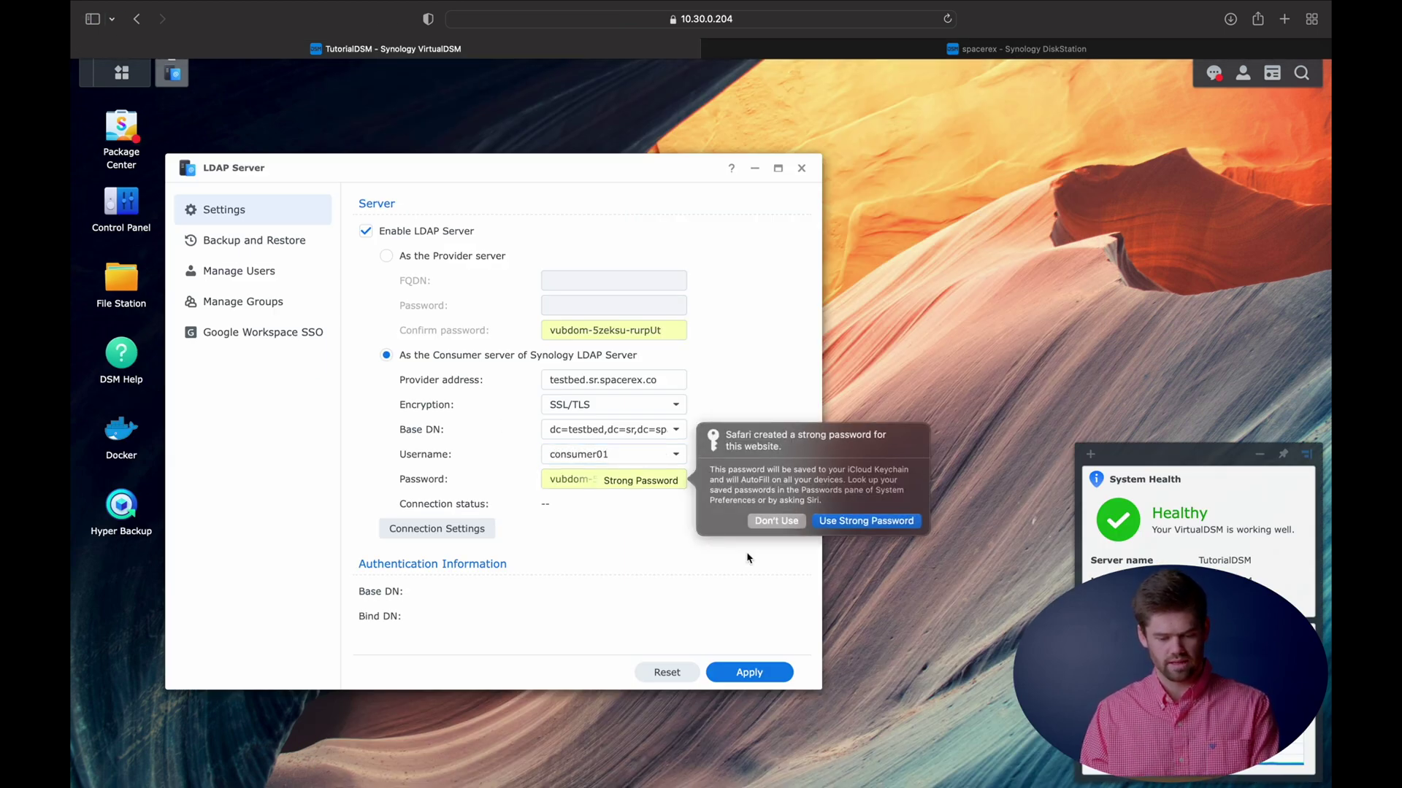
click(776, 521)
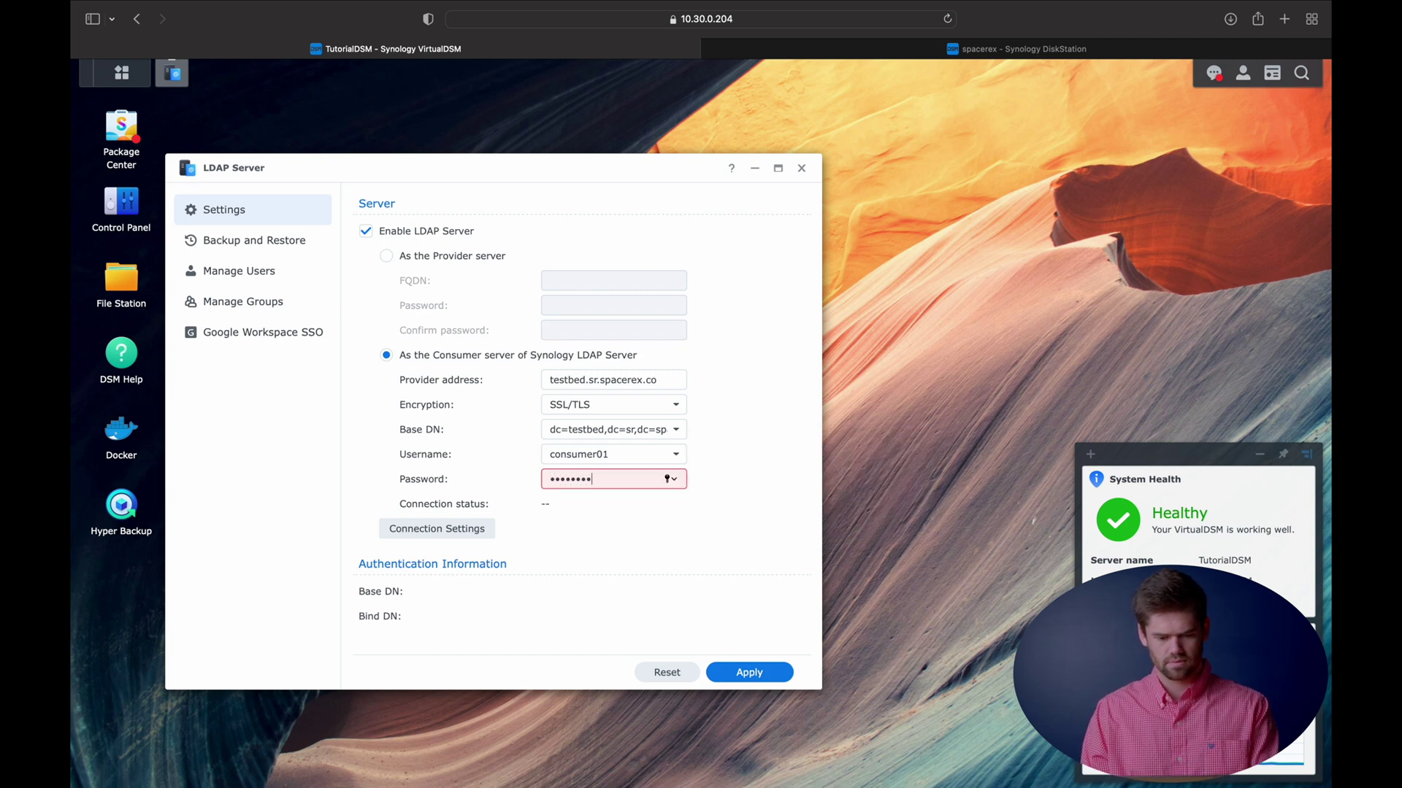
click(679, 532)
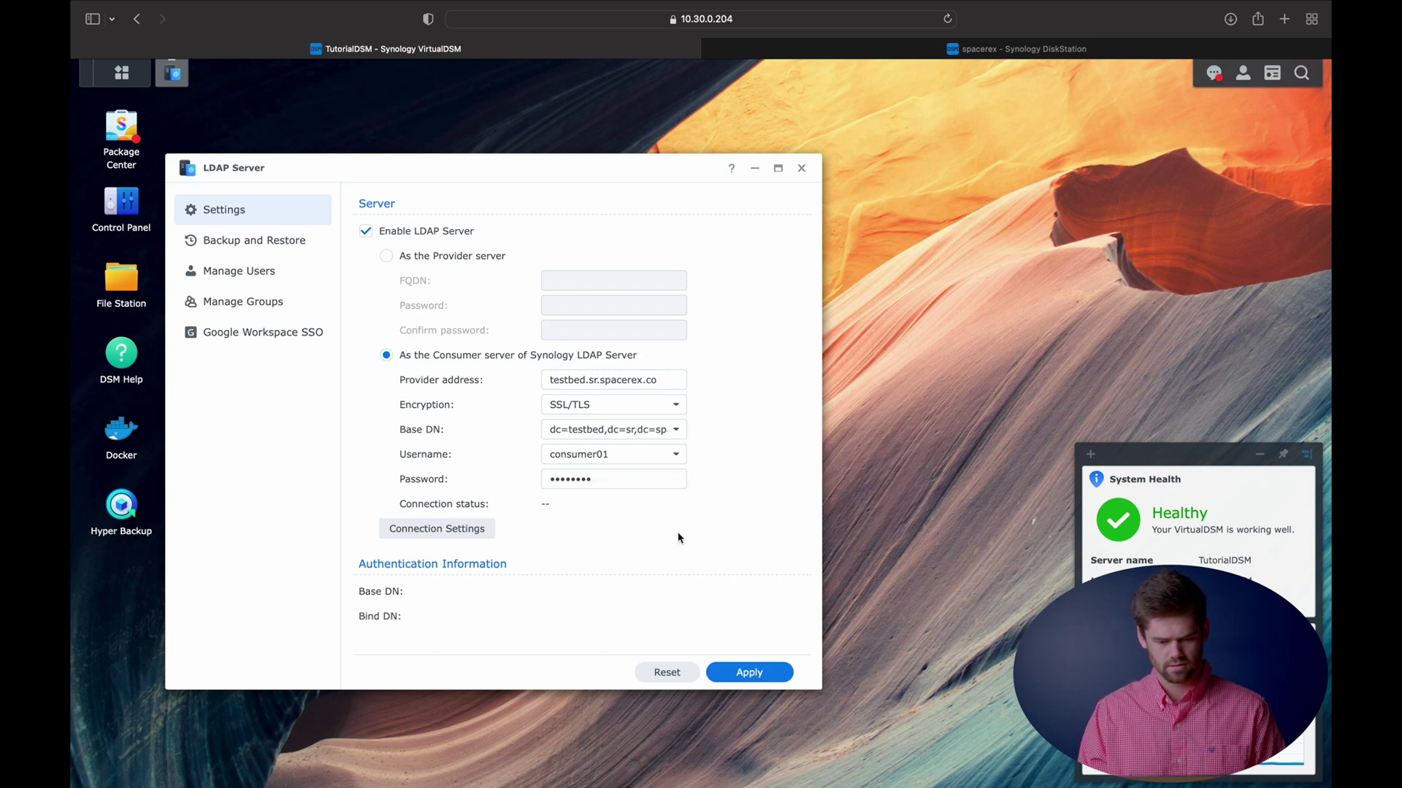
click(755, 672)
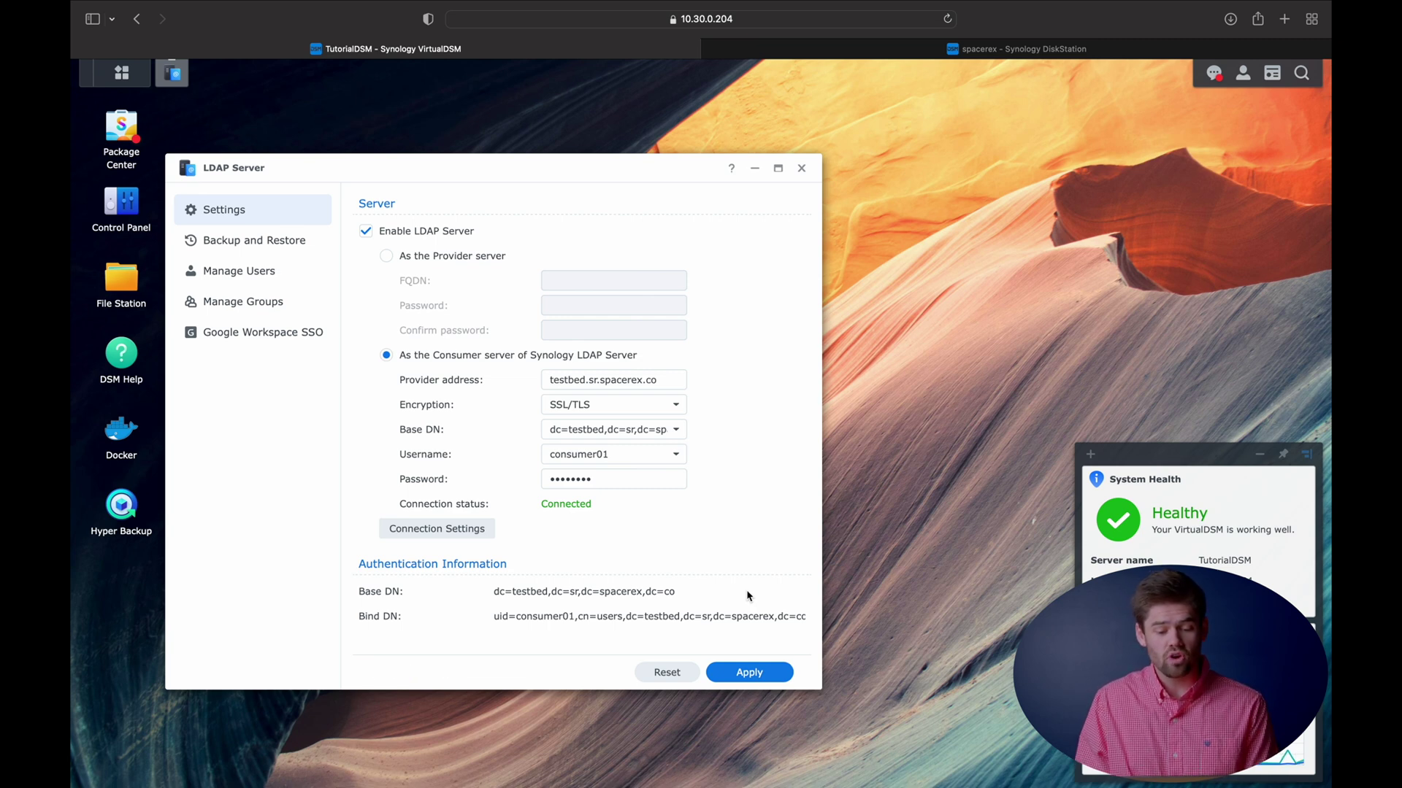
Check consumer01's user groups in Manage Users, then close the LDAP Server window
click(266, 269)
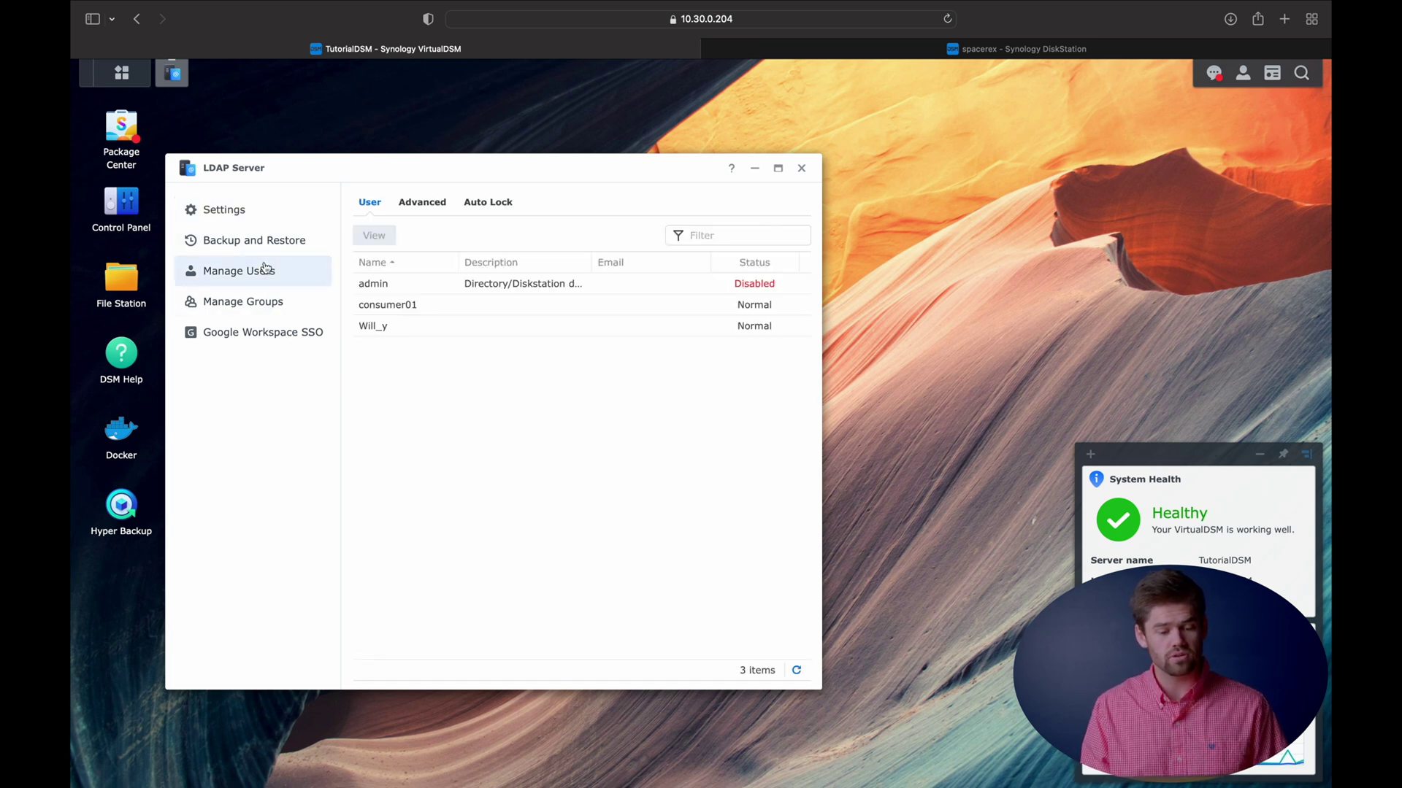
click(427, 312)
click(375, 235)
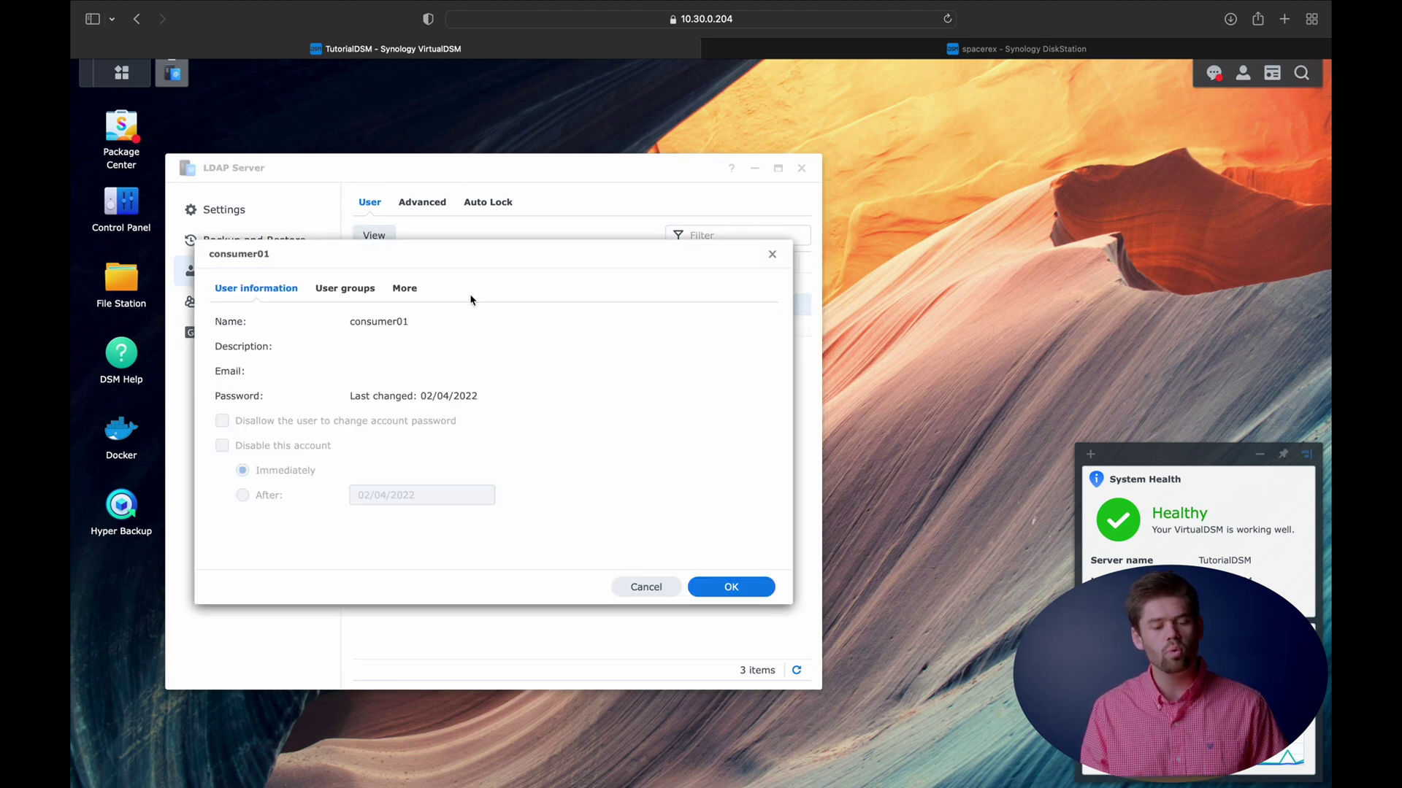
click(338, 292)
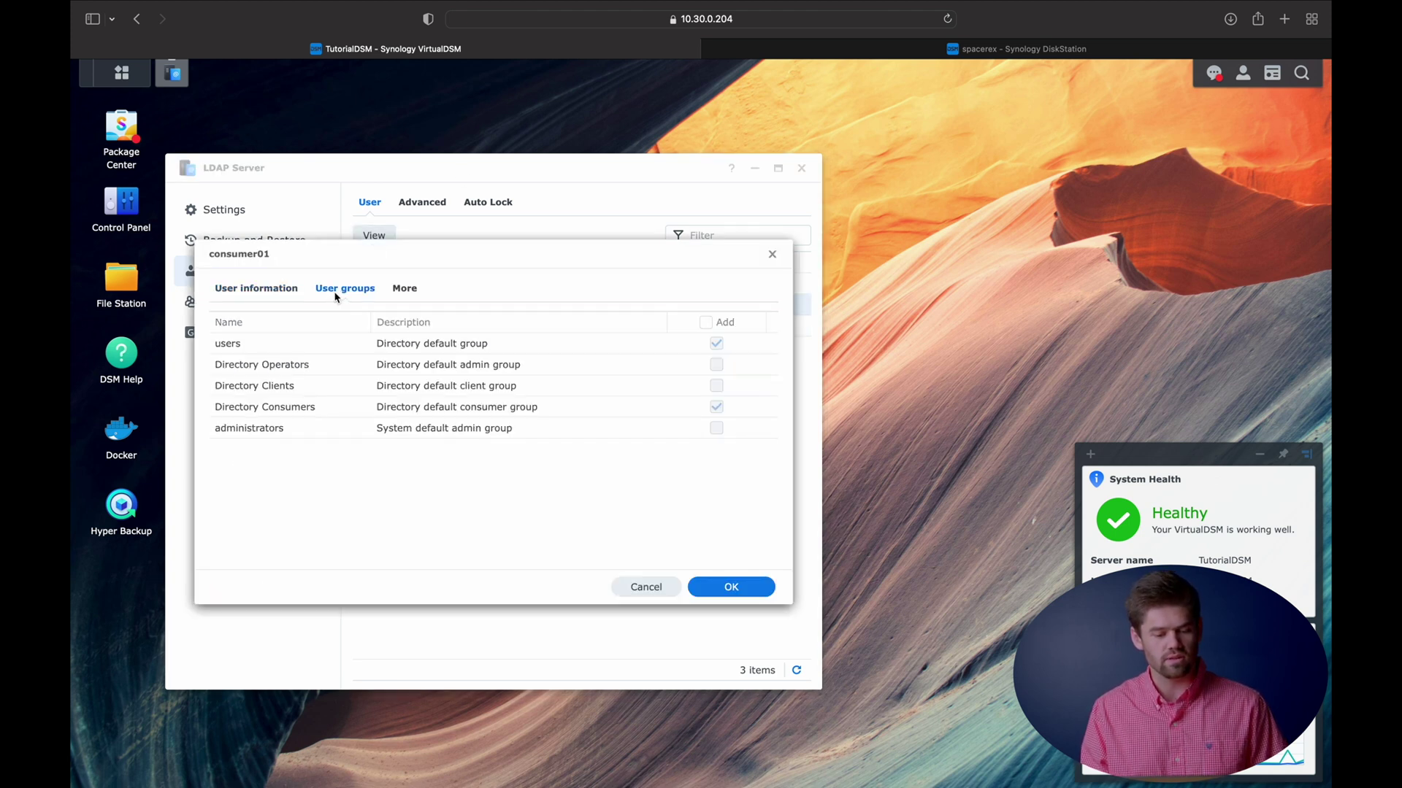
click(772, 255)
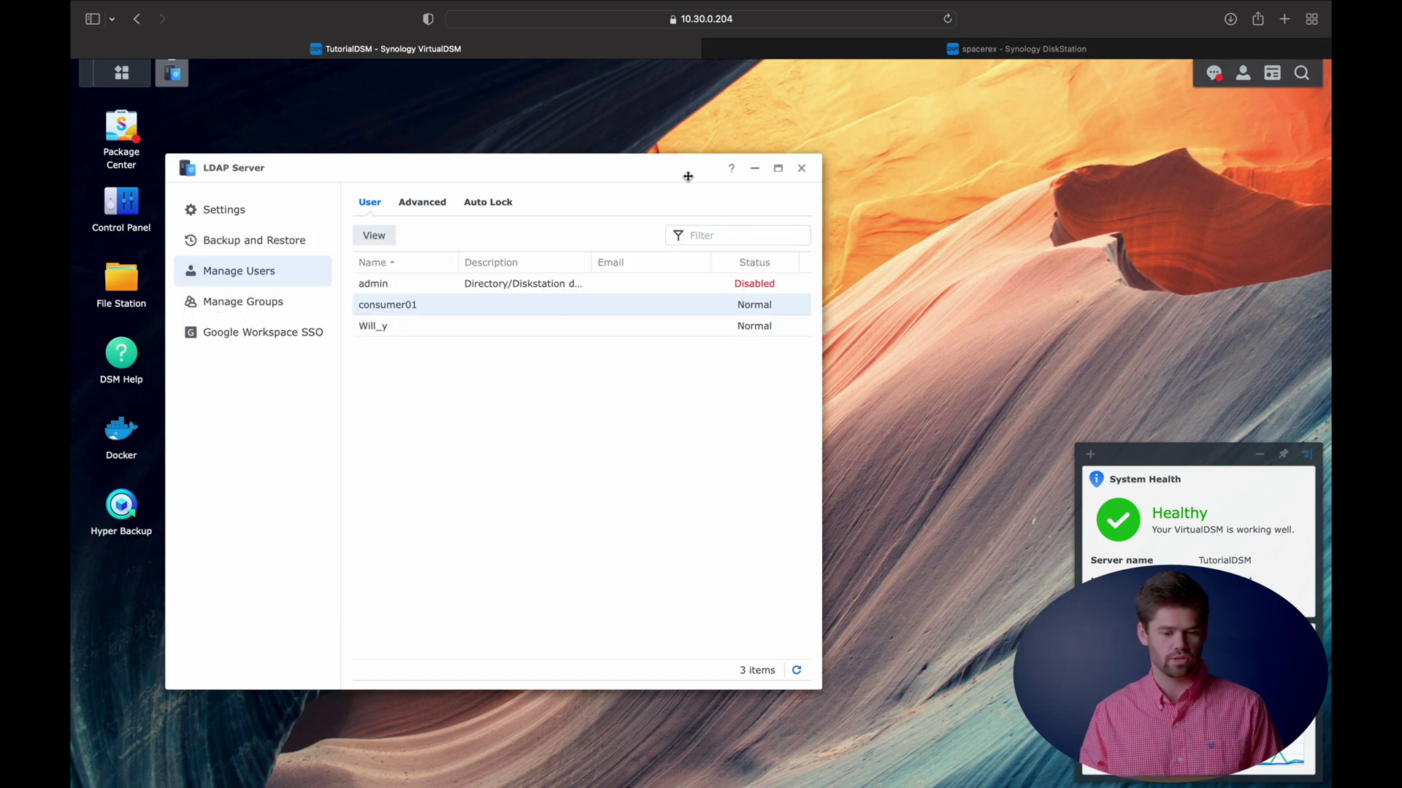
click(283, 235)
click(273, 221)
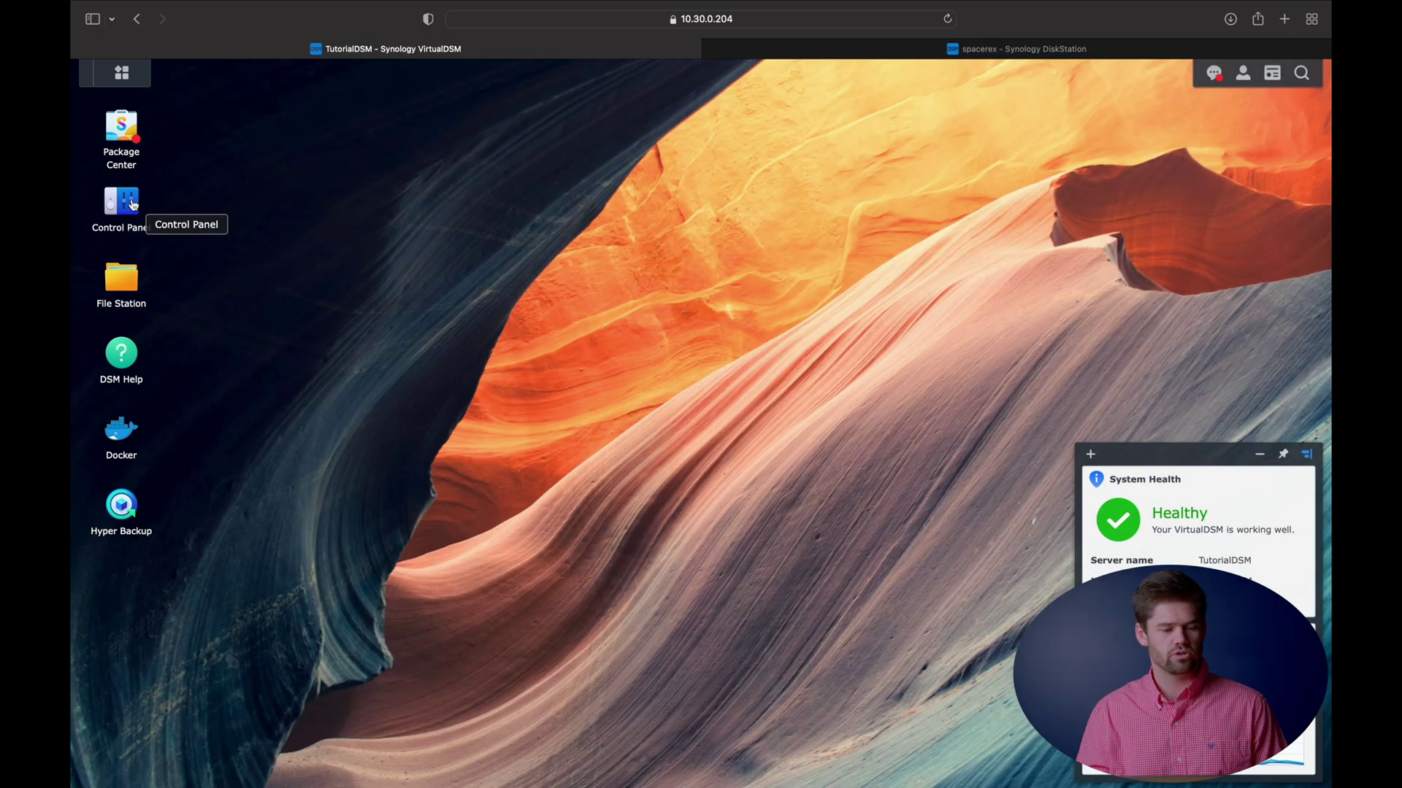
Start the Domain/LDAP joining wizard from Control Panel with server address localhost
click(145, 204)
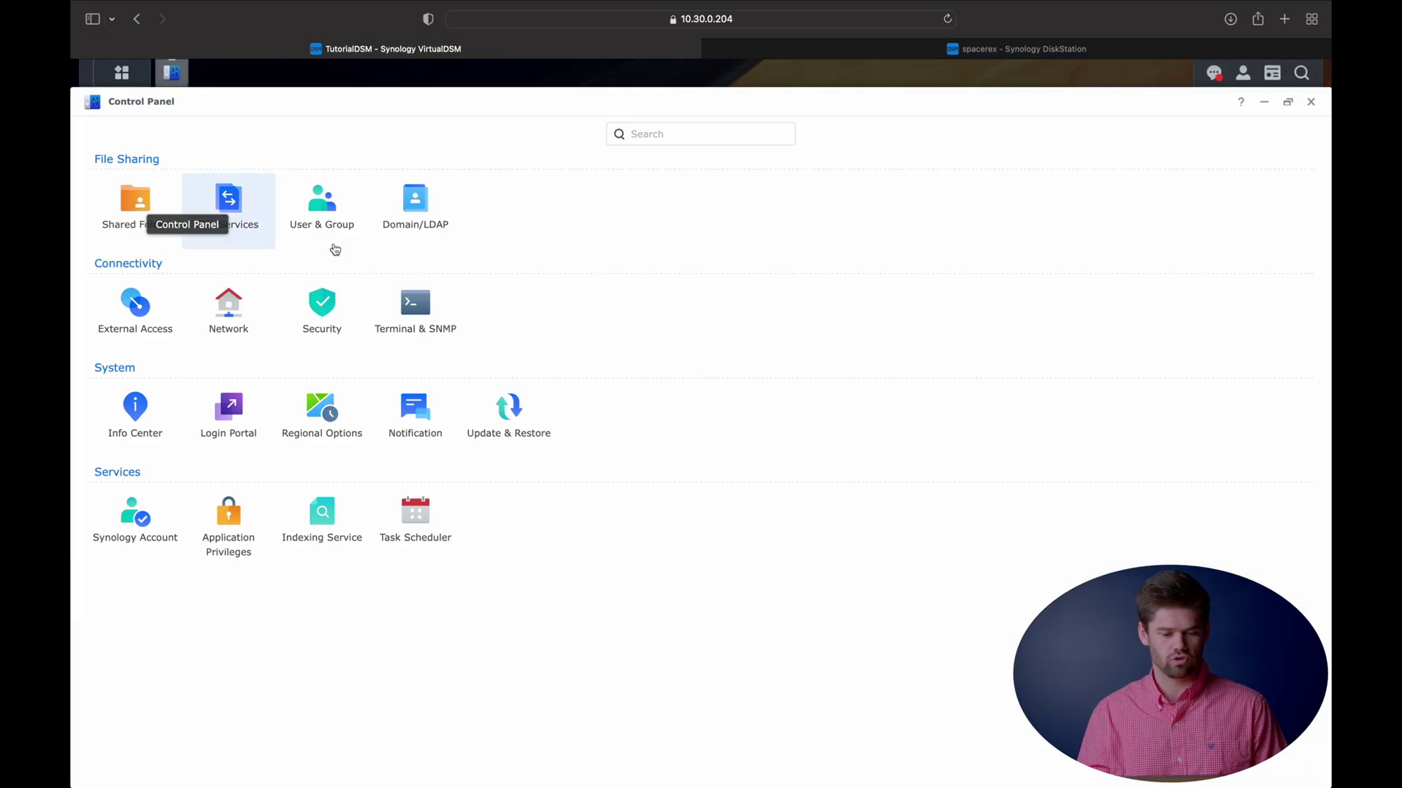
click(436, 205)
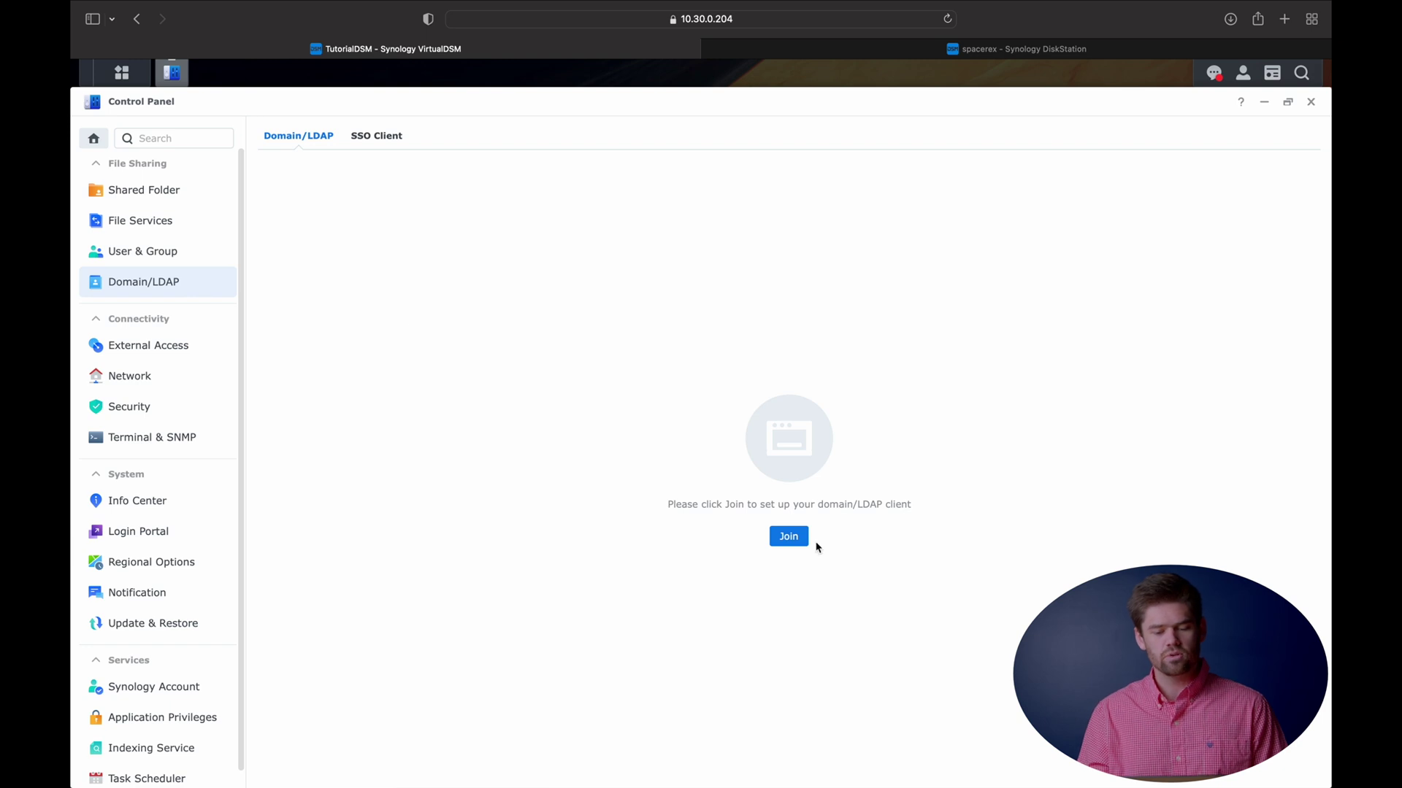
click(792, 541)
click(668, 359)
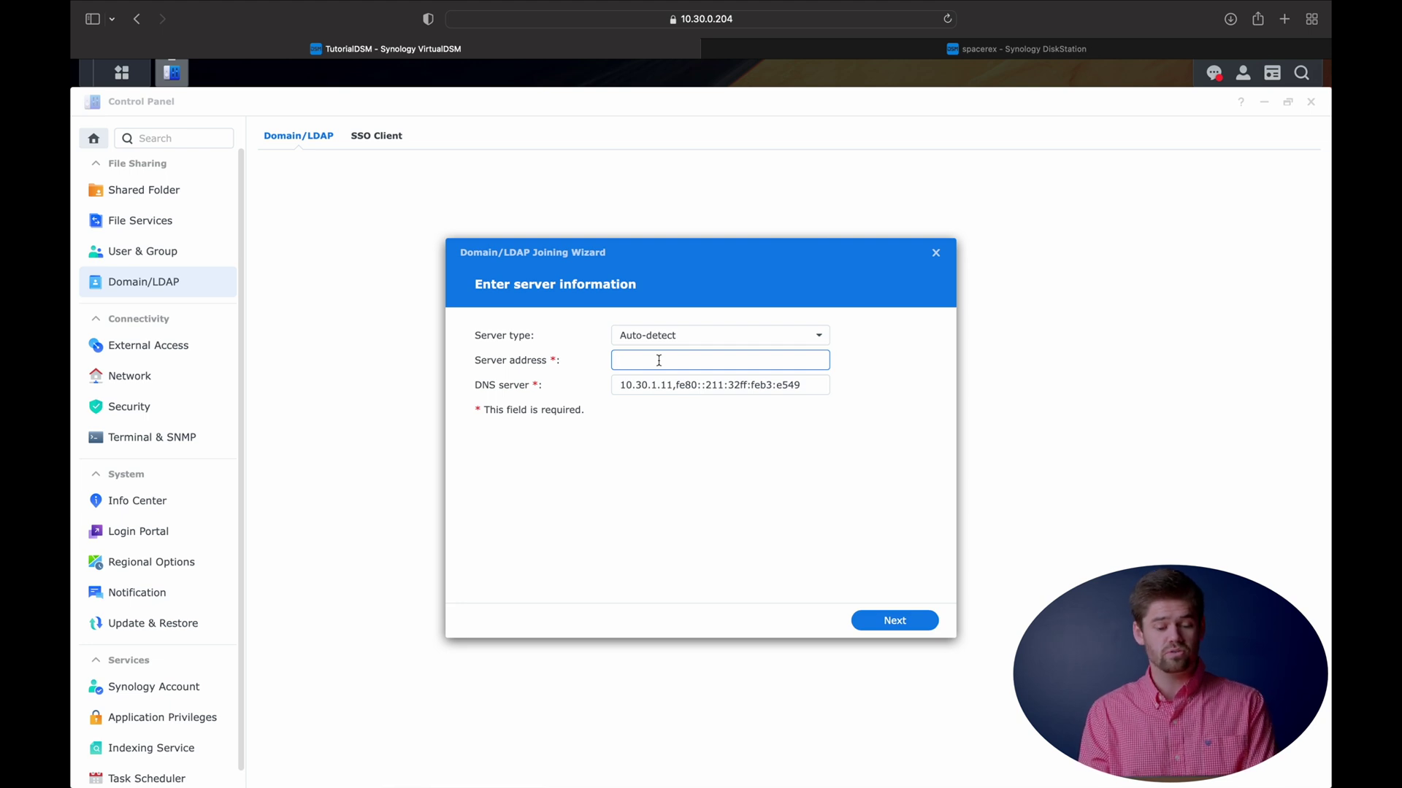
text(local)
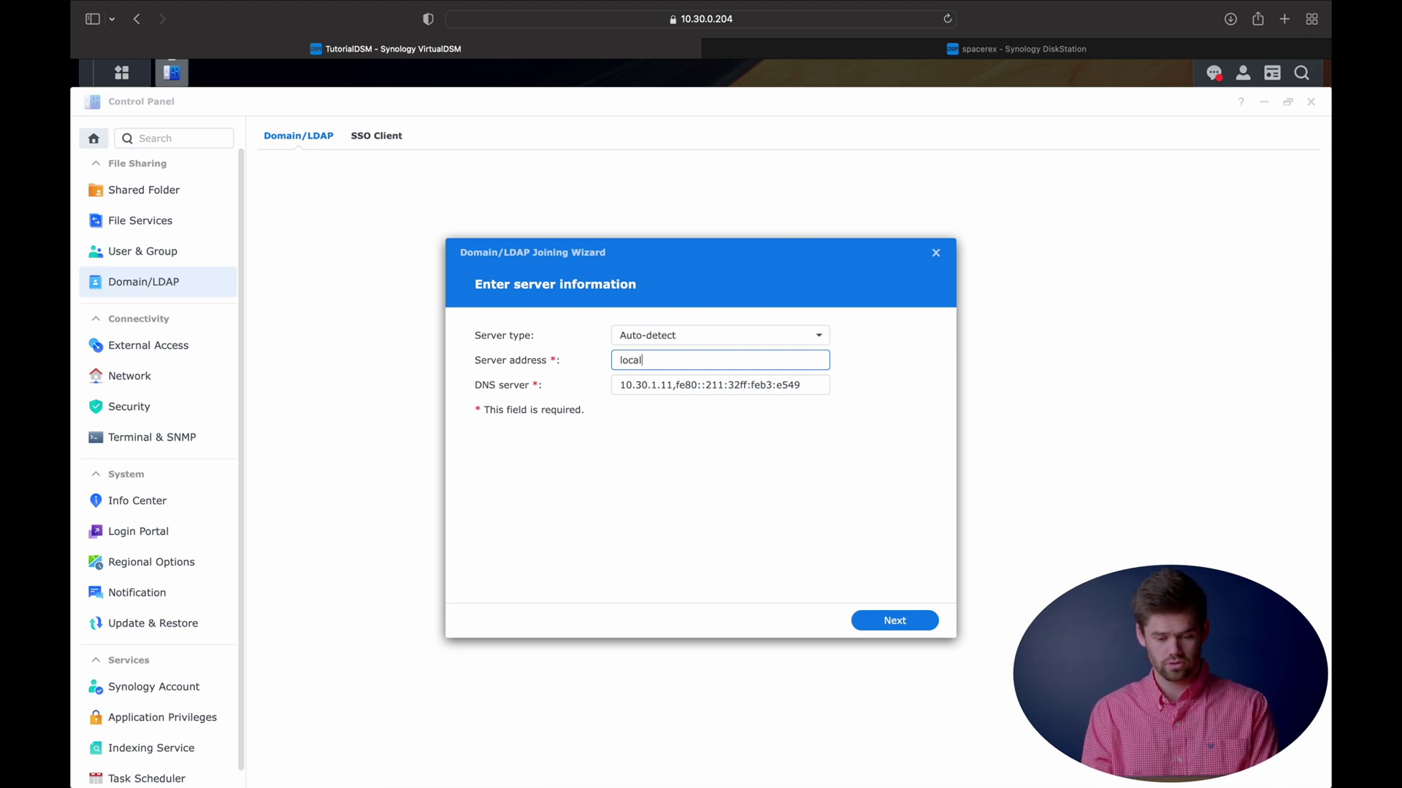
text(host)
click(686, 460)
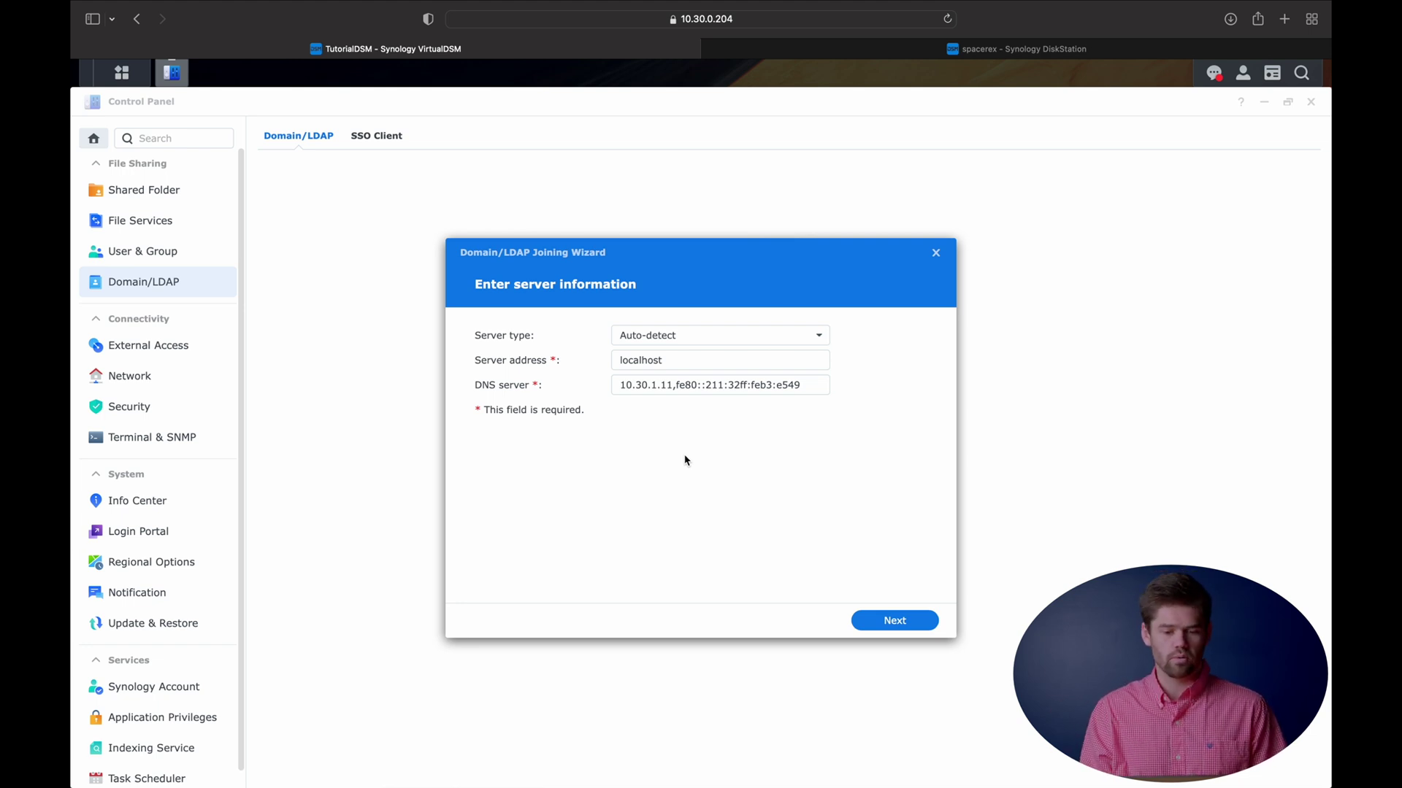
click(909, 619)
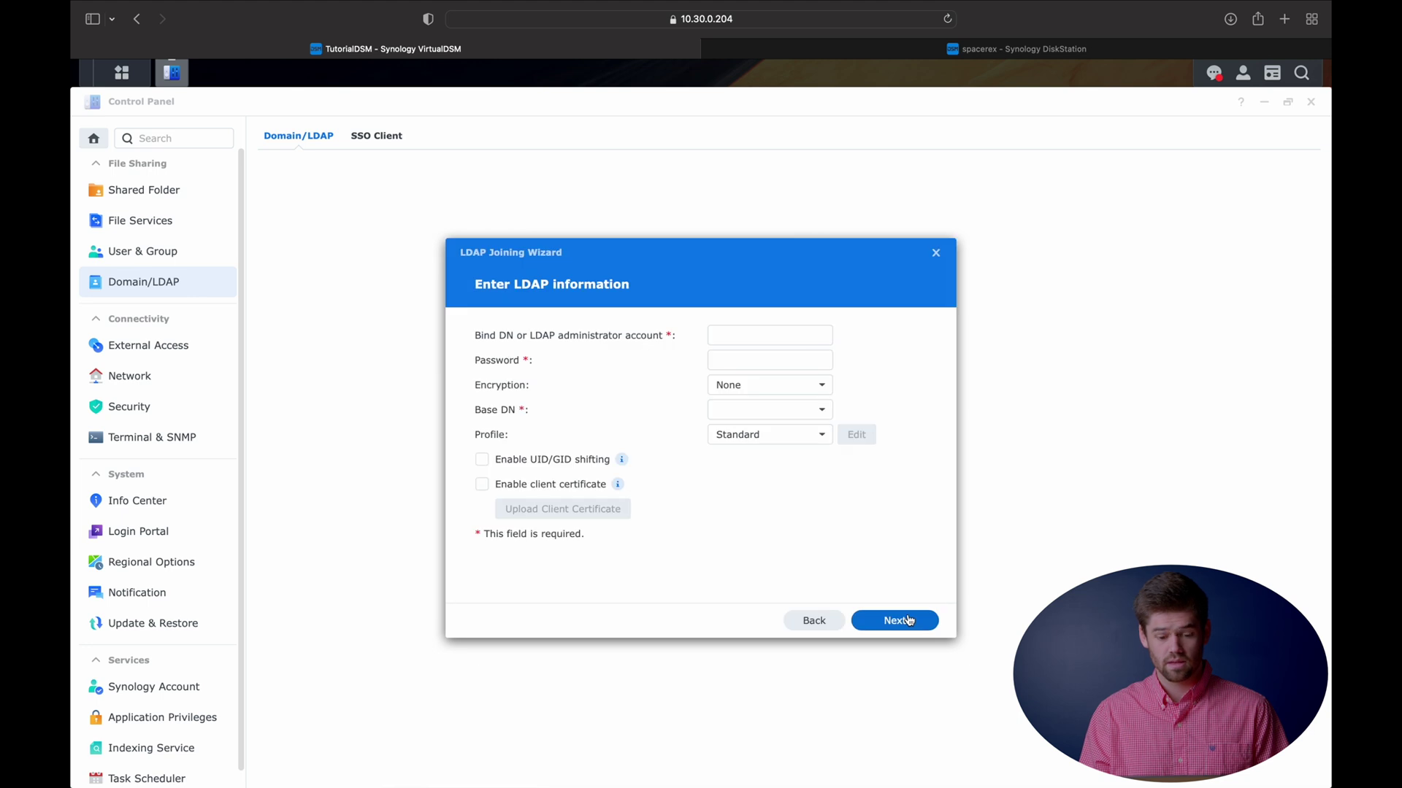
Enter bind account consumer01 with its password and set Encryption to SSL/TLS
click(761, 335)
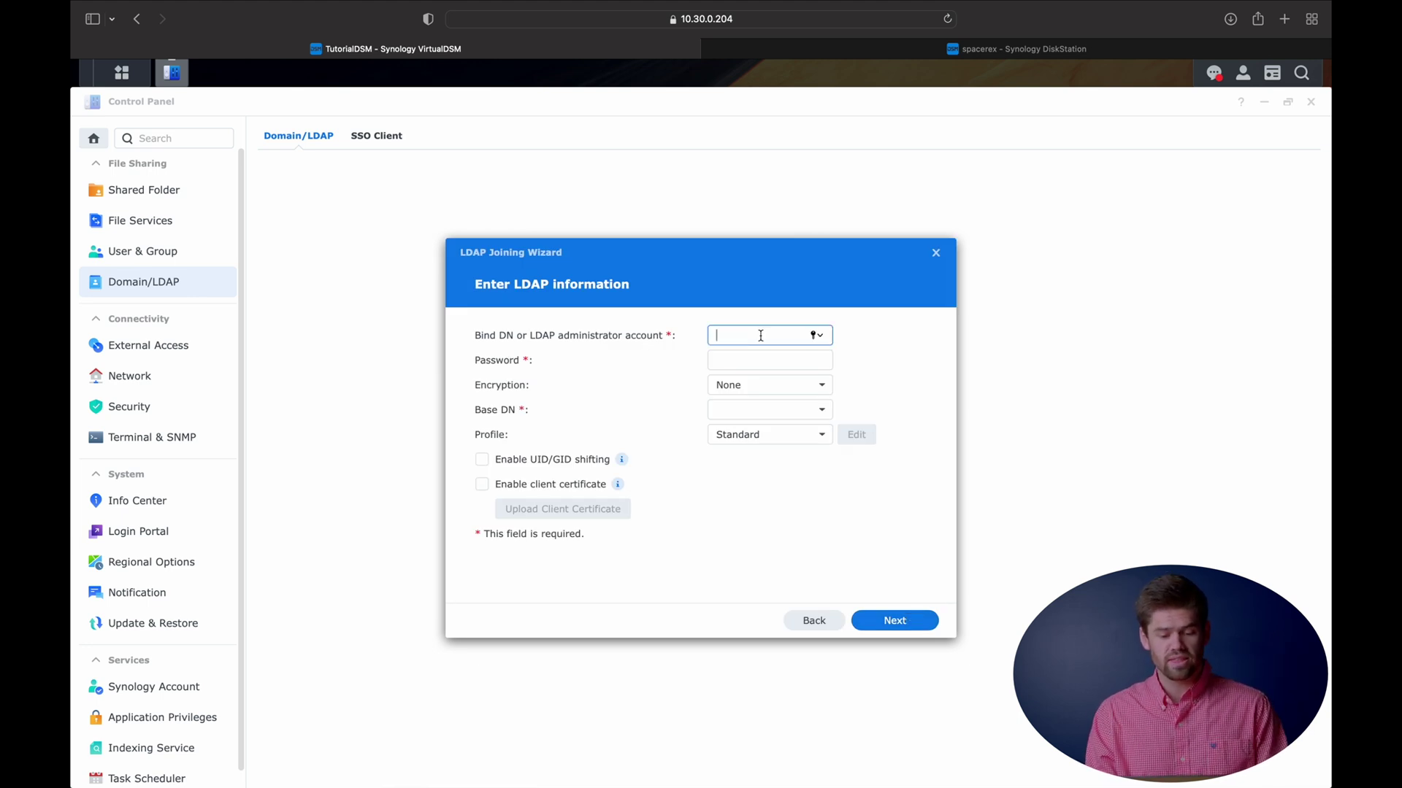
text(consu)
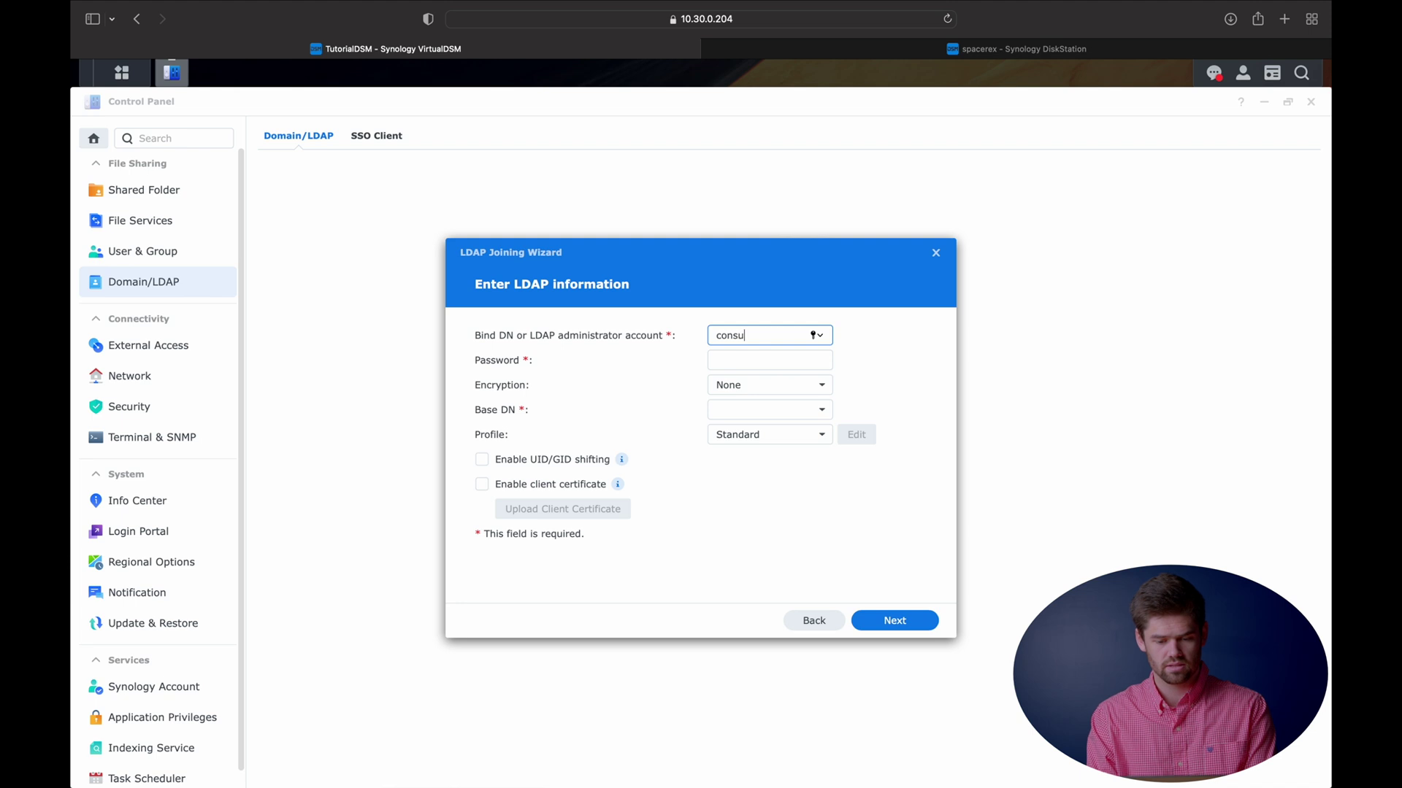
text(mer01)
key(Tab)
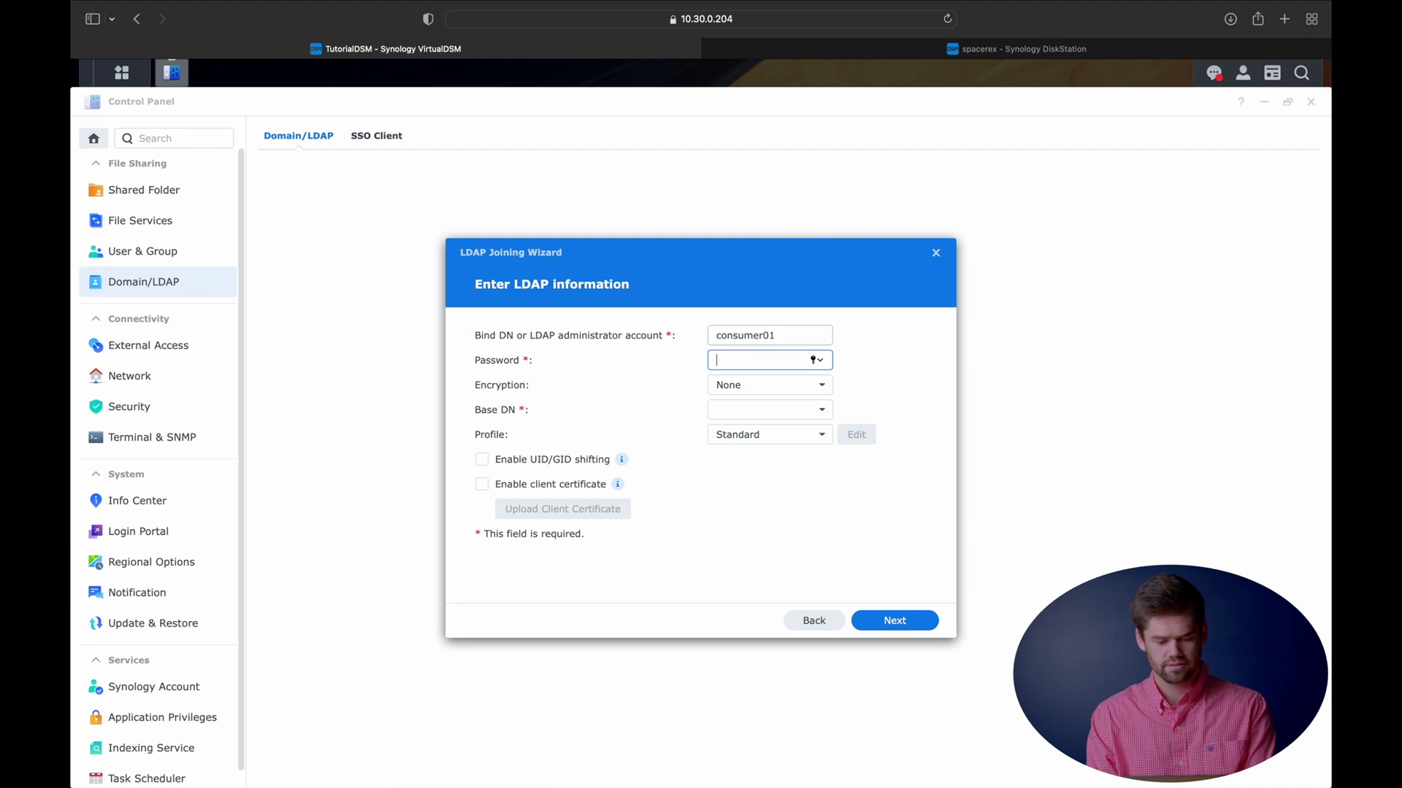
text(••••••••)
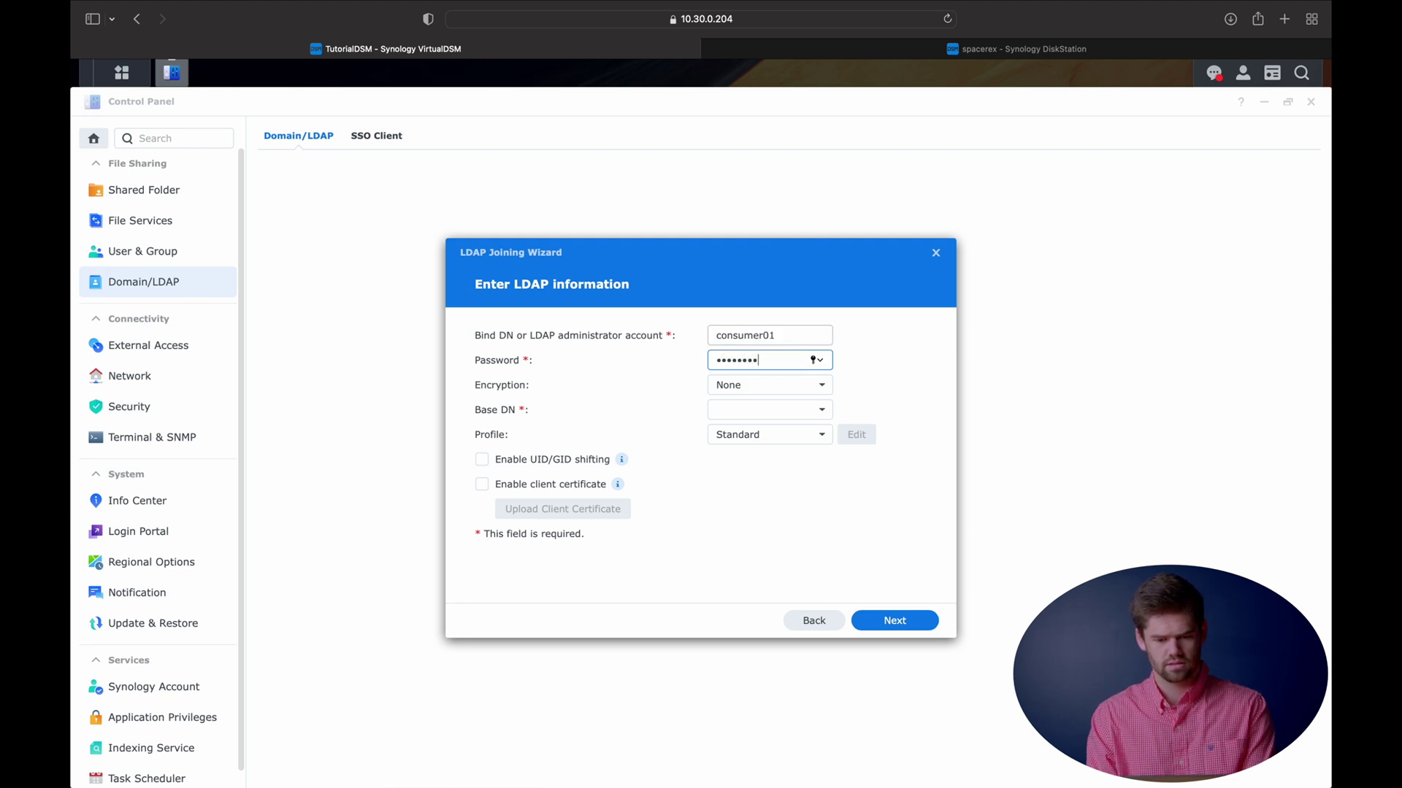
click(789, 386)
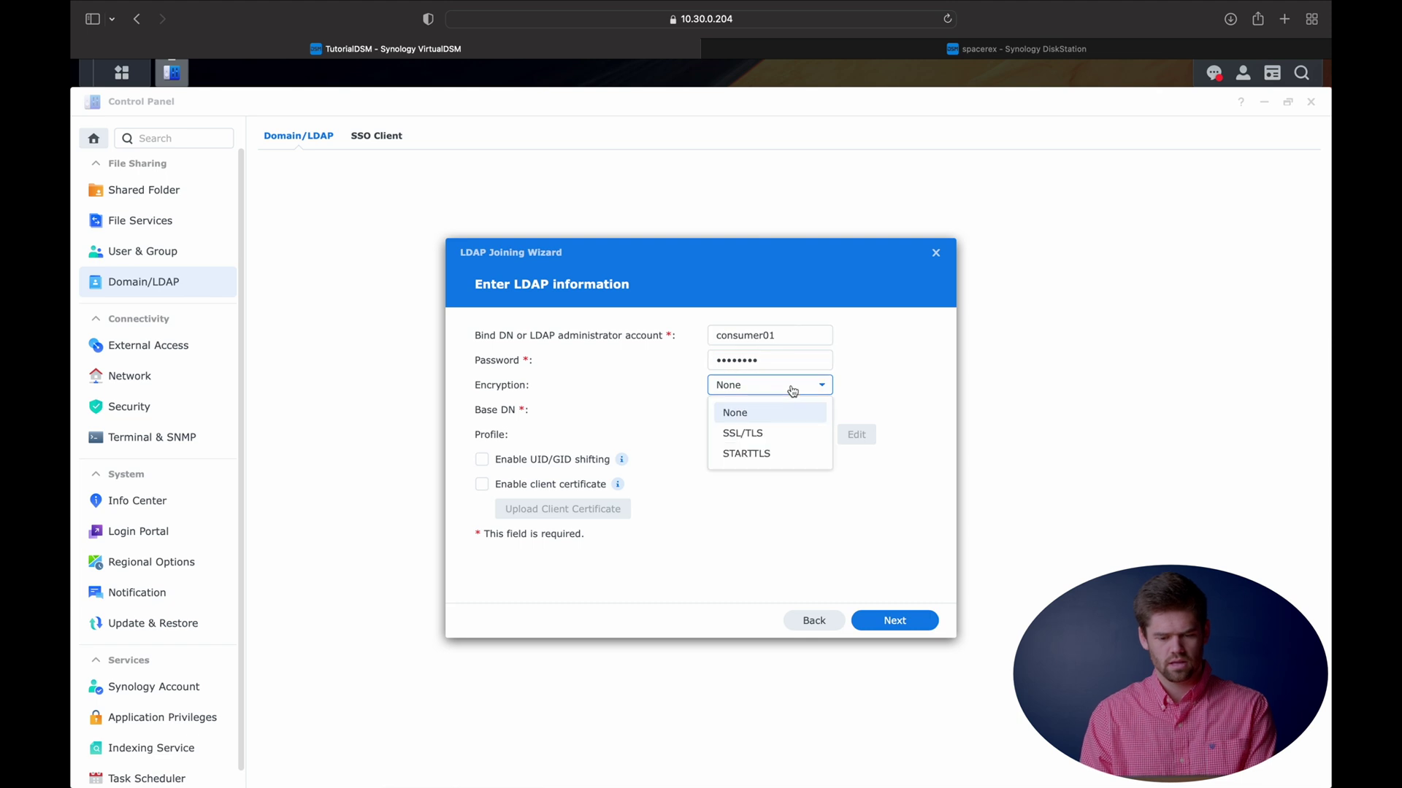
click(766, 437)
click(823, 412)
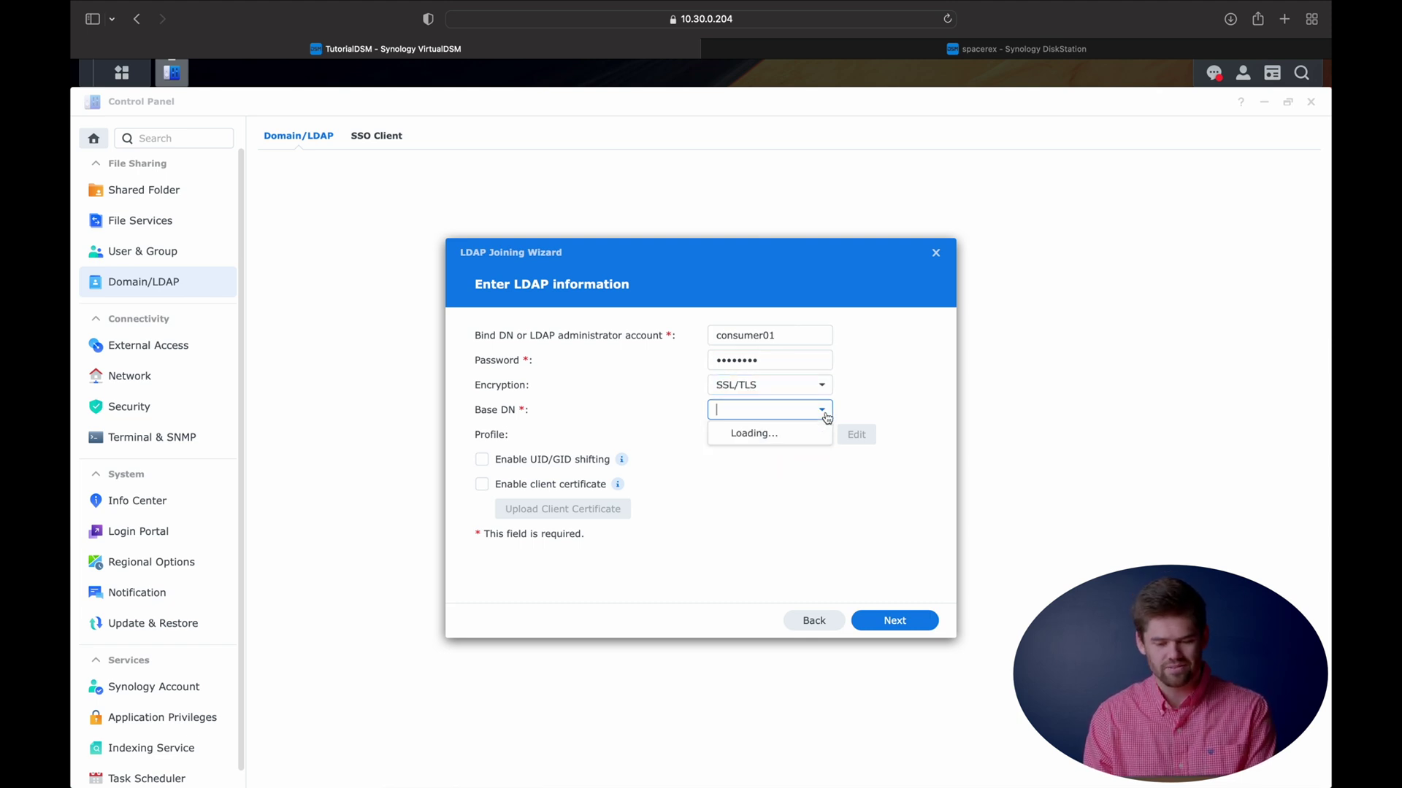
Copy Base DN dc=testbed,dc=sr,dc=spacerex,dc=co from LDAP Server settings into the wizard and continue
click(851, 47)
click(467, 46)
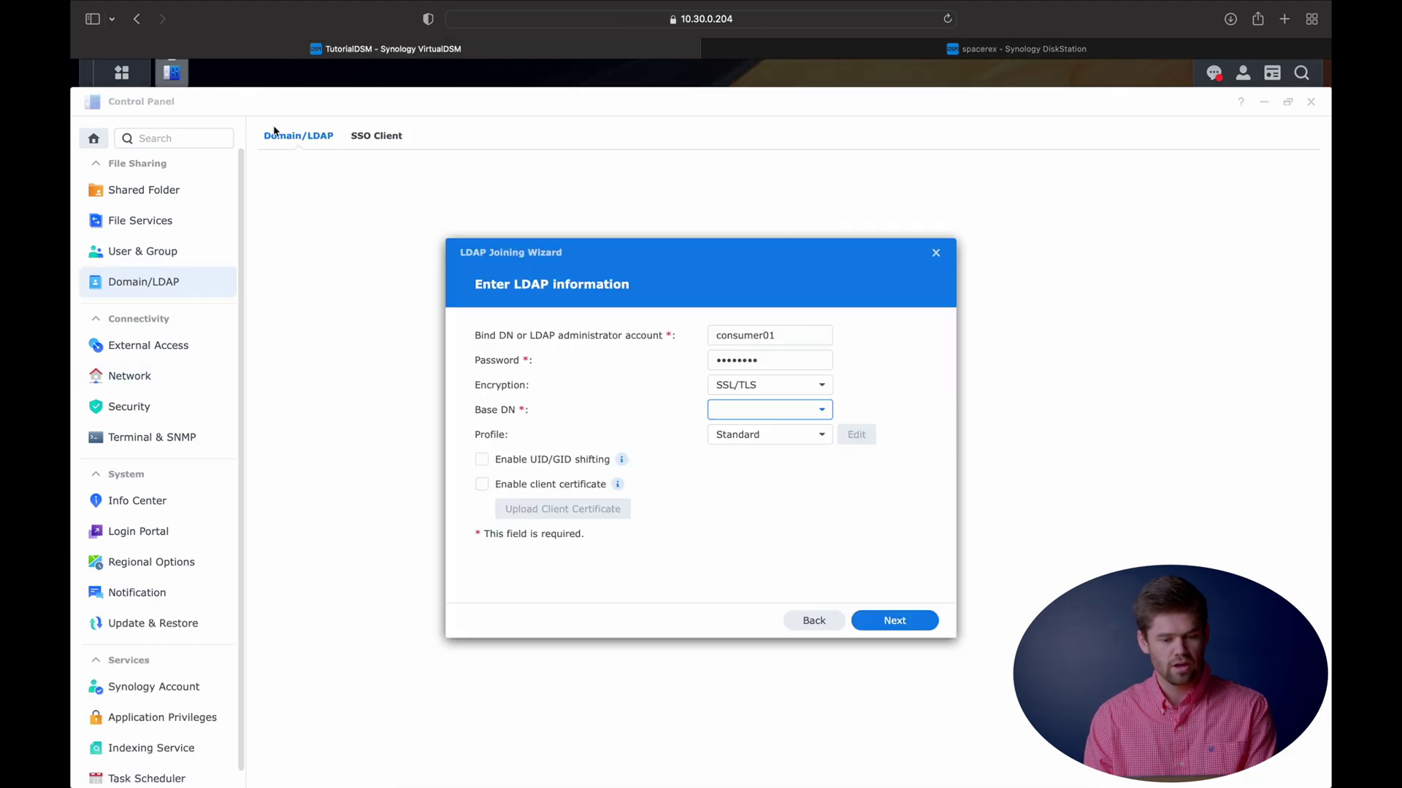
click(117, 76)
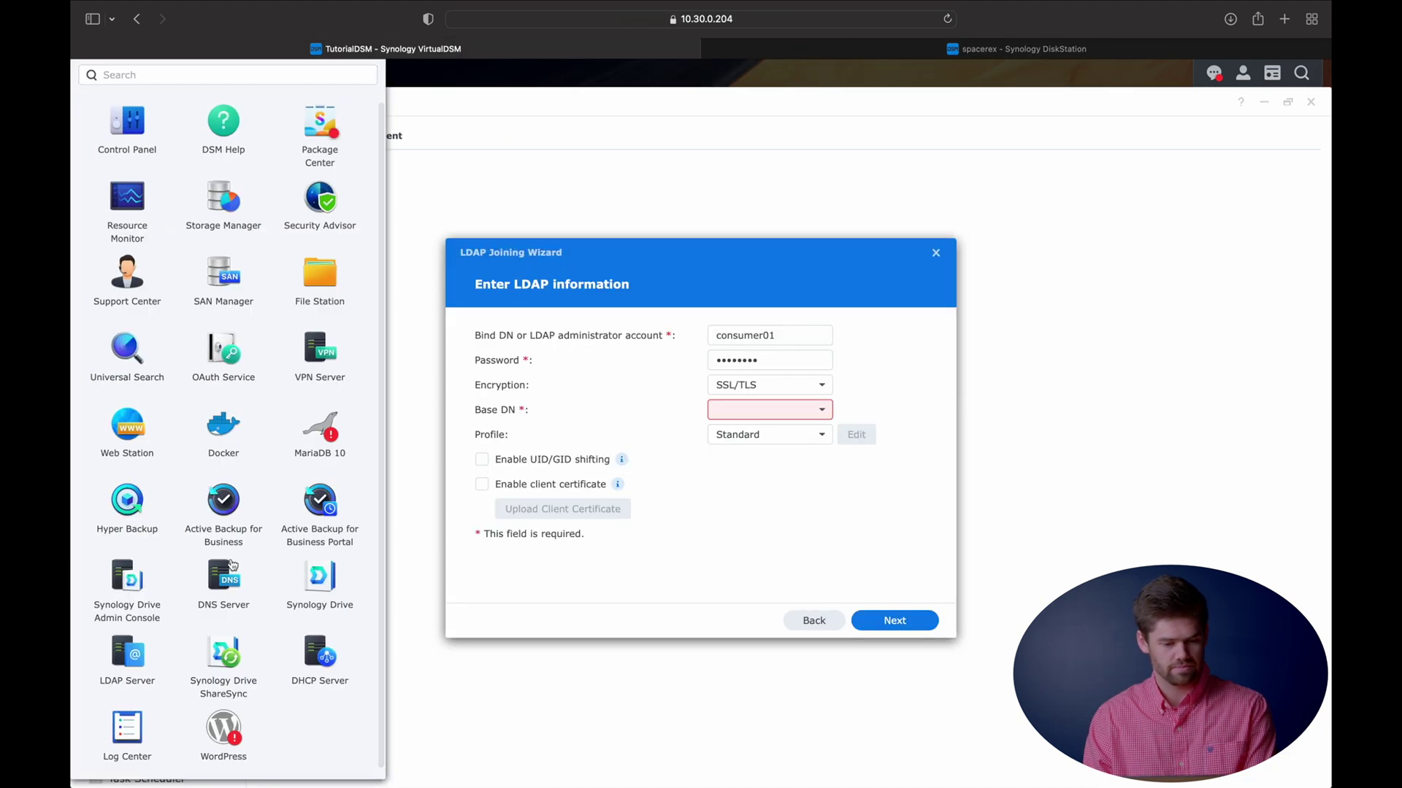
click(121, 653)
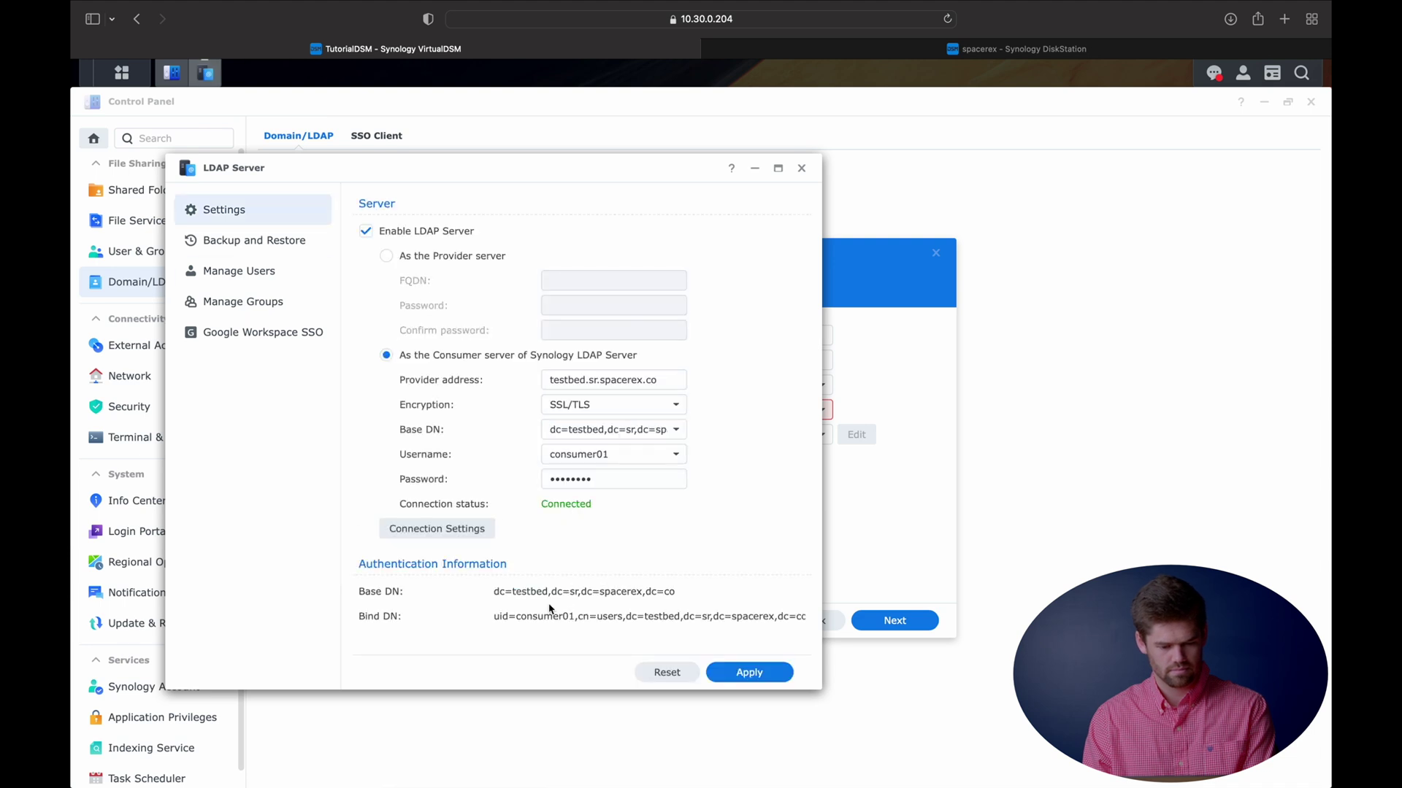
drag(489, 596, 708, 604)
key(super+c)
click(929, 447)
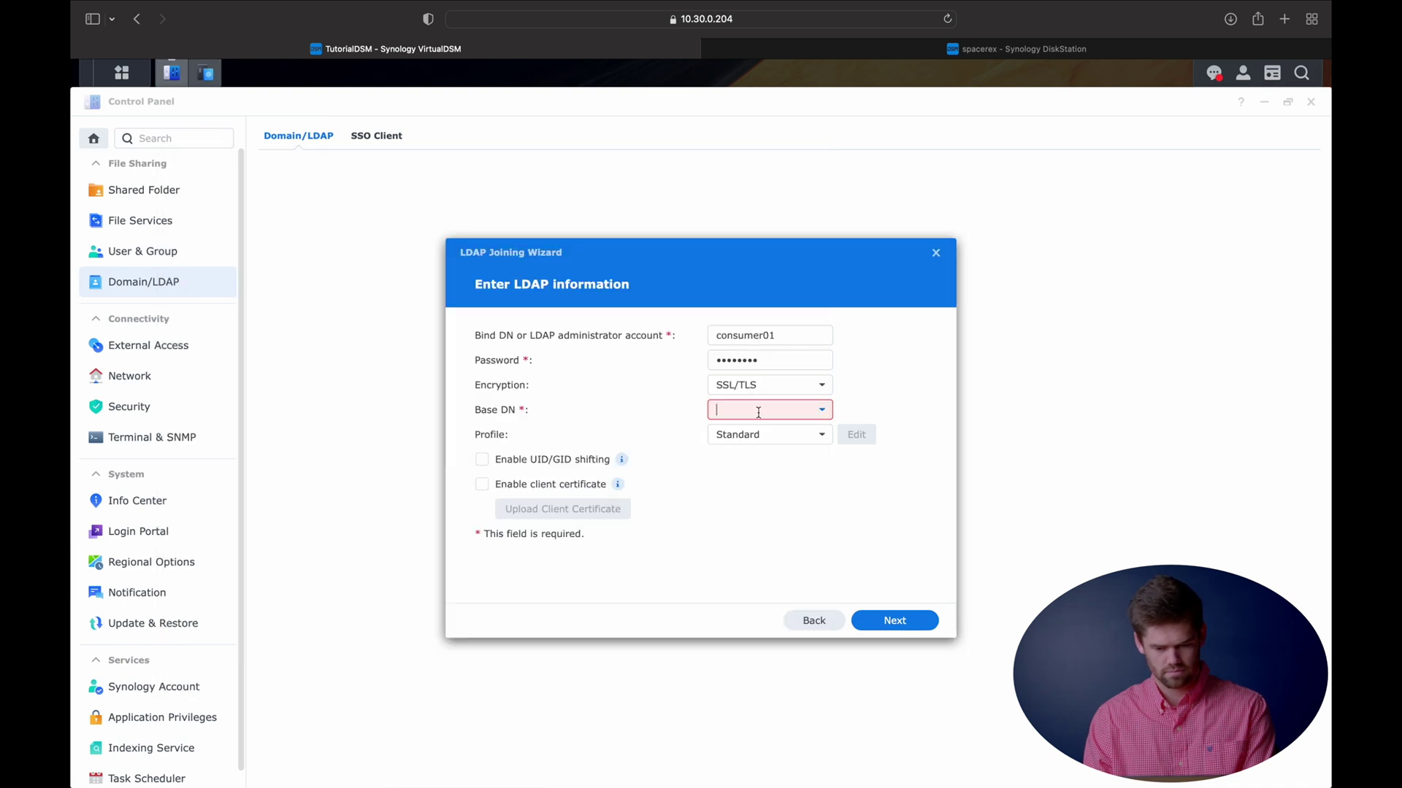
click(754, 410)
key(super+v)
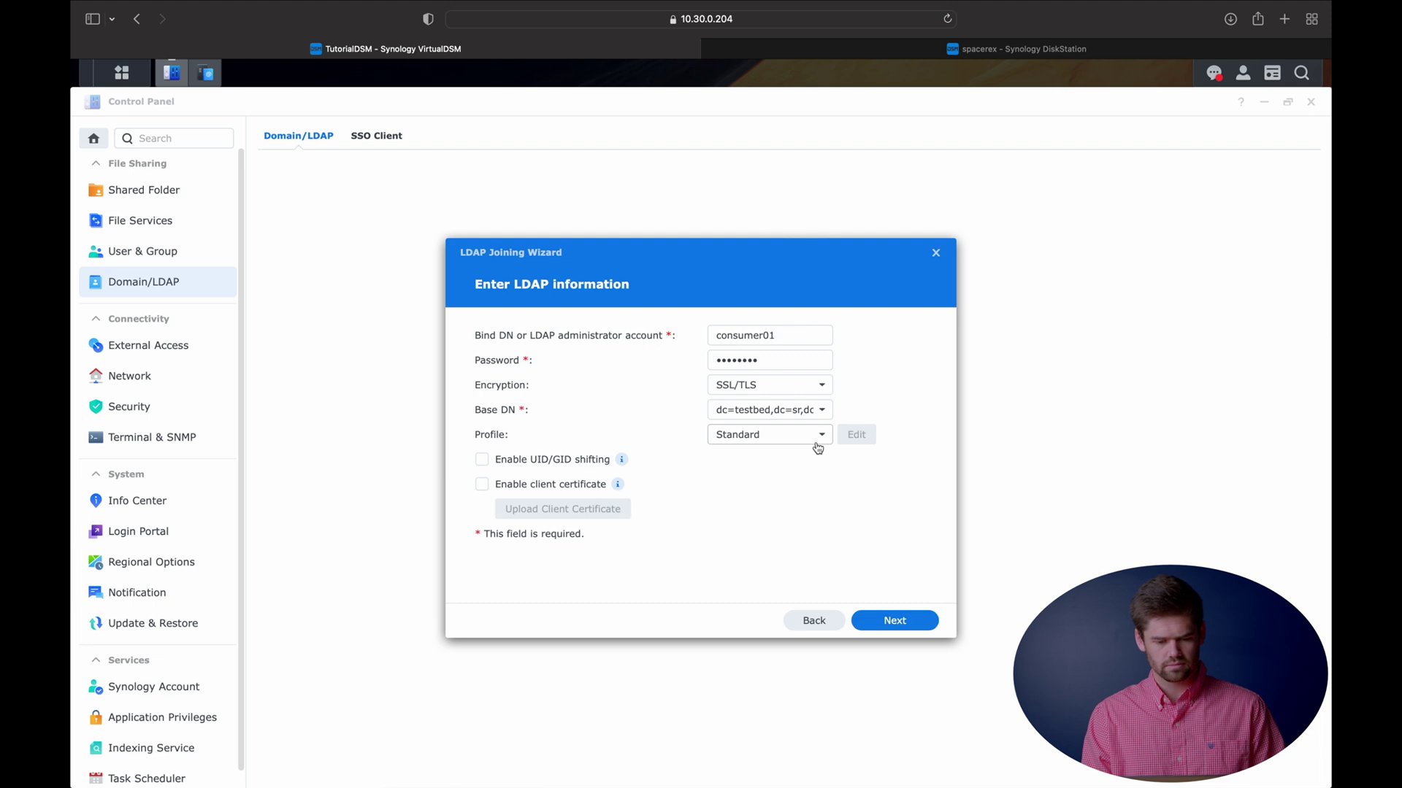
click(893, 621)
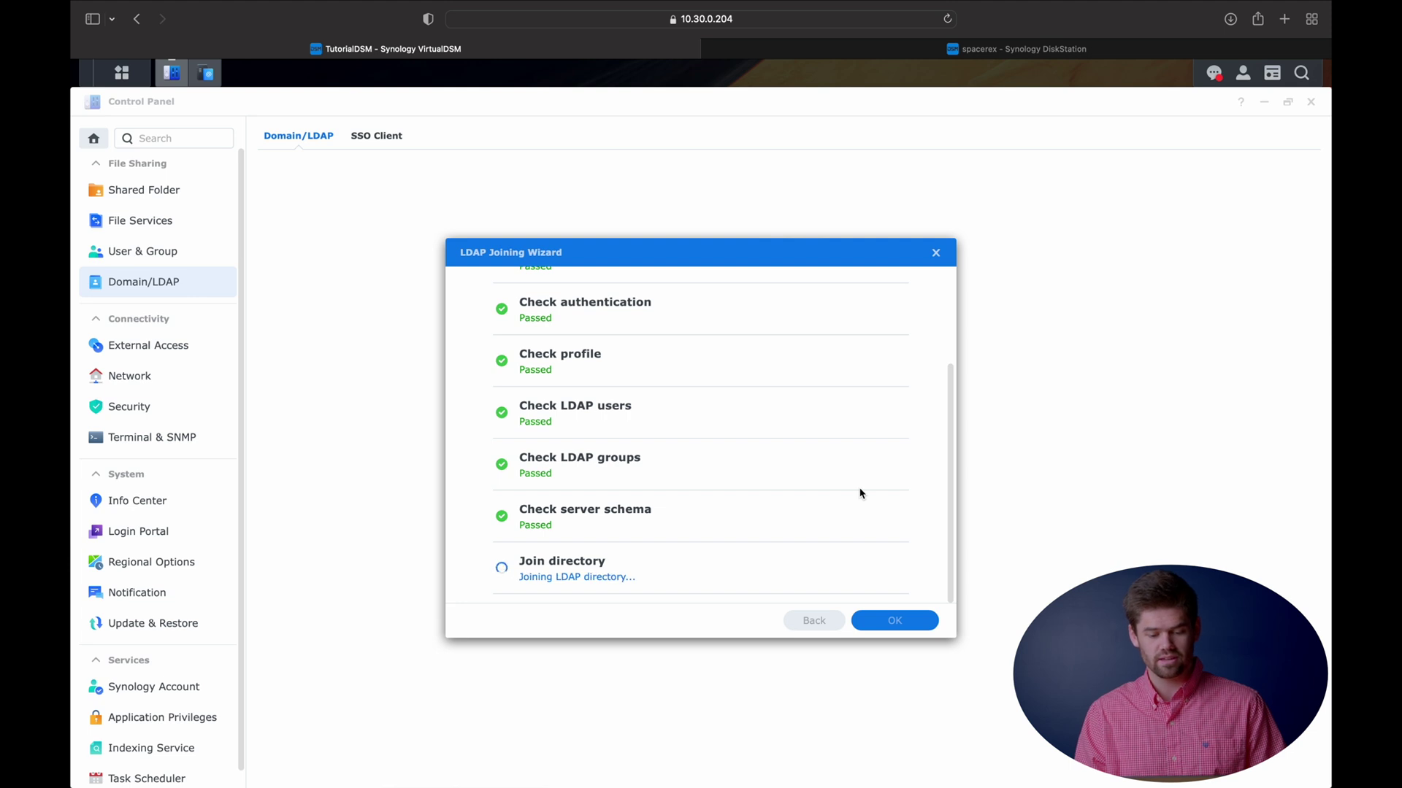
Scroll through the directory checks until the Join directory step shows Passed
scroll(860, 494, up, 5)
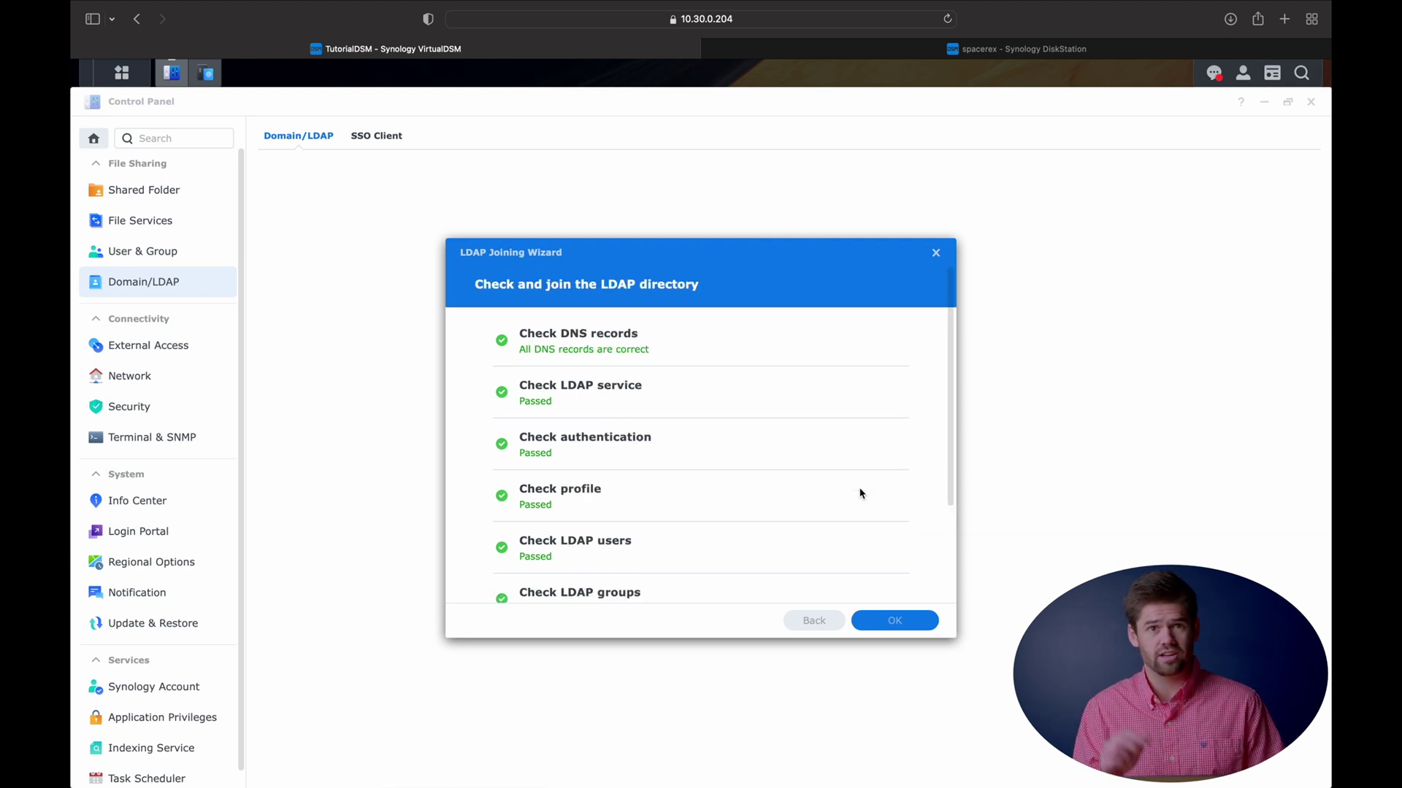
scroll(860, 493, down, 5)
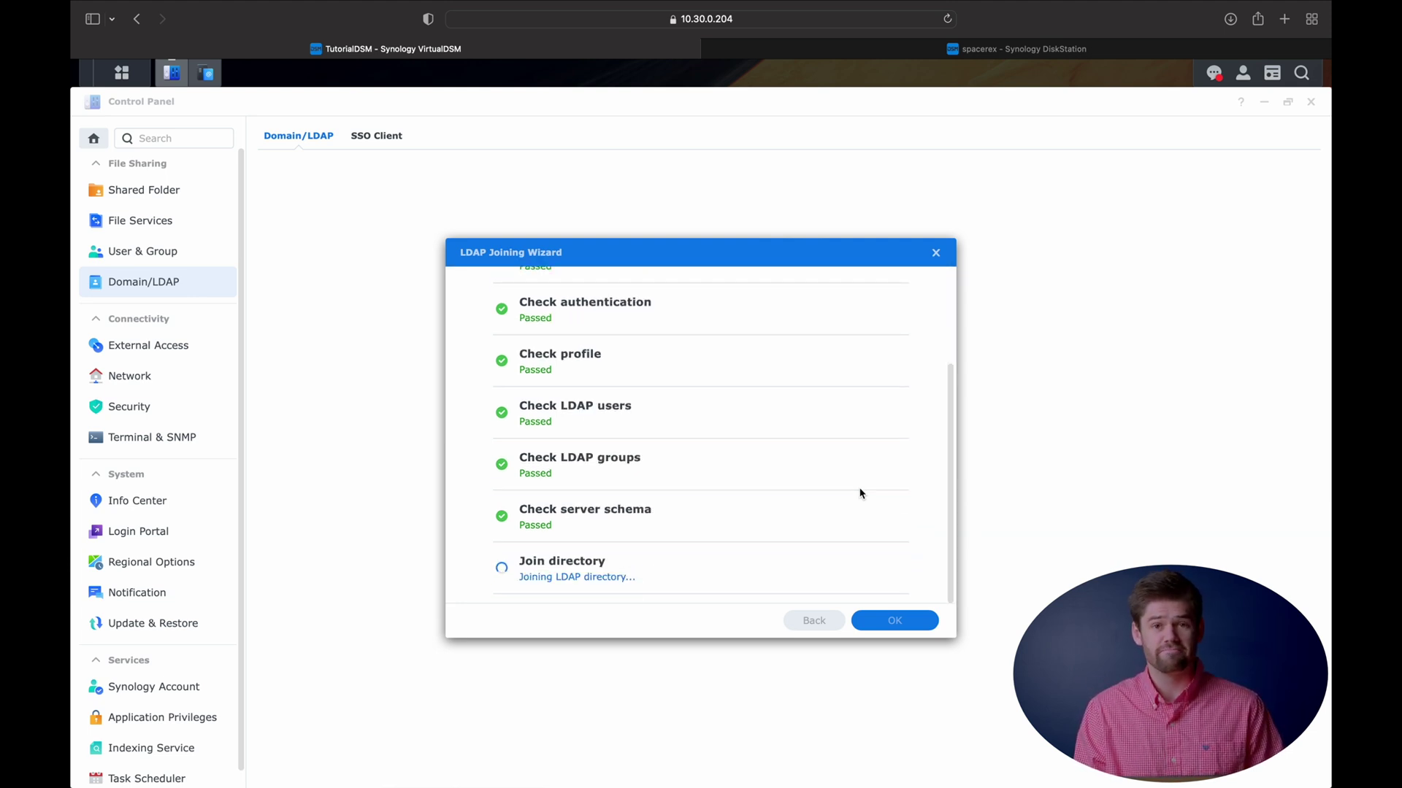
scroll(860, 494, up, 5)
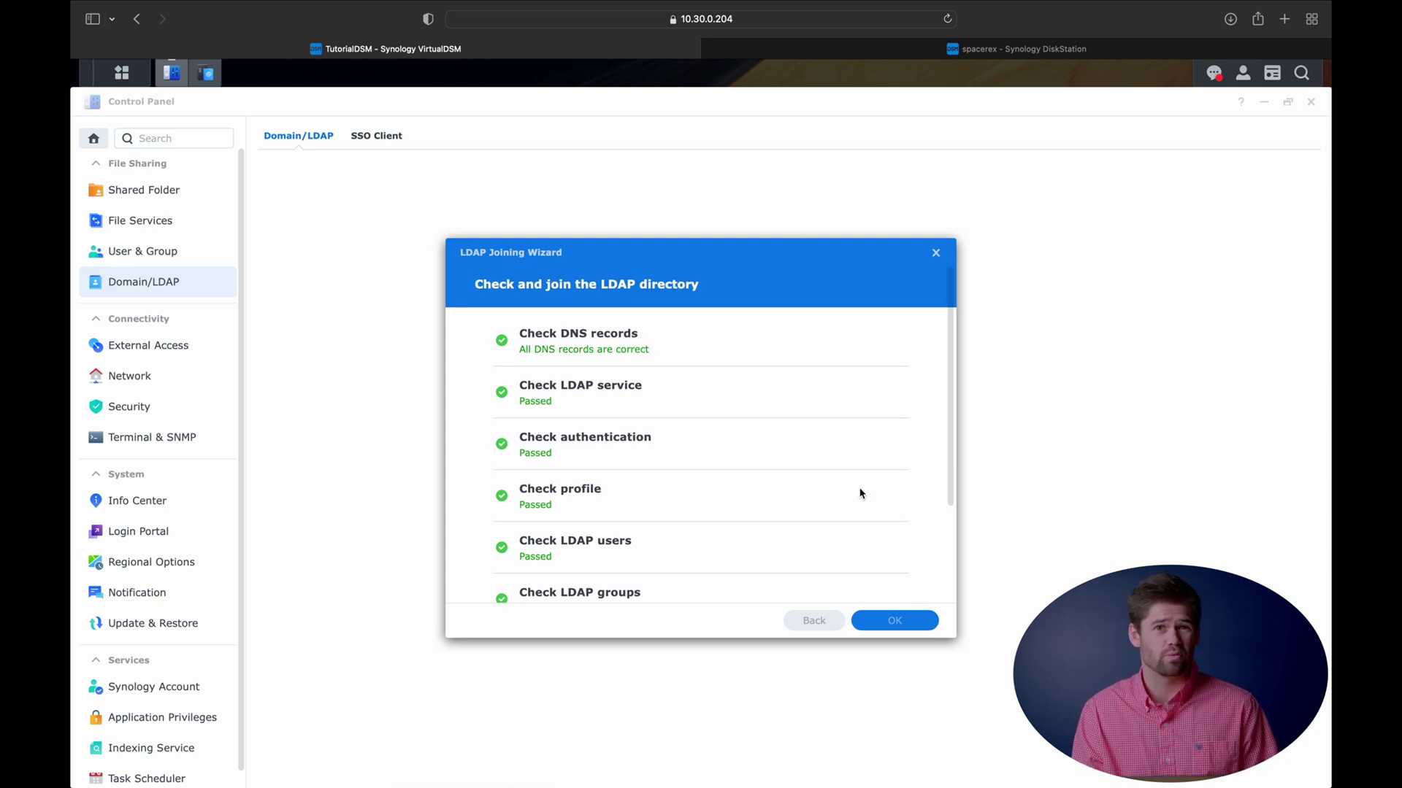
scroll(860, 494, down, 5)
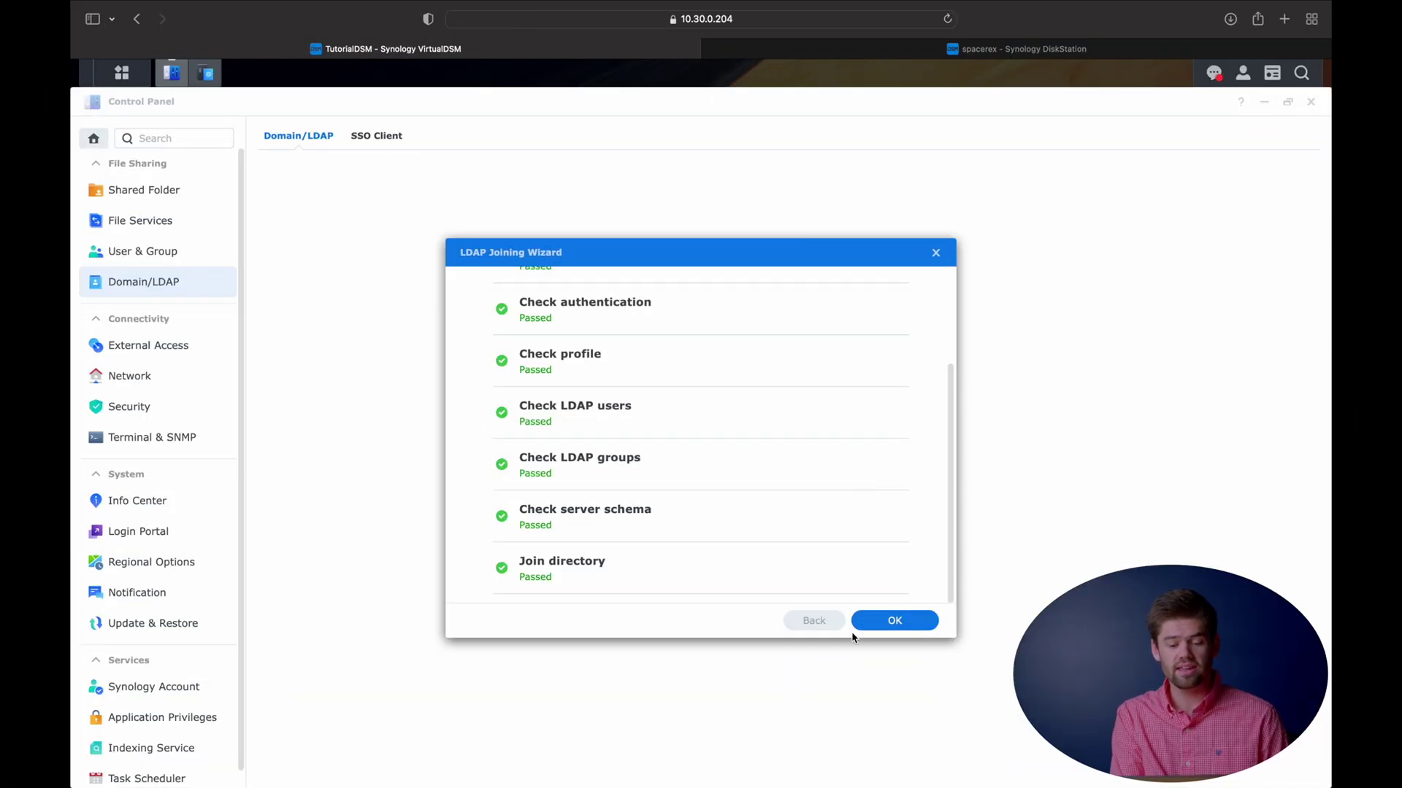
Close the wizard and list the three LDAP users, leaving User Home unchanged
click(889, 628)
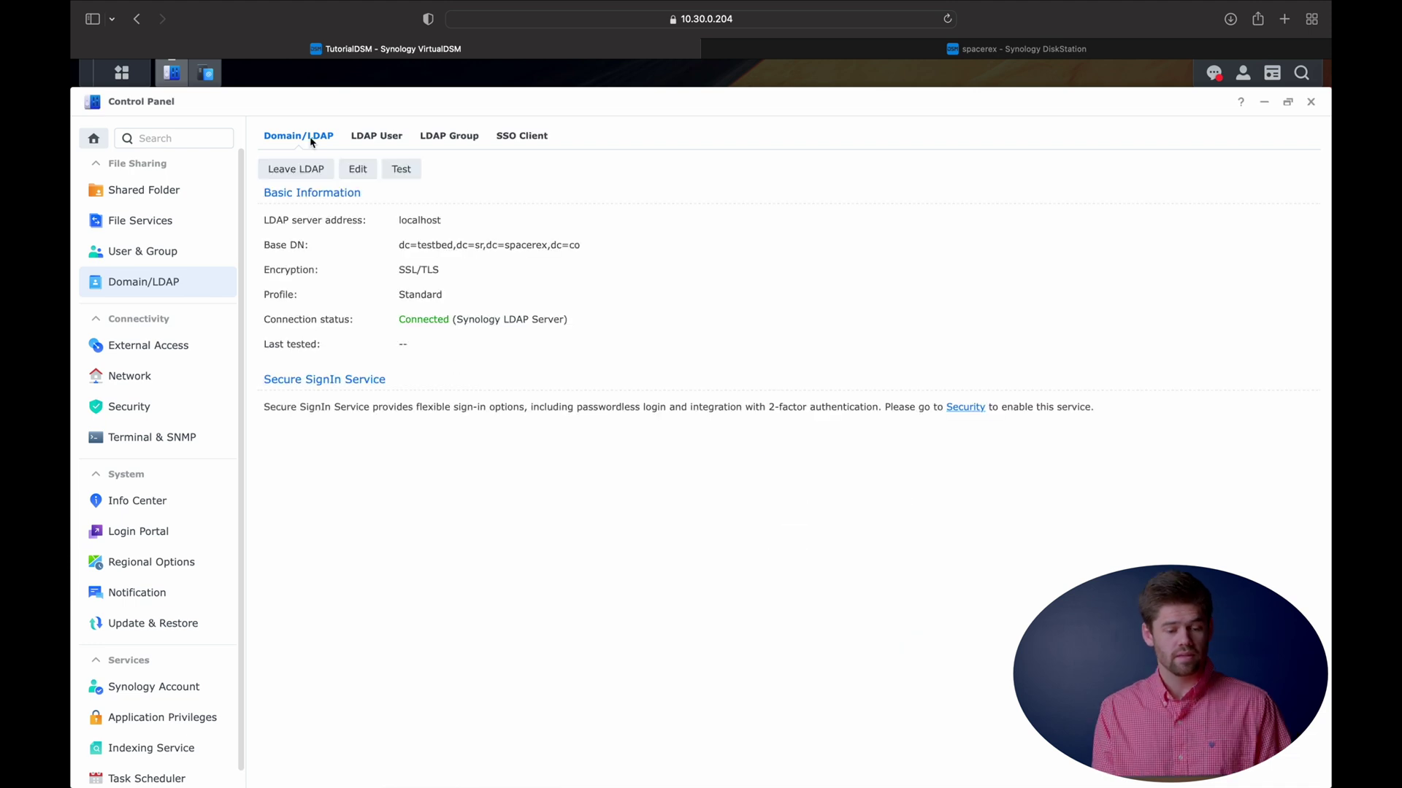
click(372, 137)
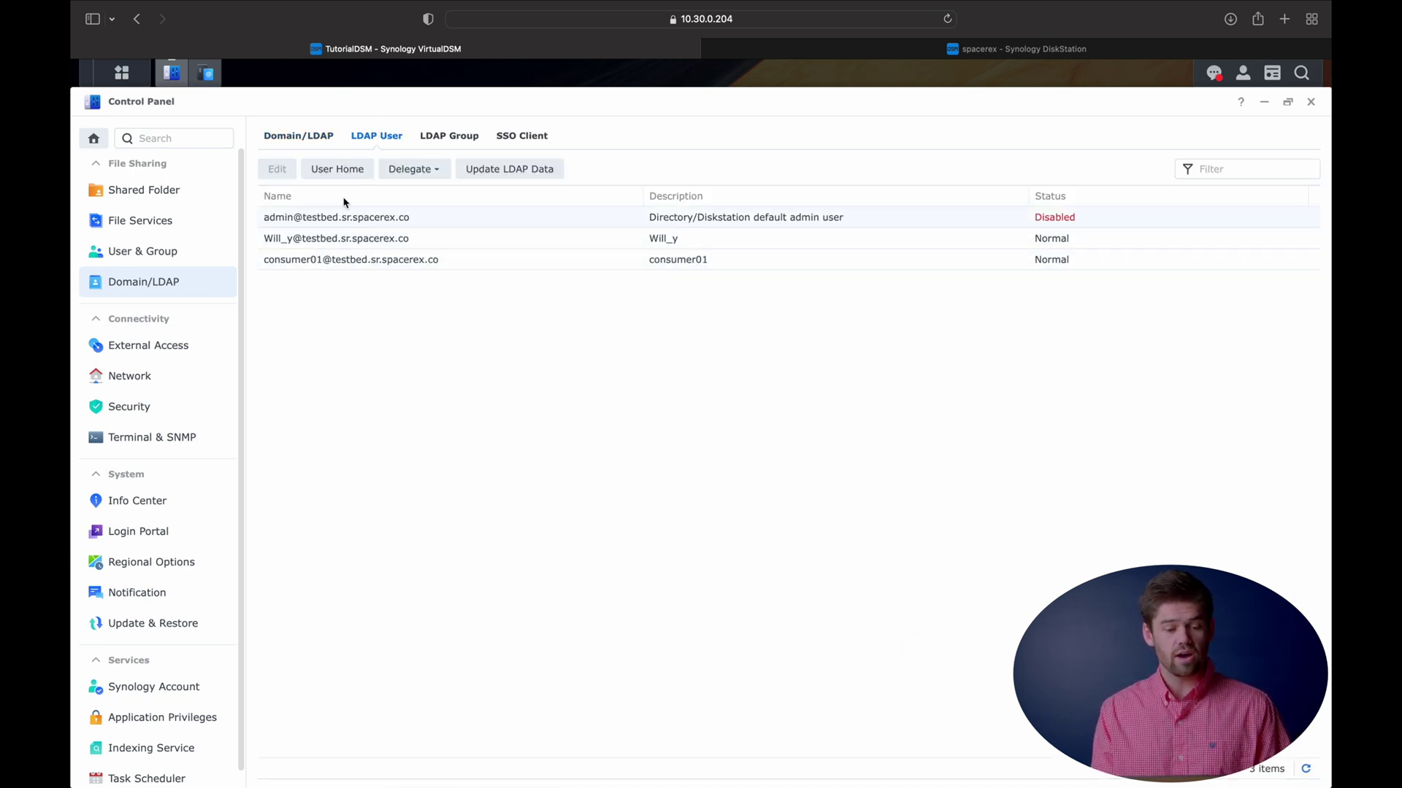
click(361, 168)
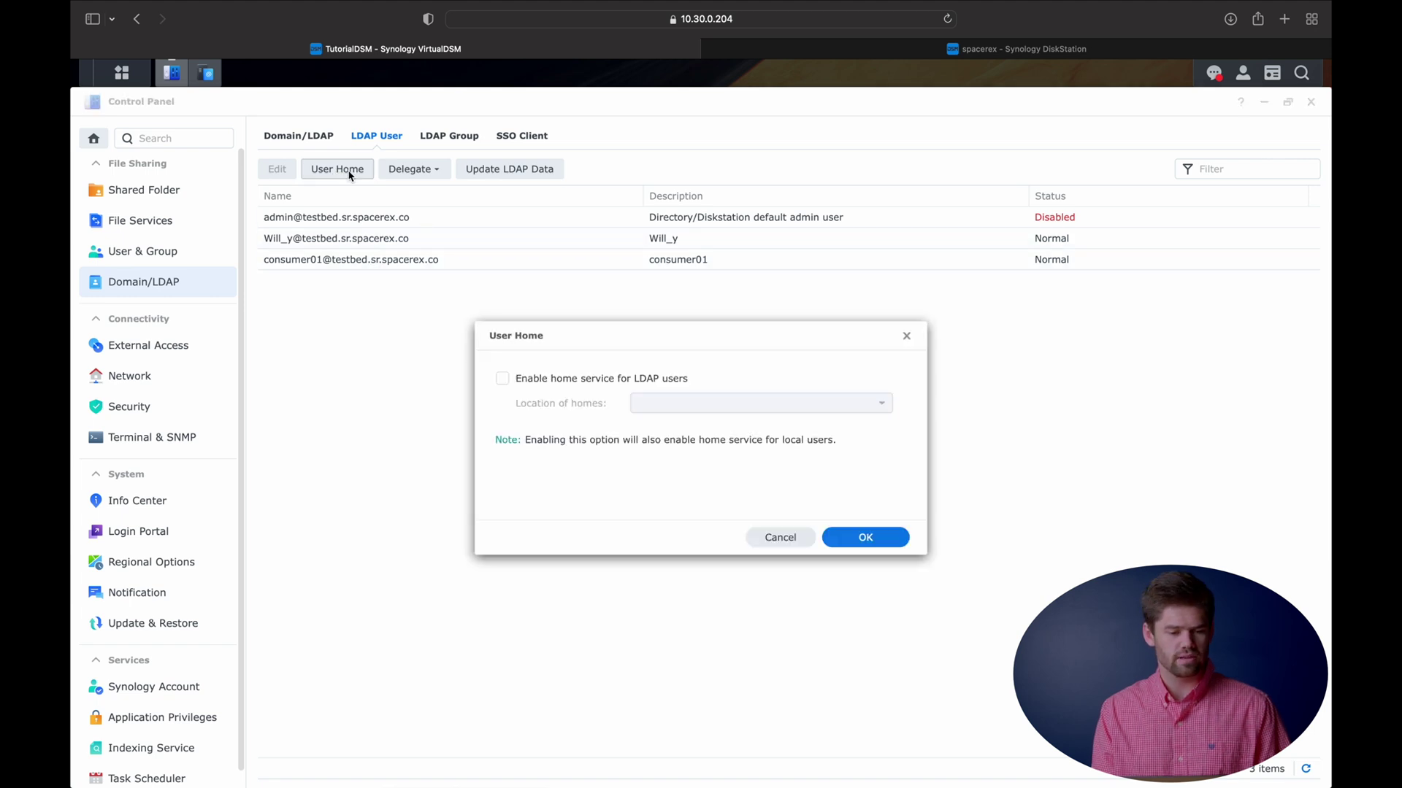
click(906, 337)
Select the second LDAP user, view its options, and open the taskbar account menu
click(403, 242)
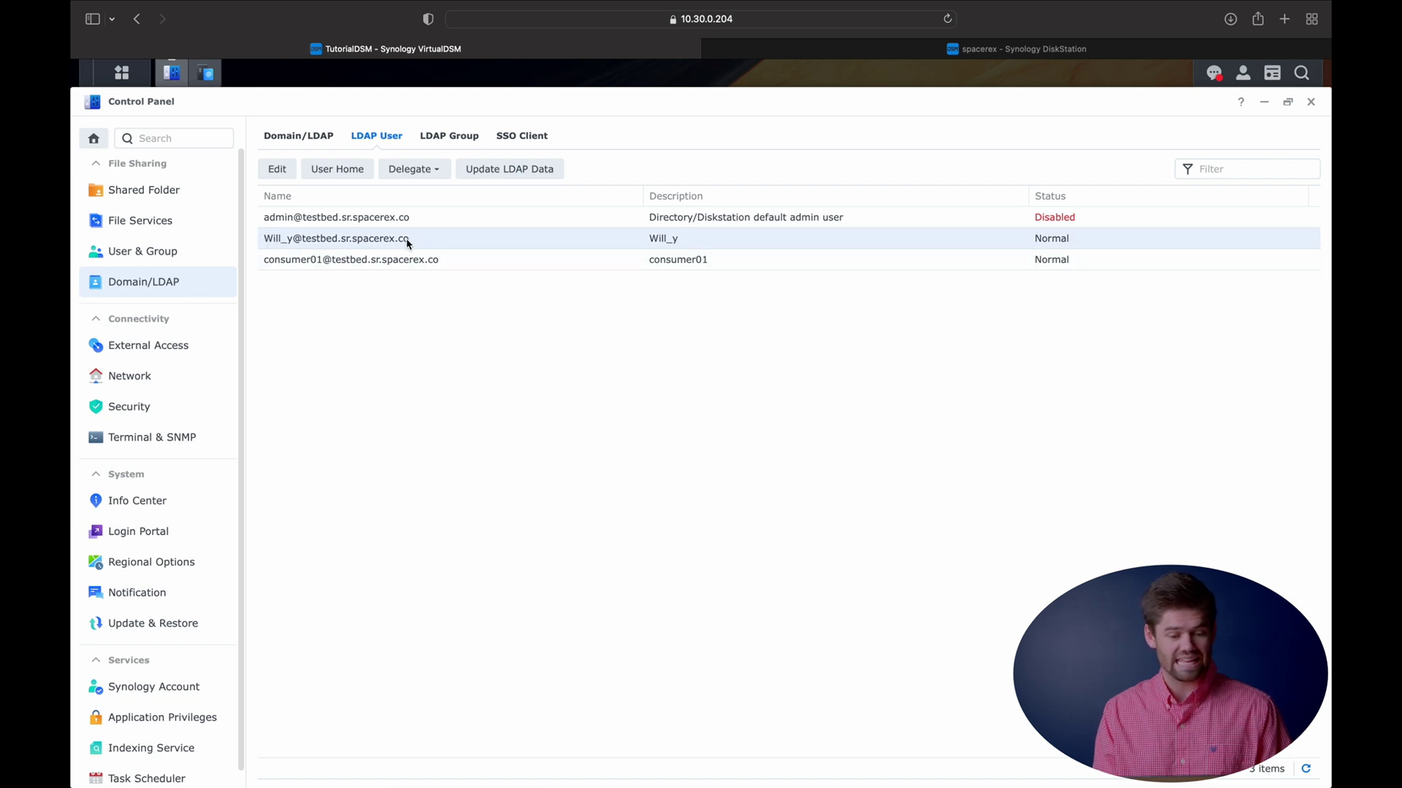
right_click(336, 241)
click(517, 421)
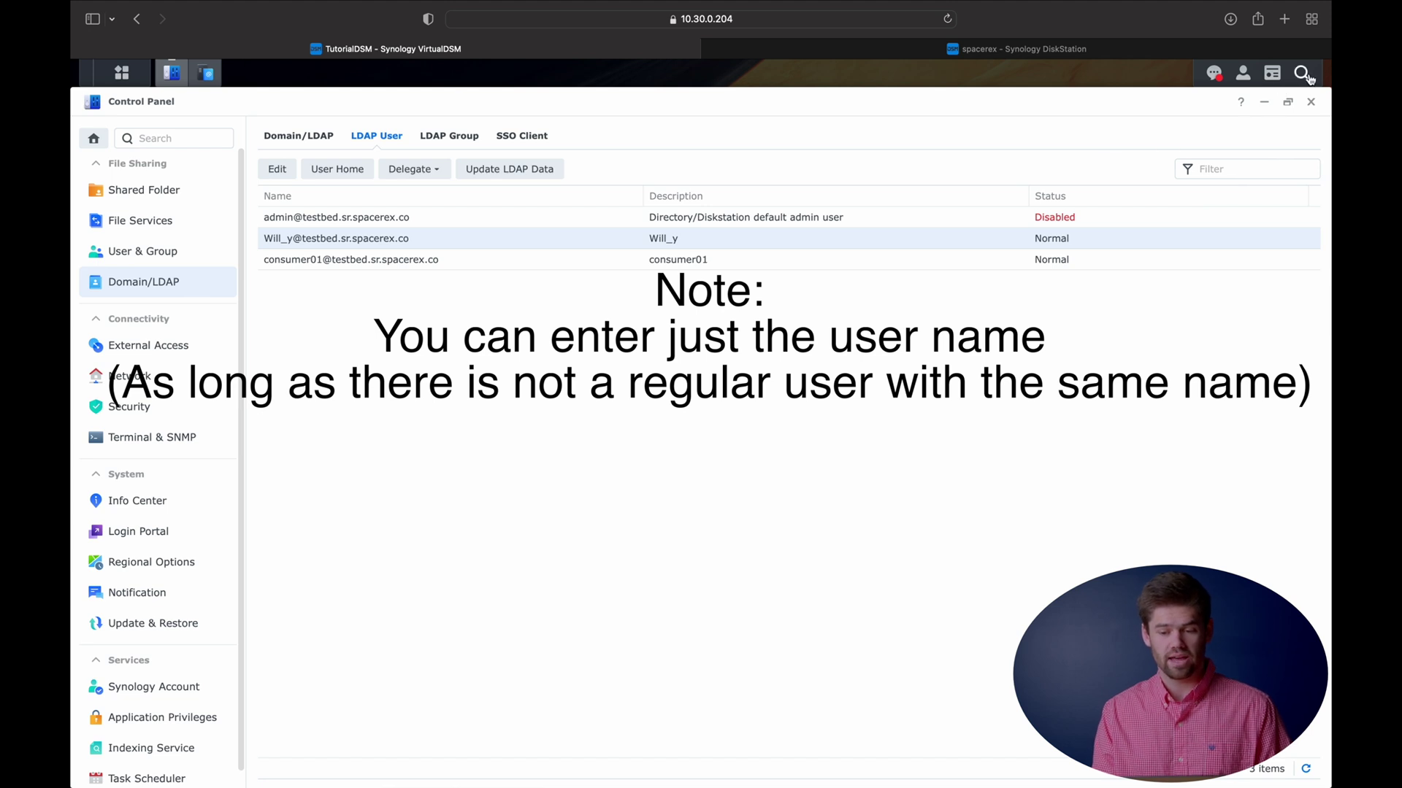
click(1278, 81)
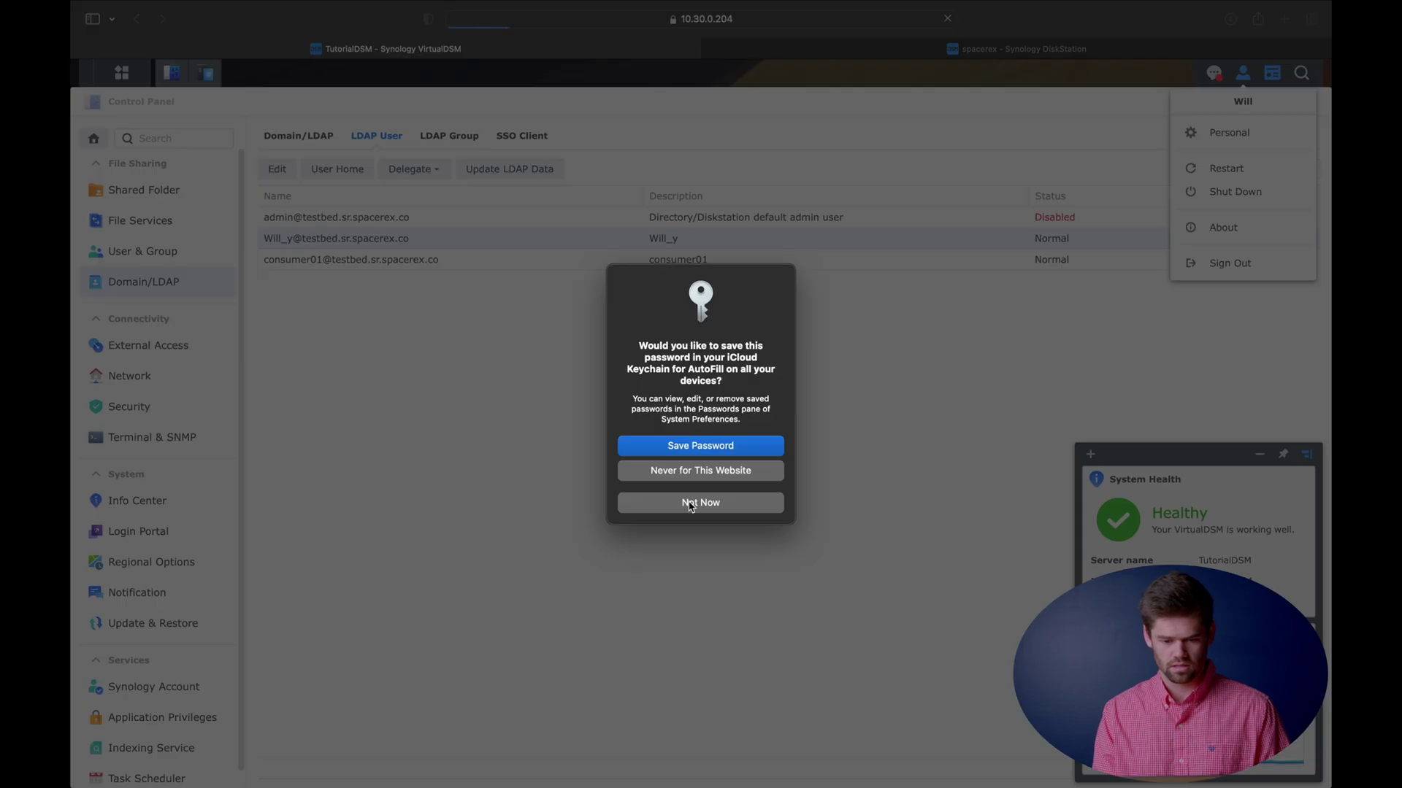
Sign out of admin and sign in as the LDAP user, declining password saving
click(690, 500)
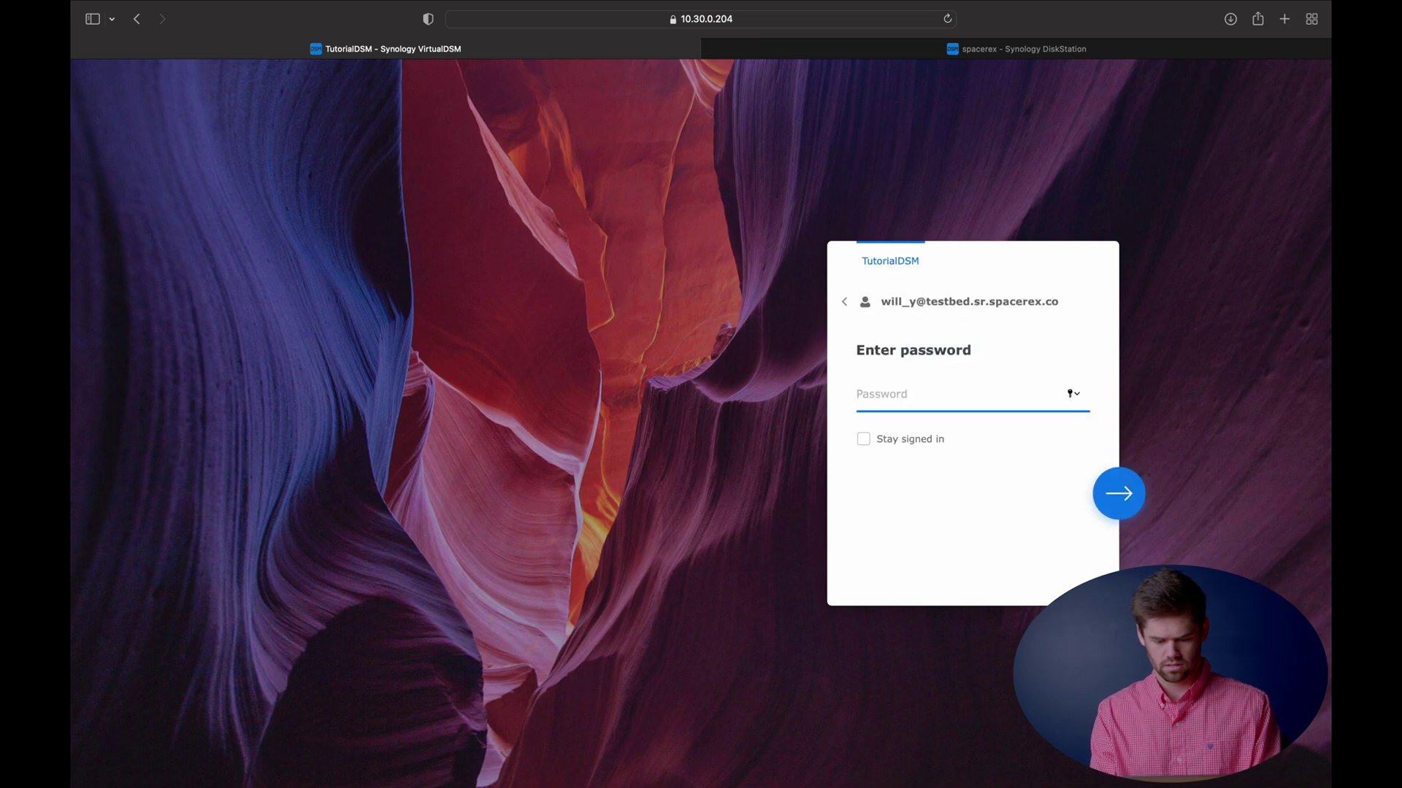
key(Return)
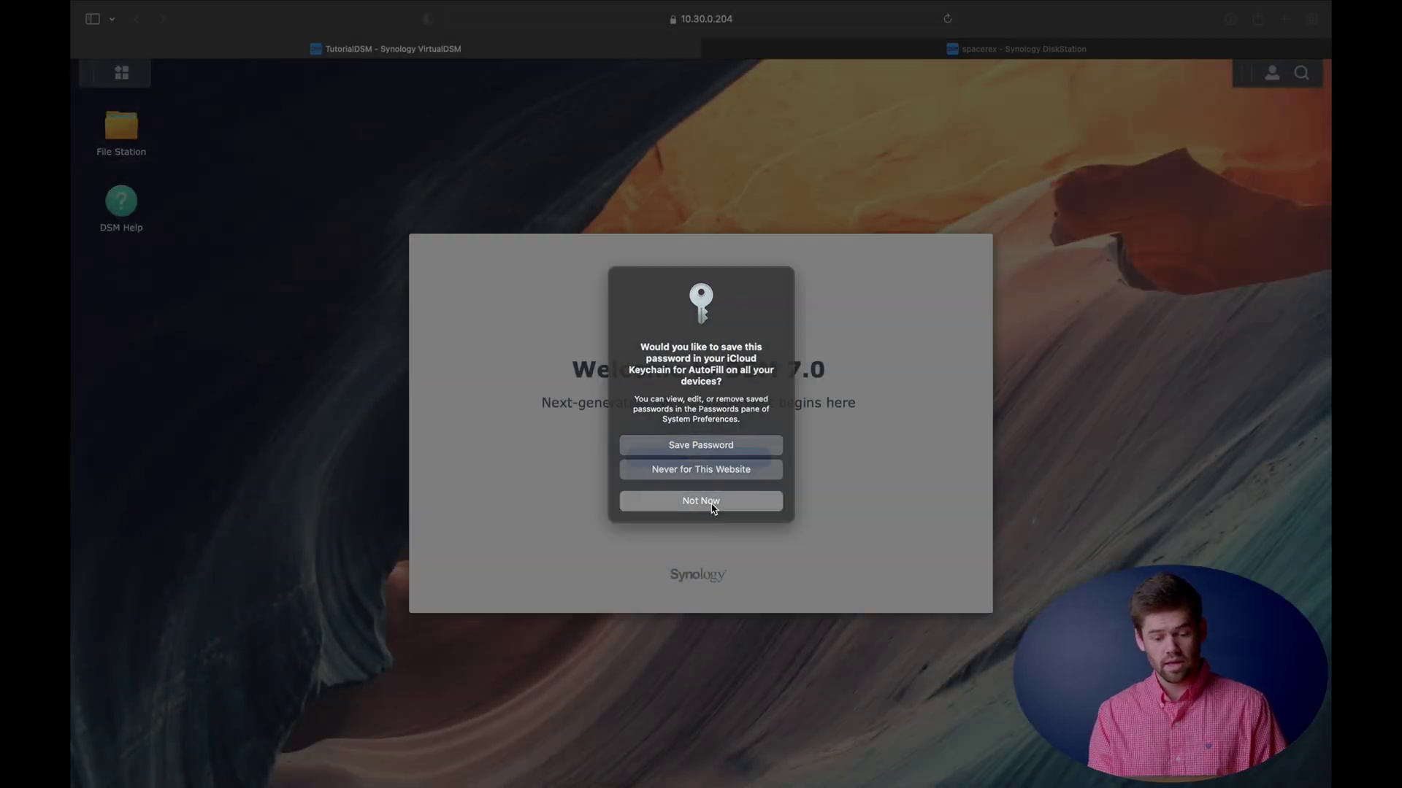
click(714, 508)
click(727, 462)
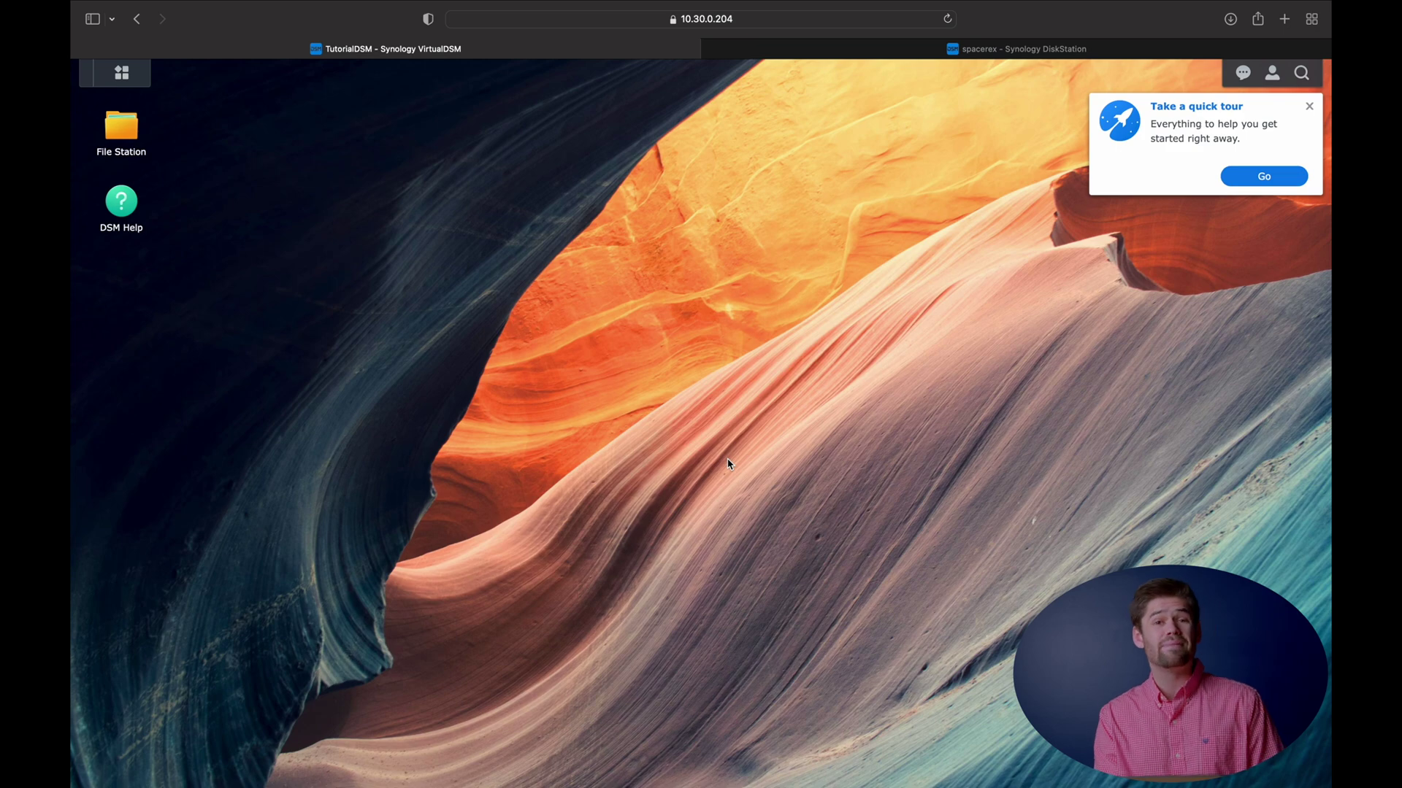